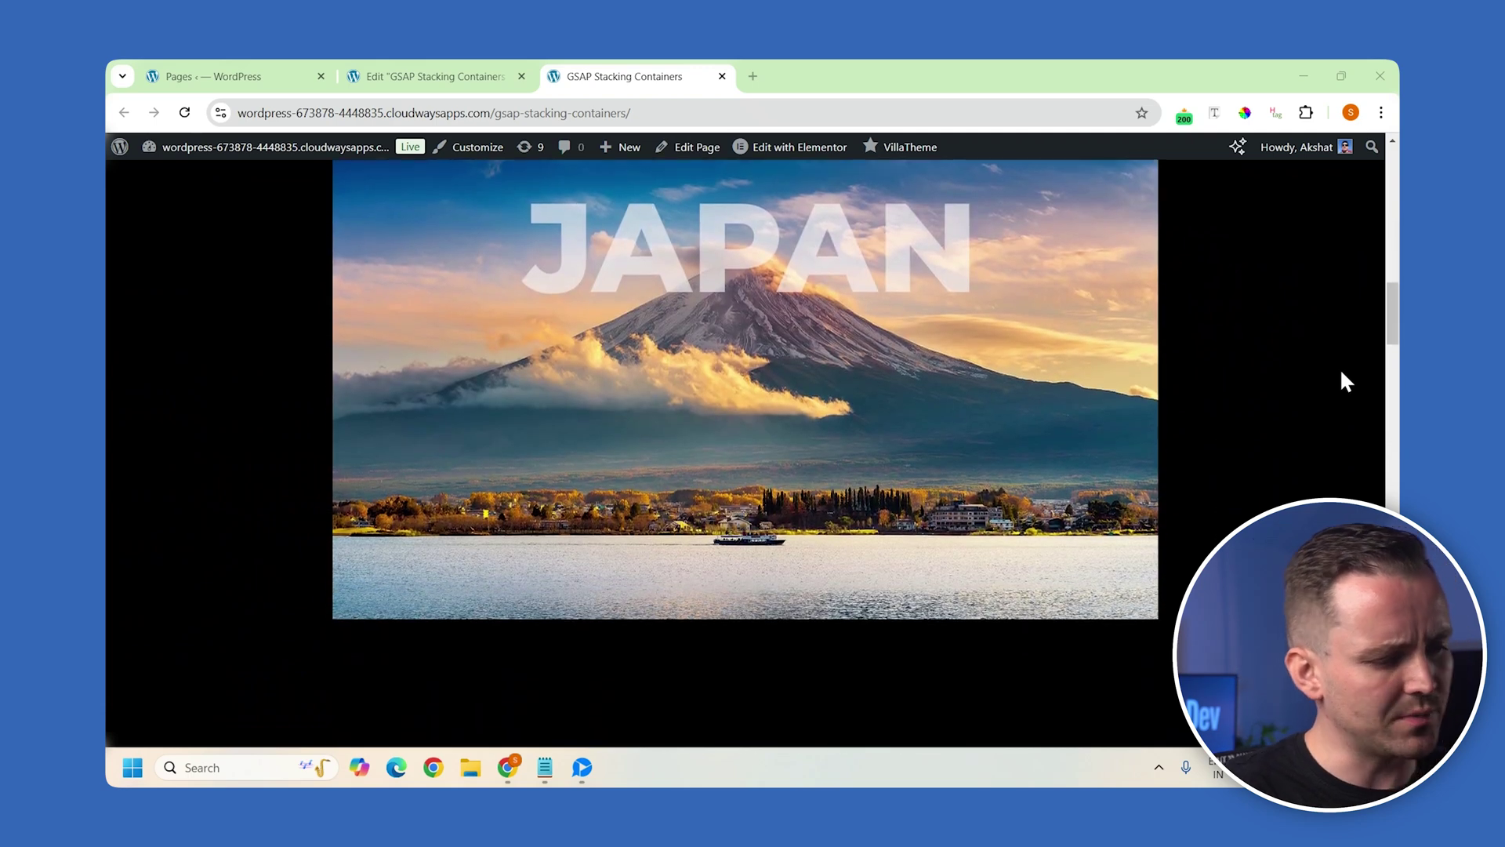
Scroll up and down the live GSAP Stacking Containers page to preview the stacking image cards.
scroll(1342, 376, down, 8)
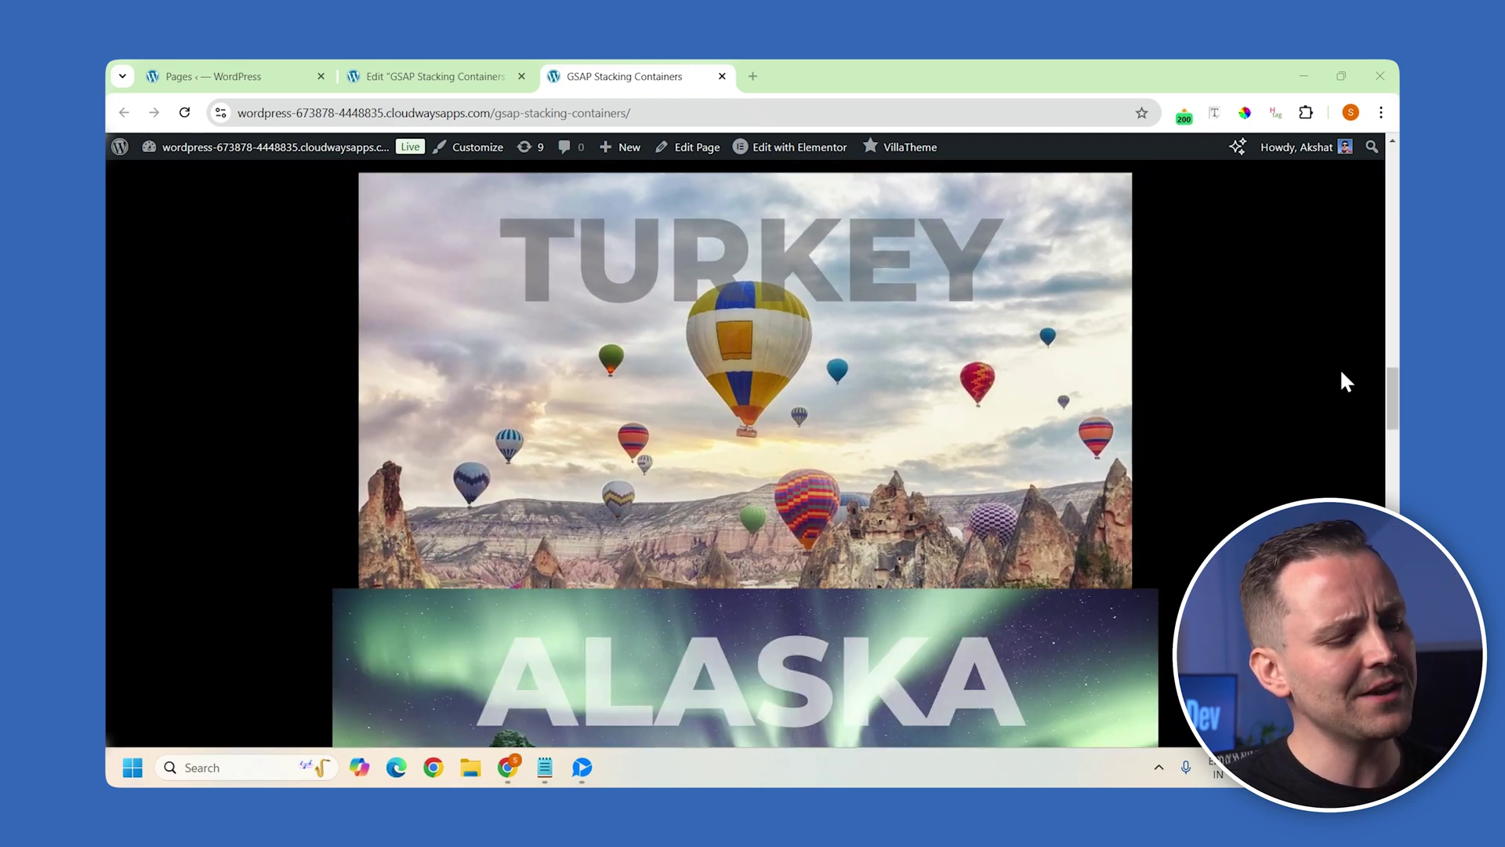
scroll(1341, 373, down, 6)
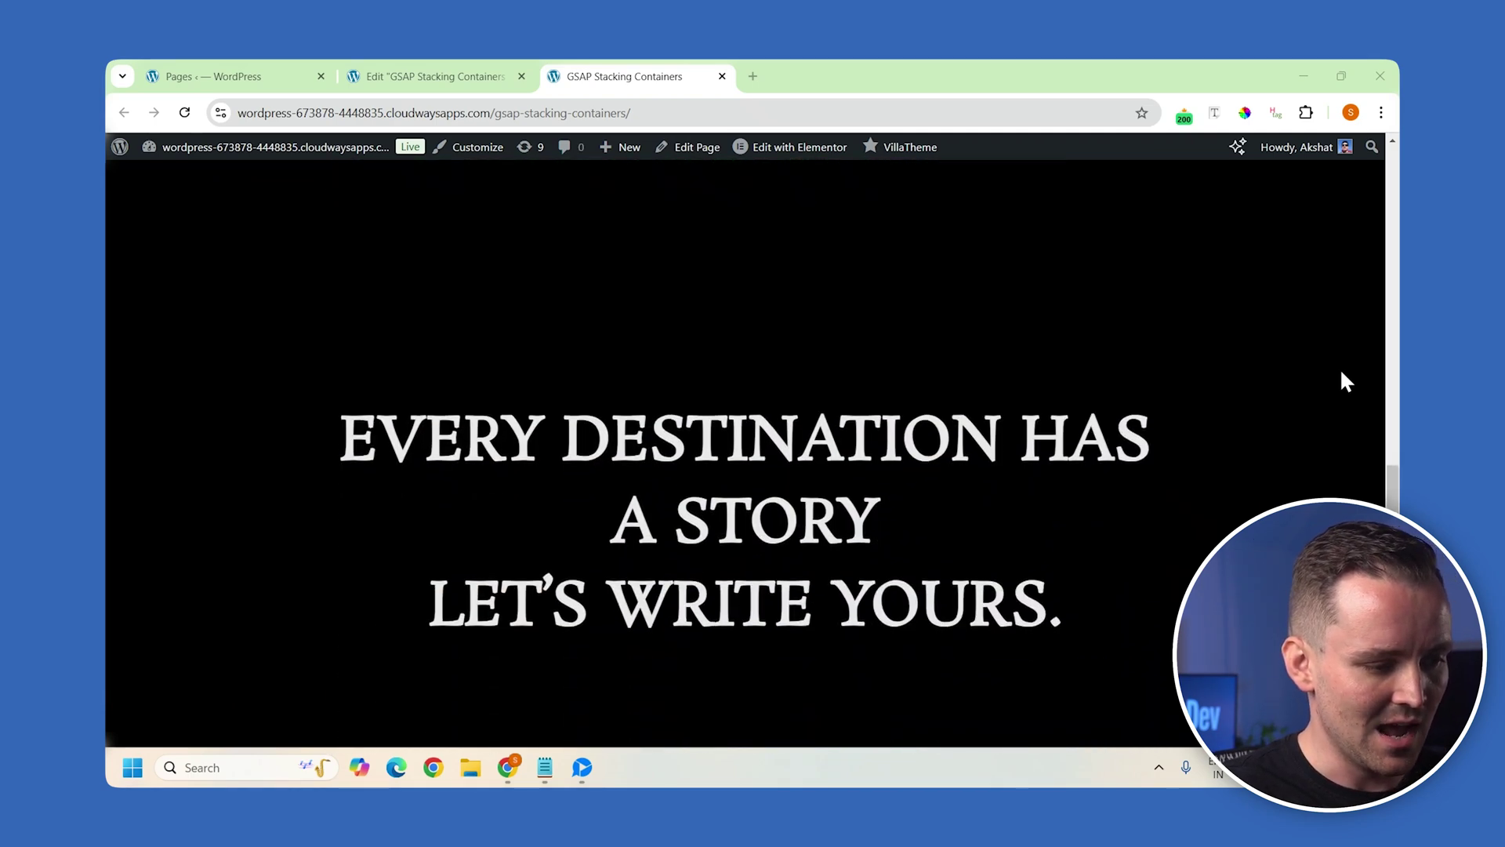
scroll(1341, 376, up, 5)
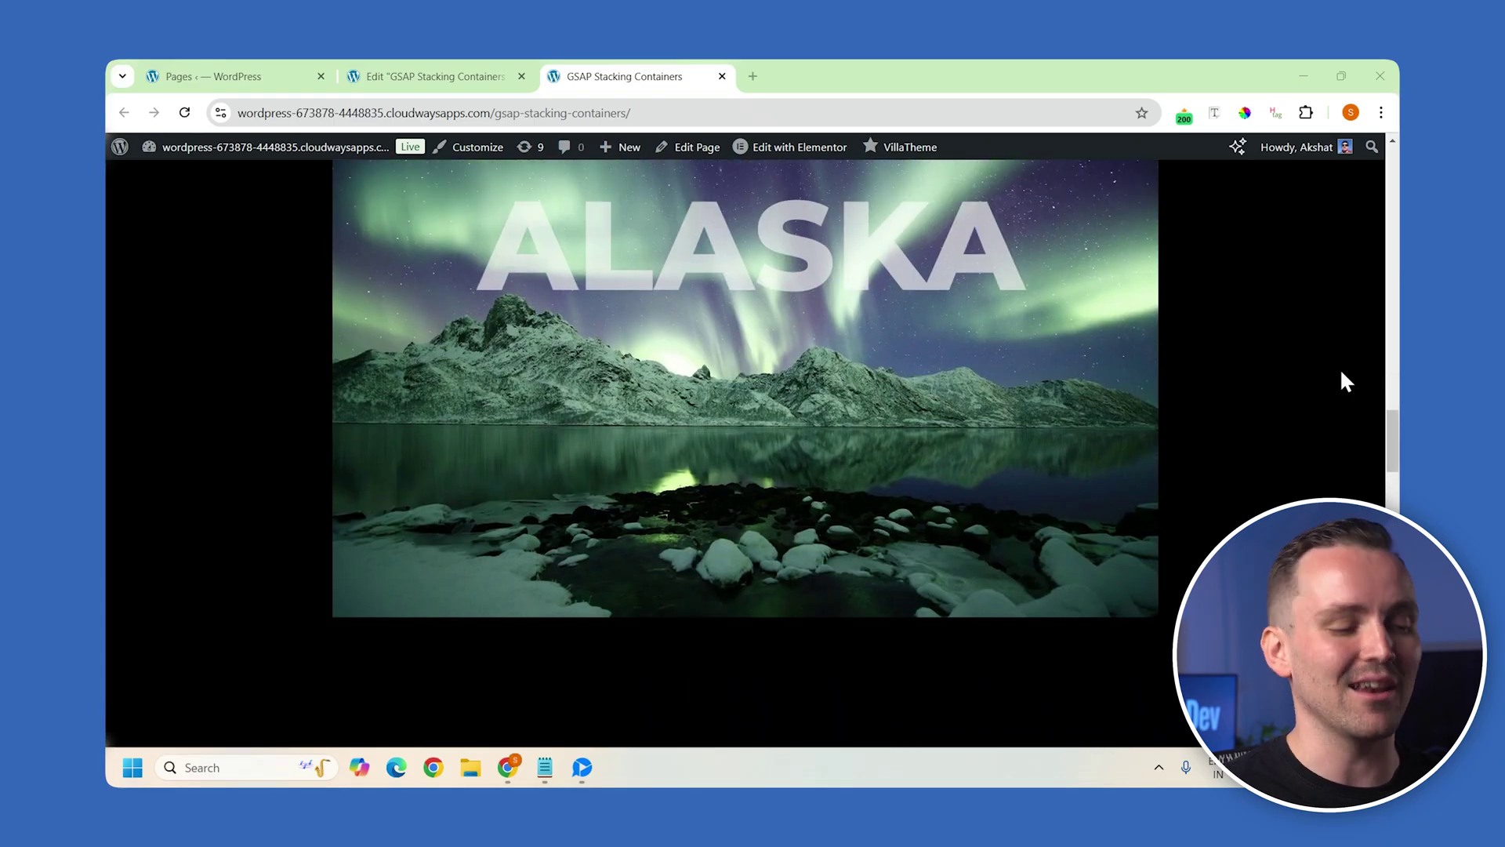
scroll(1342, 375, up, 5)
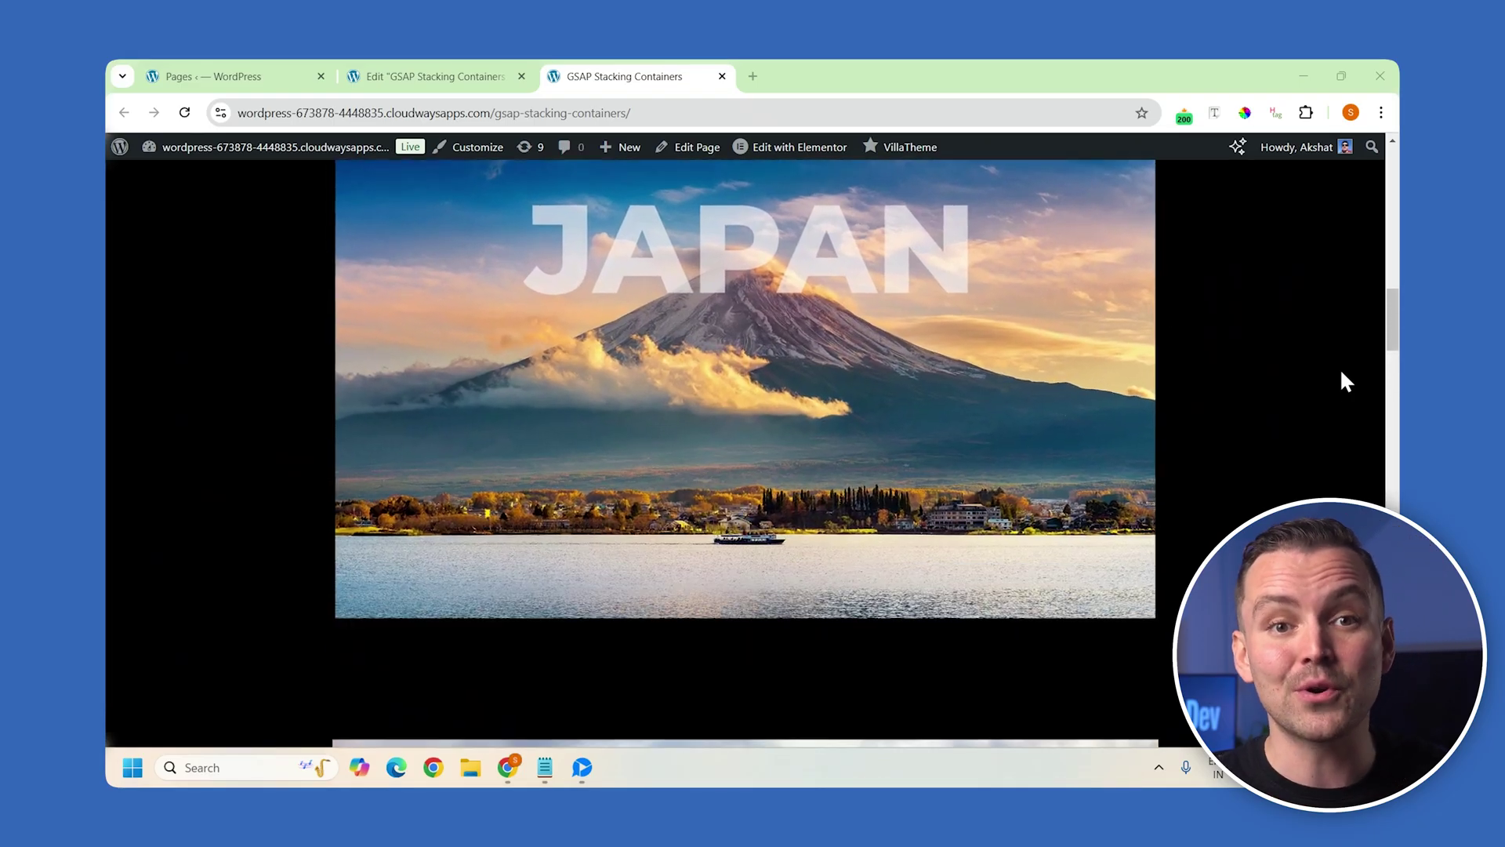
scroll(1341, 375, up, 5)
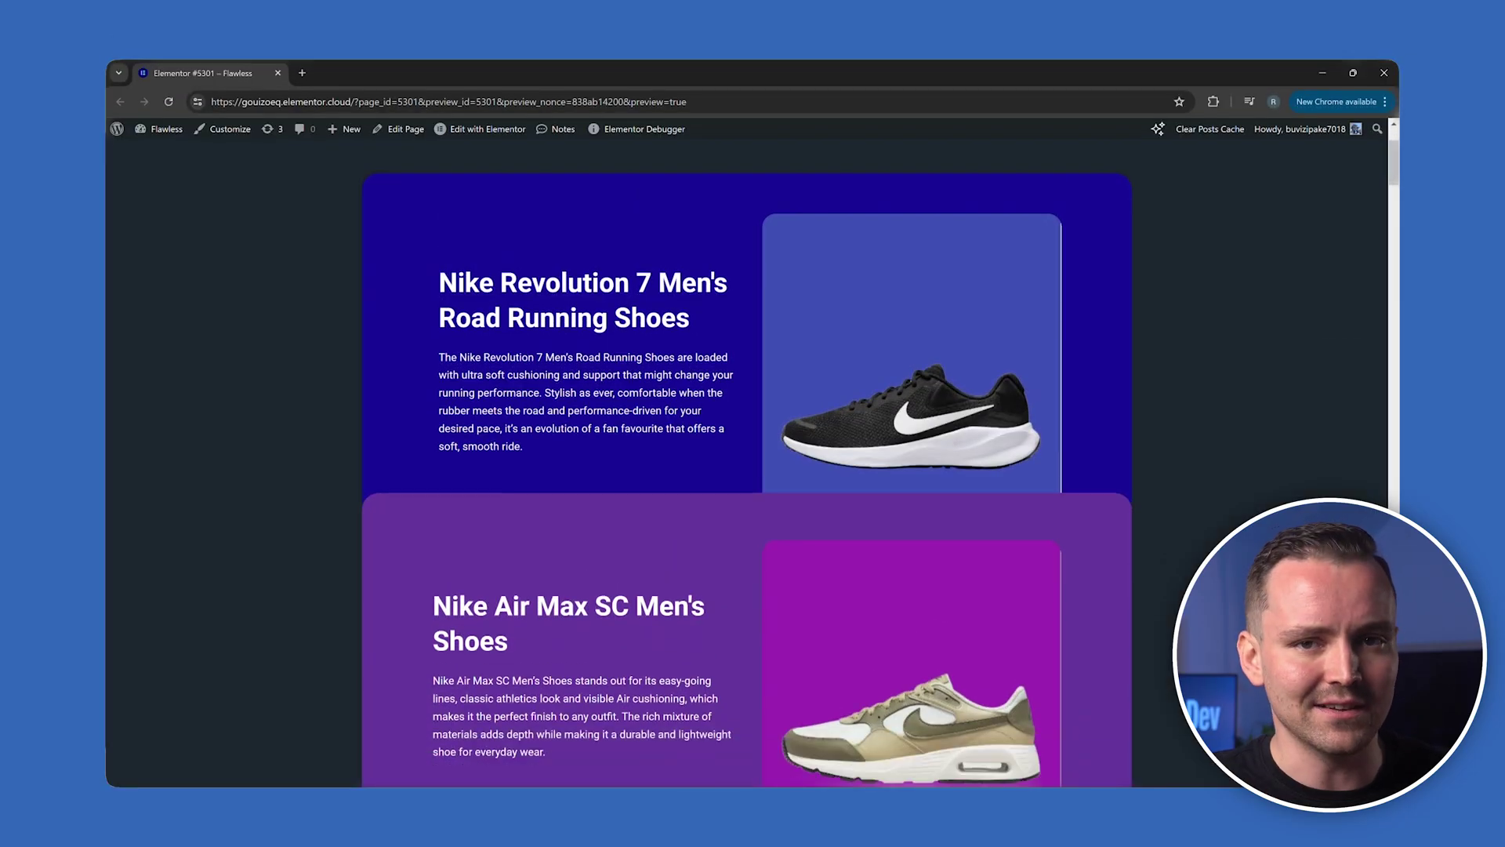
scroll(746, 471, down, 5)
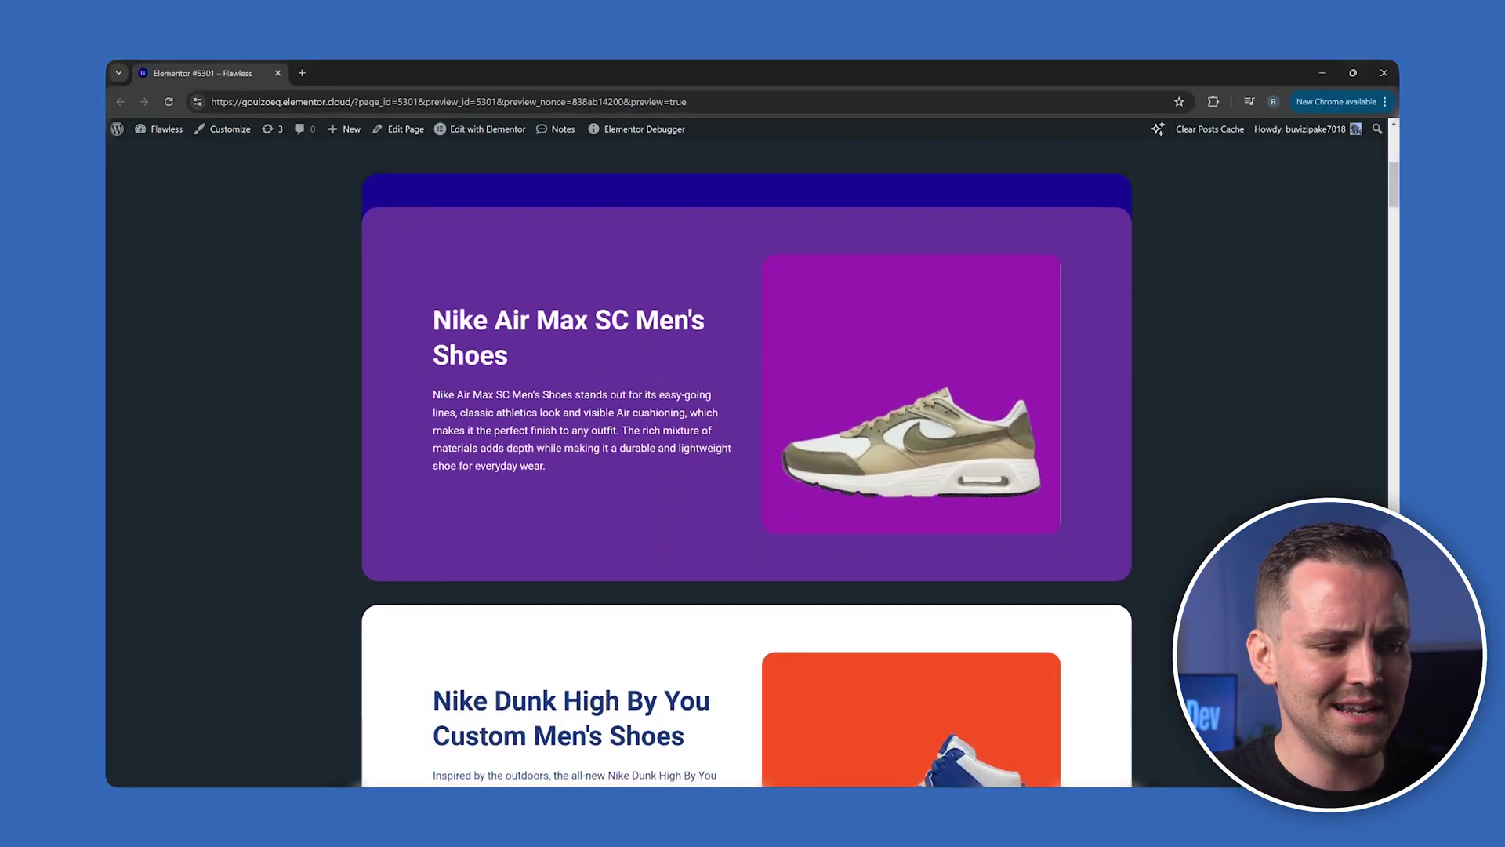
scroll(746, 470, down, 2)
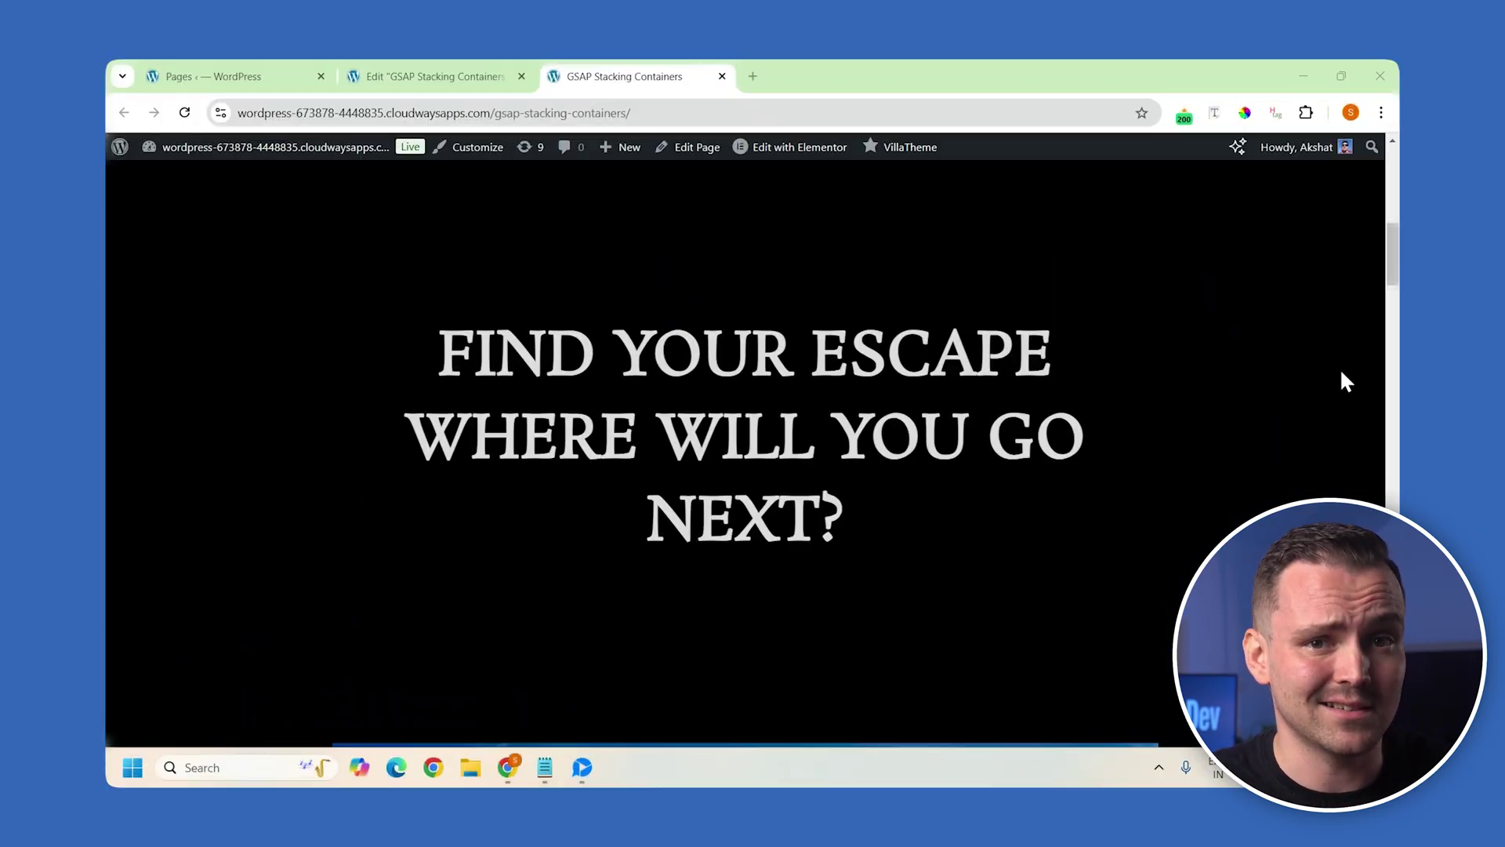
scroll(1342, 376, down, 5)
scroll(1342, 374, down, 5)
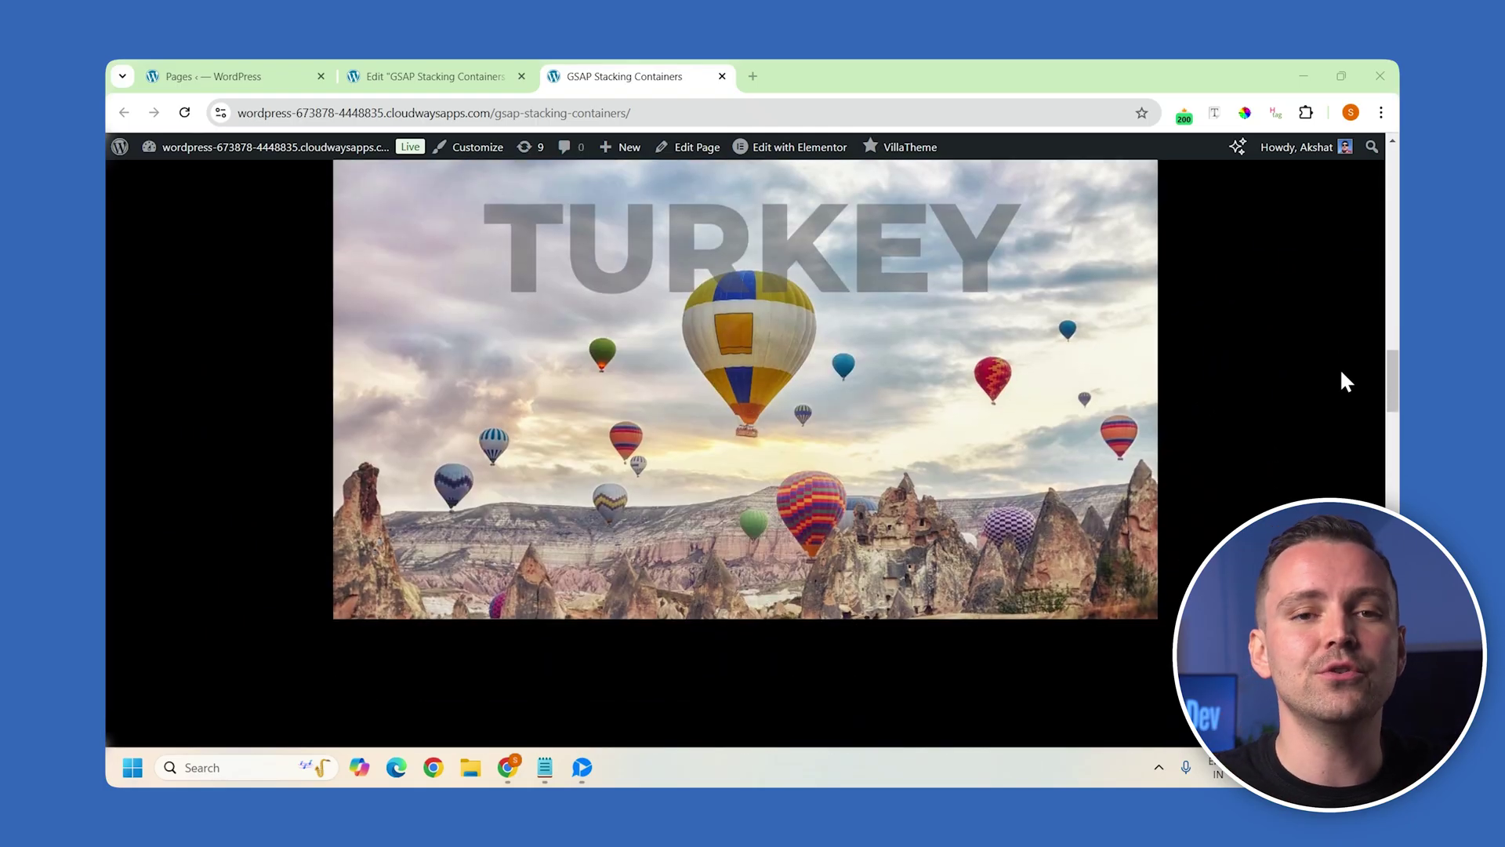
scroll(1341, 381, down, 3)
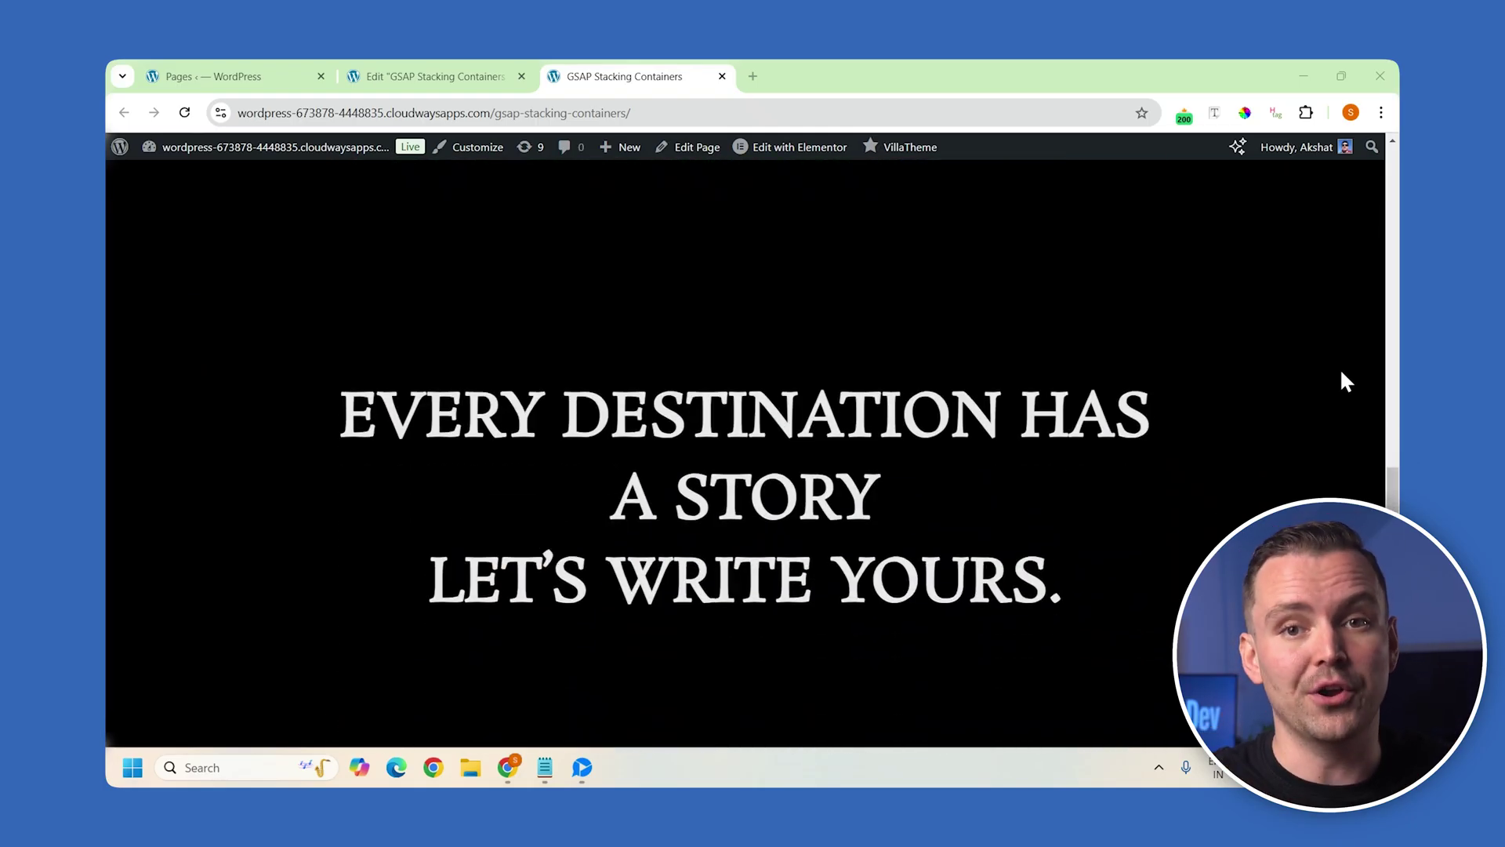
scroll(1344, 381, up, 6)
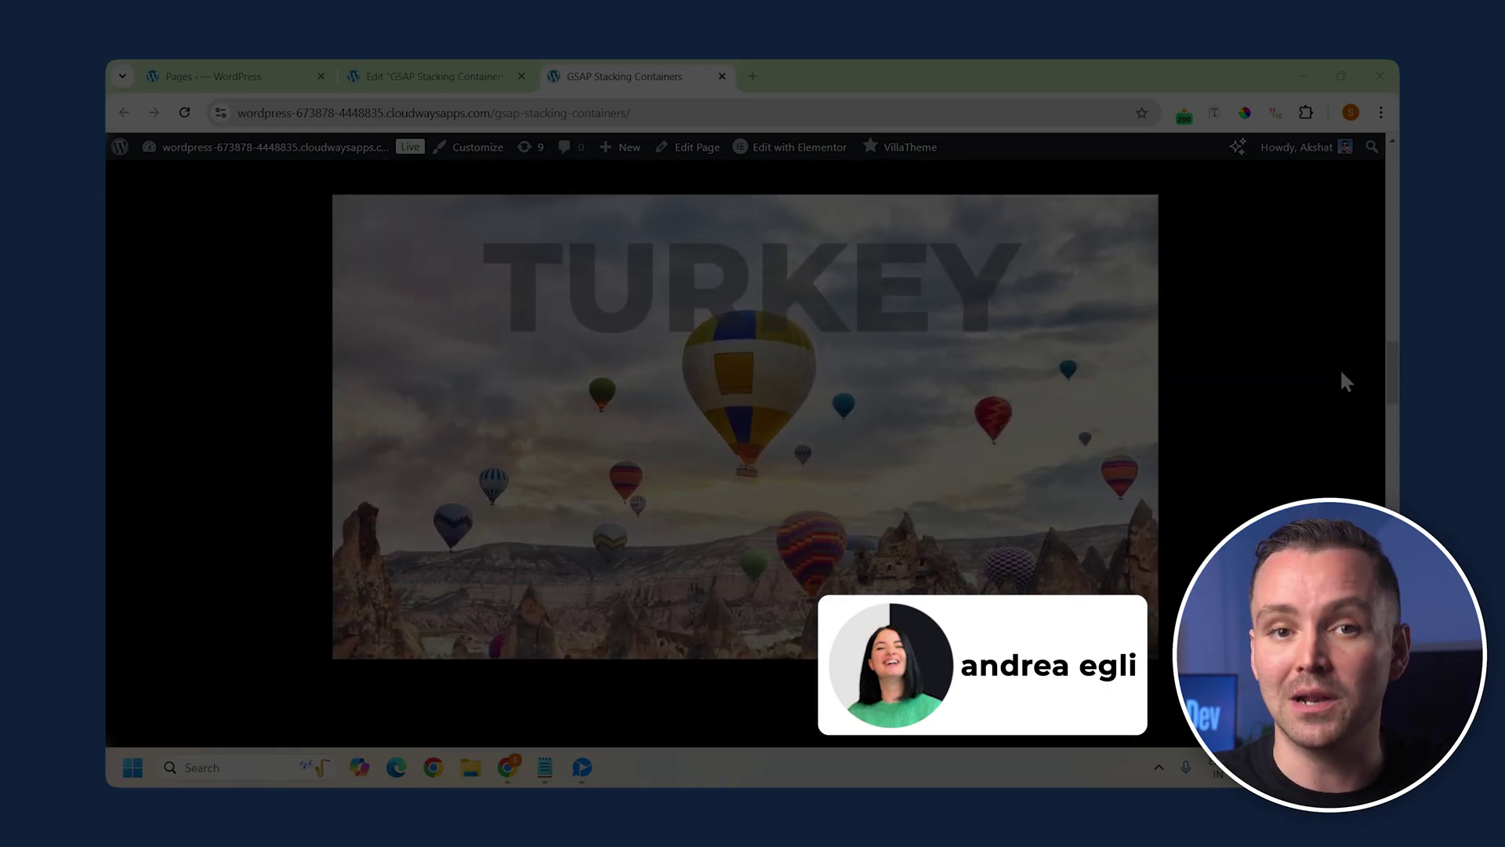
scroll(1345, 382, up, 3)
scroll(1345, 382, up, 3)
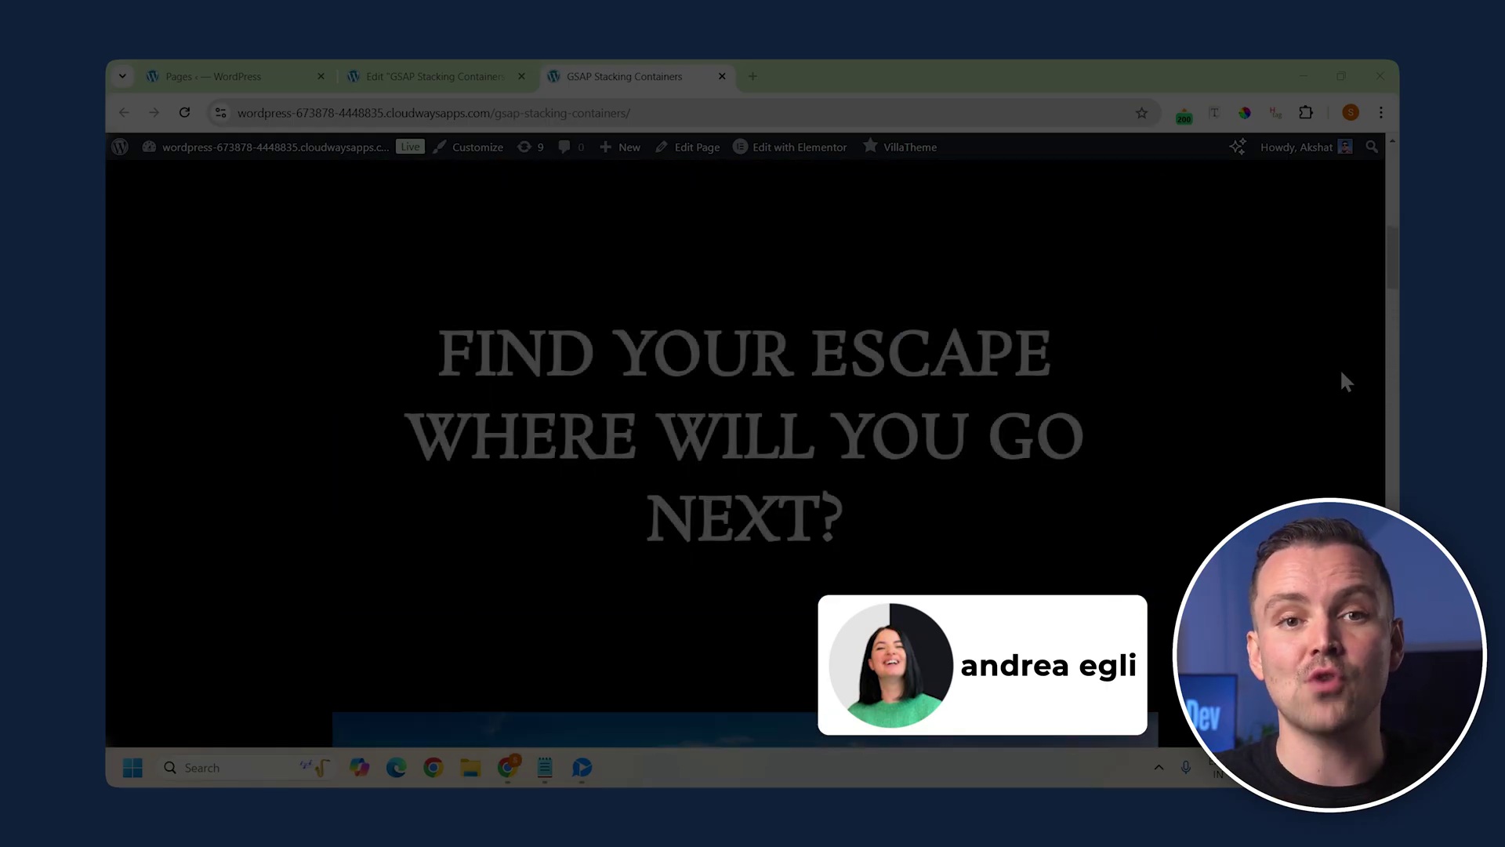
scroll(1342, 374, down, 3)
scroll(1341, 374, down, 3)
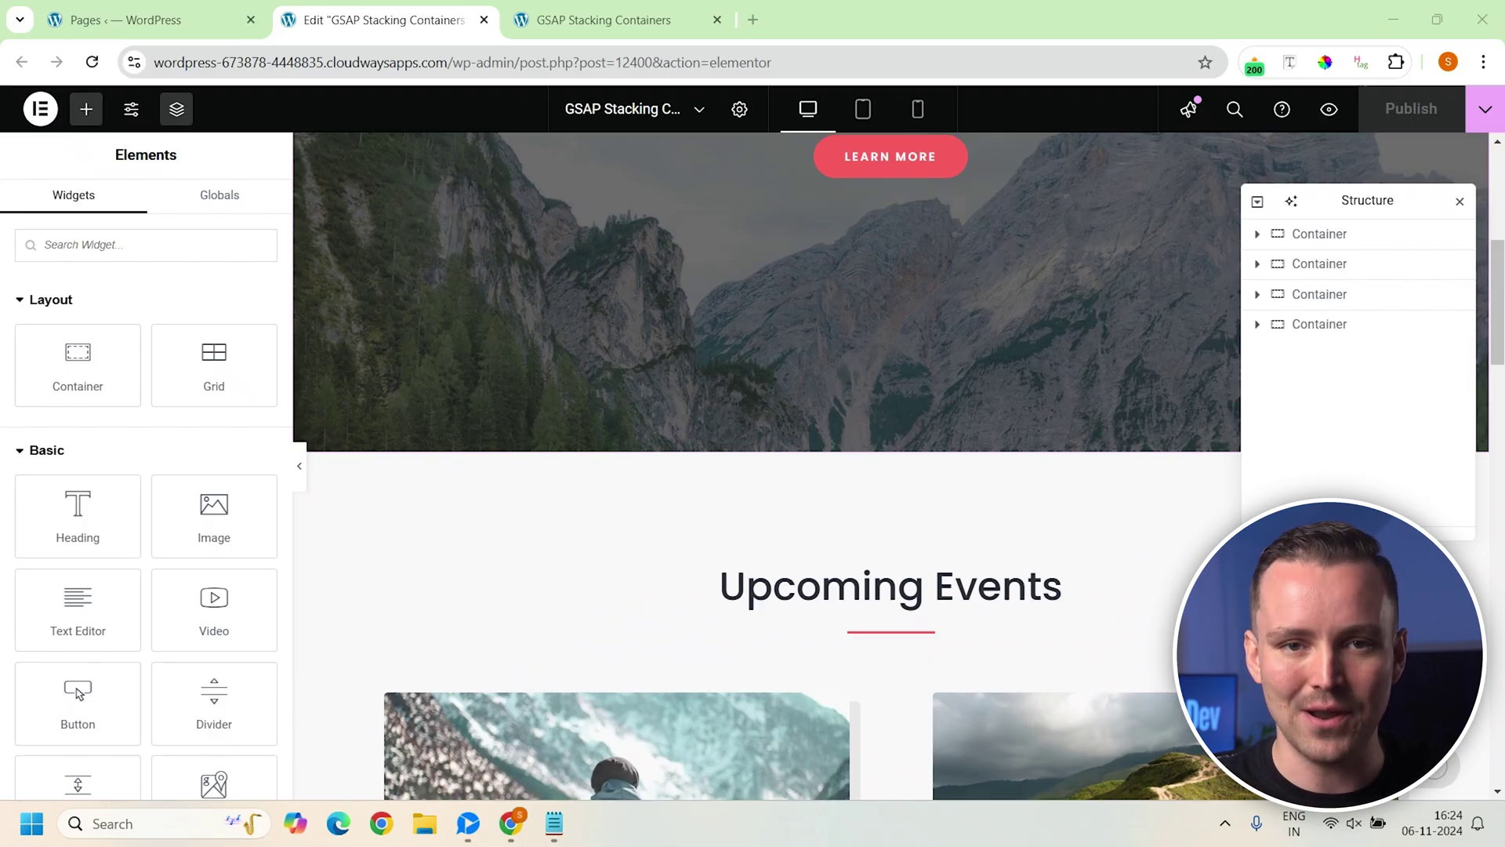
Insert an empty container below the mountain banner: Full Width, Min Height 100 vh, content justified center.
scroll(891, 353, down, 1)
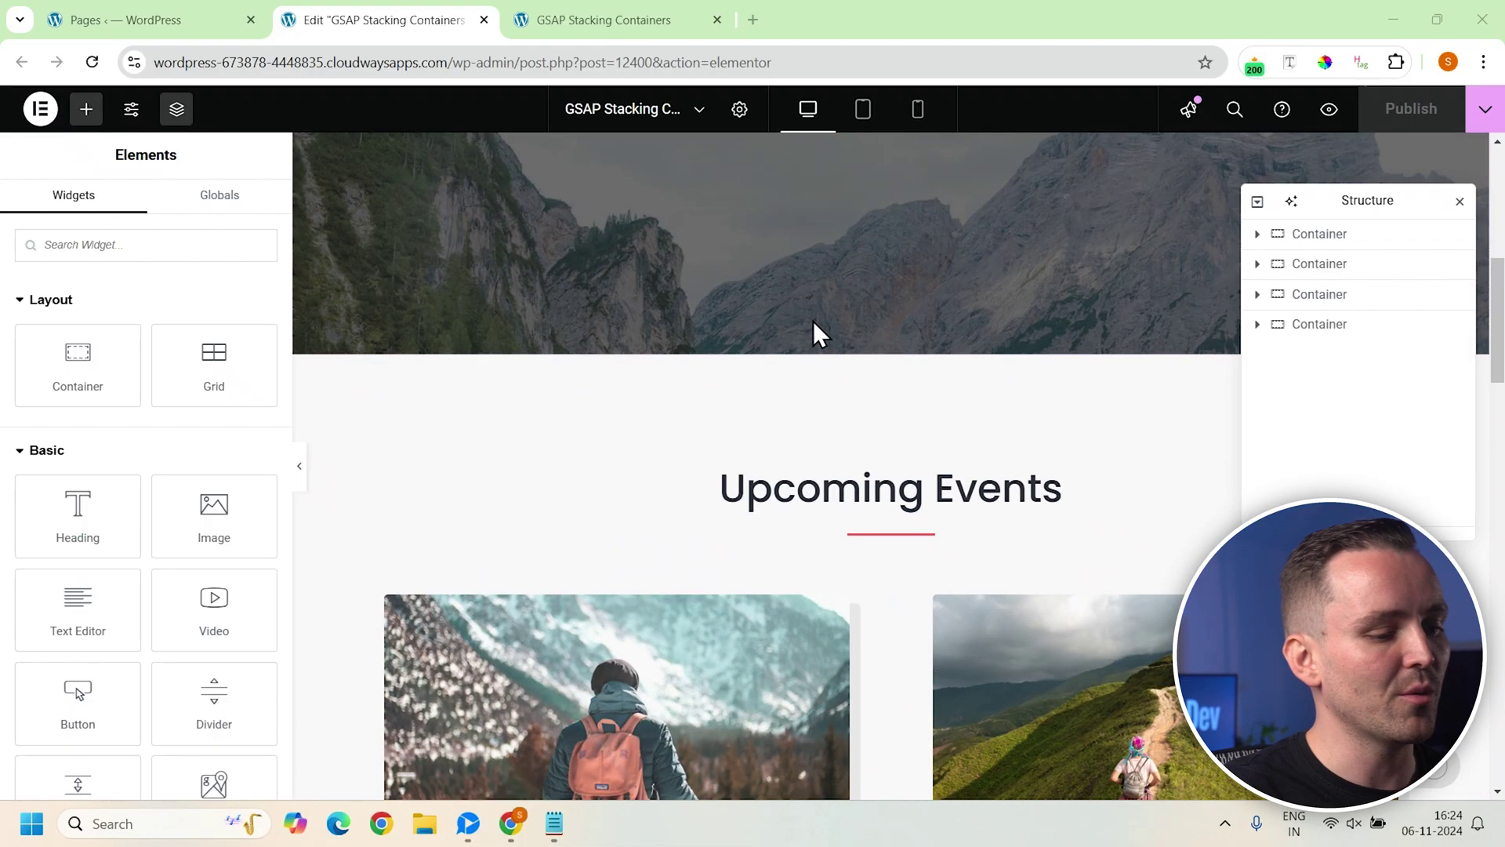
click(867, 343)
click(648, 505)
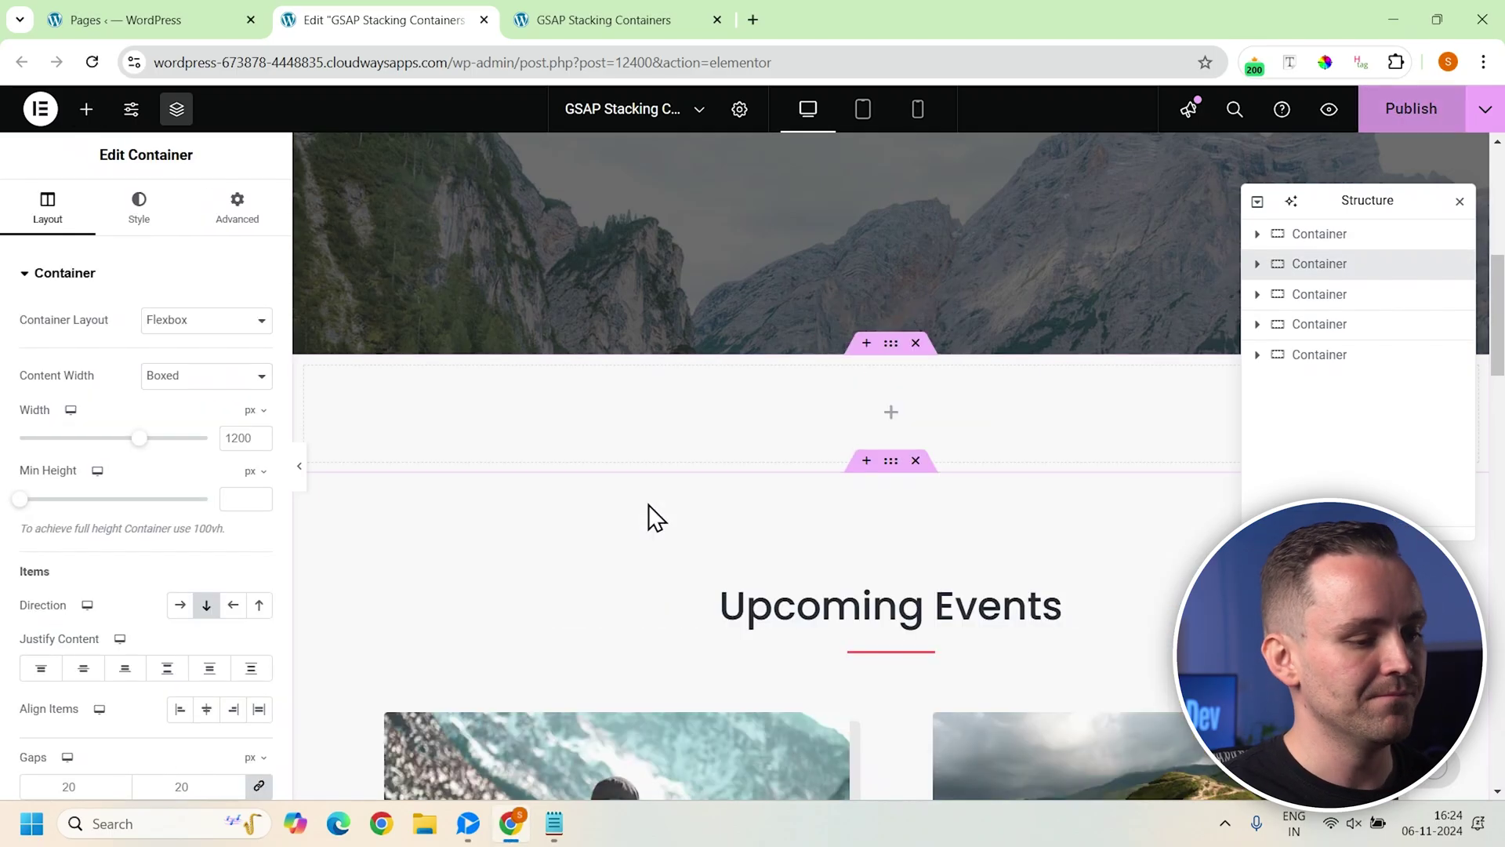
click(181, 392)
click(182, 423)
click(248, 472)
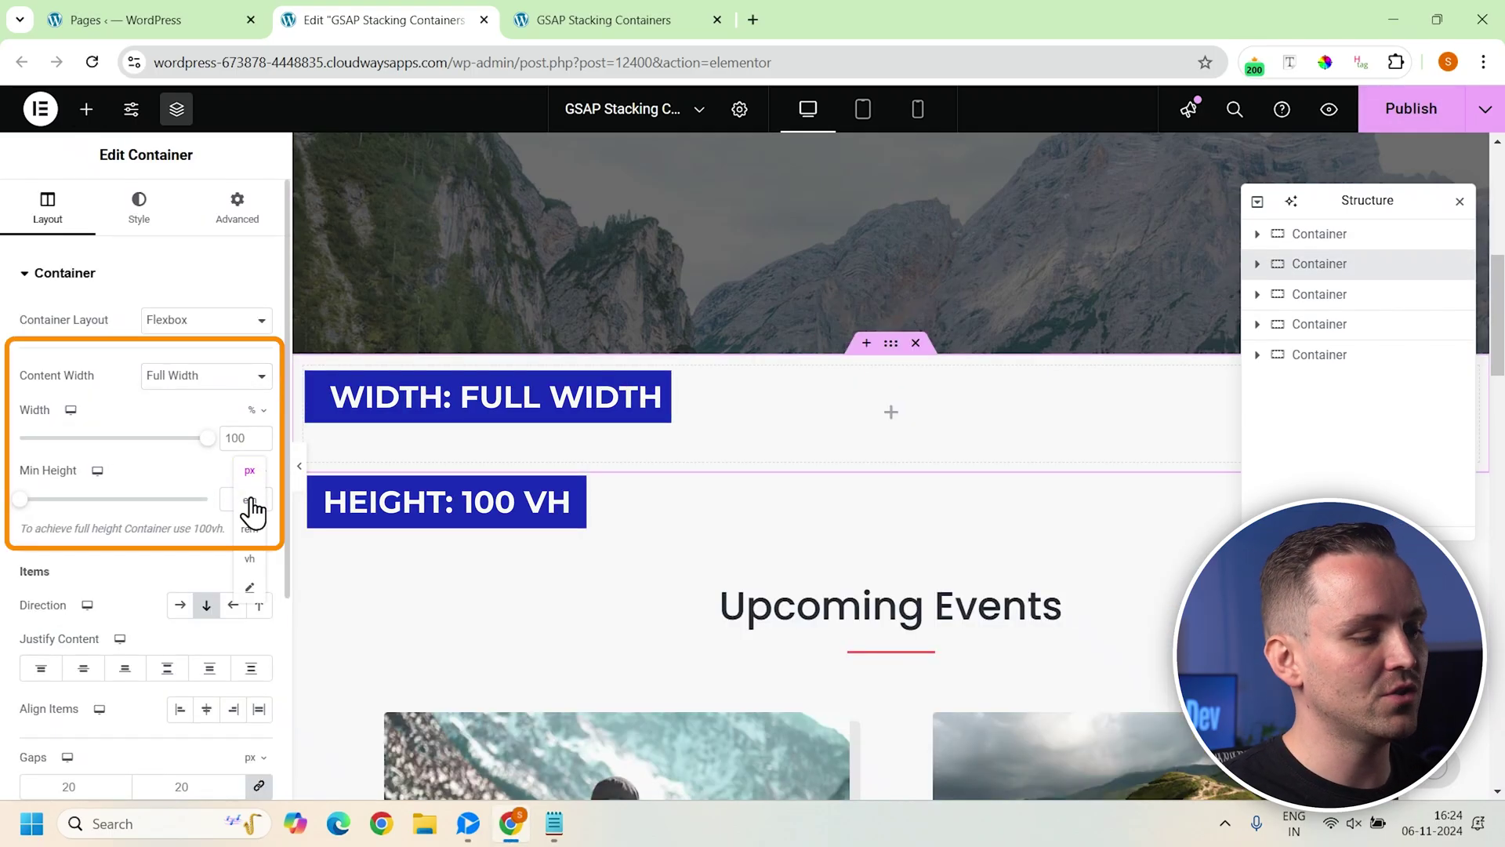
click(256, 565)
drag(21, 498, 207, 498)
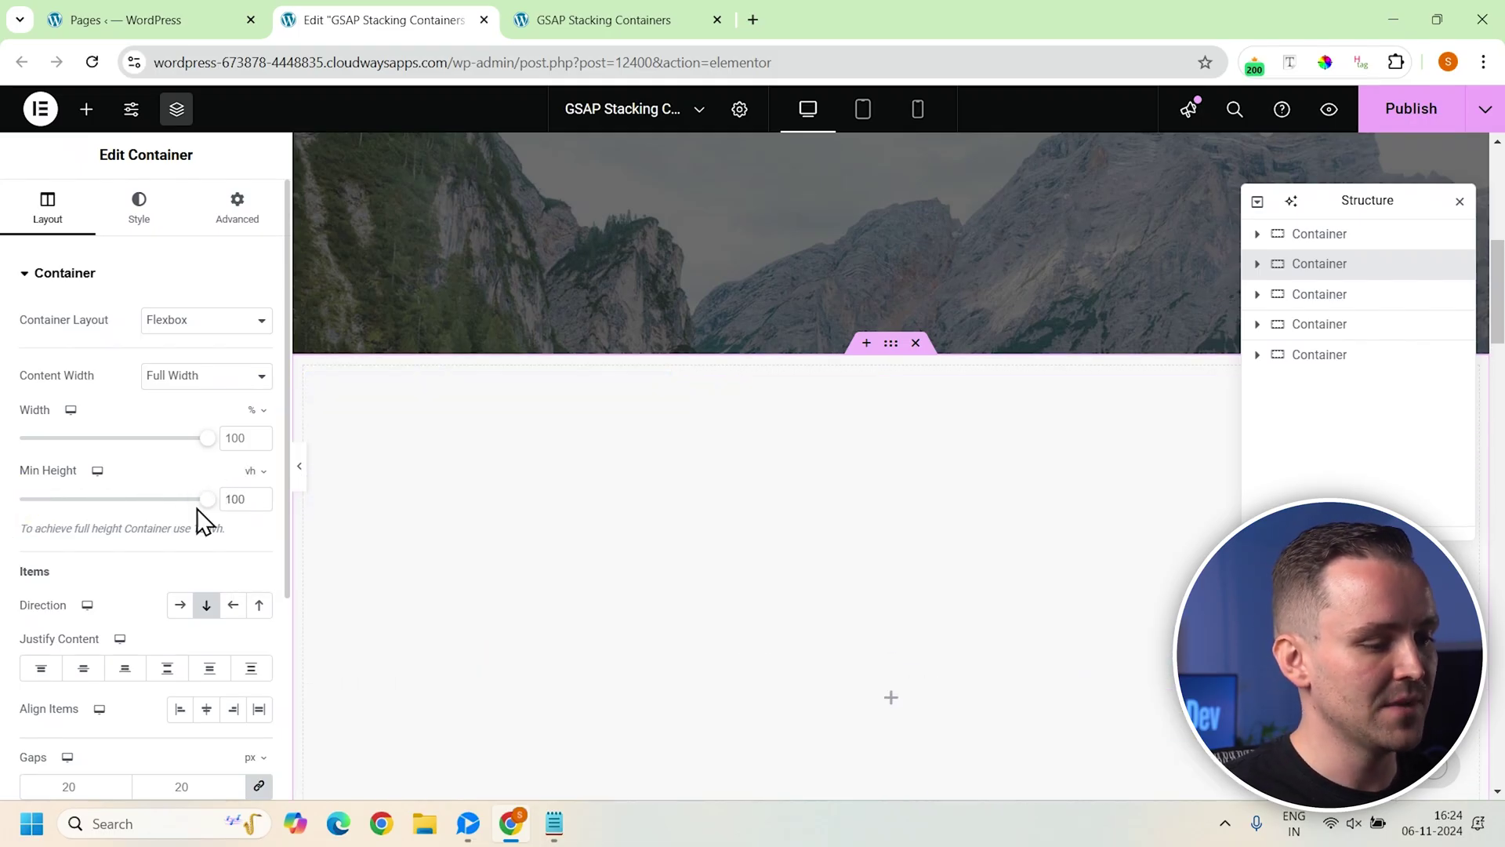
click(84, 672)
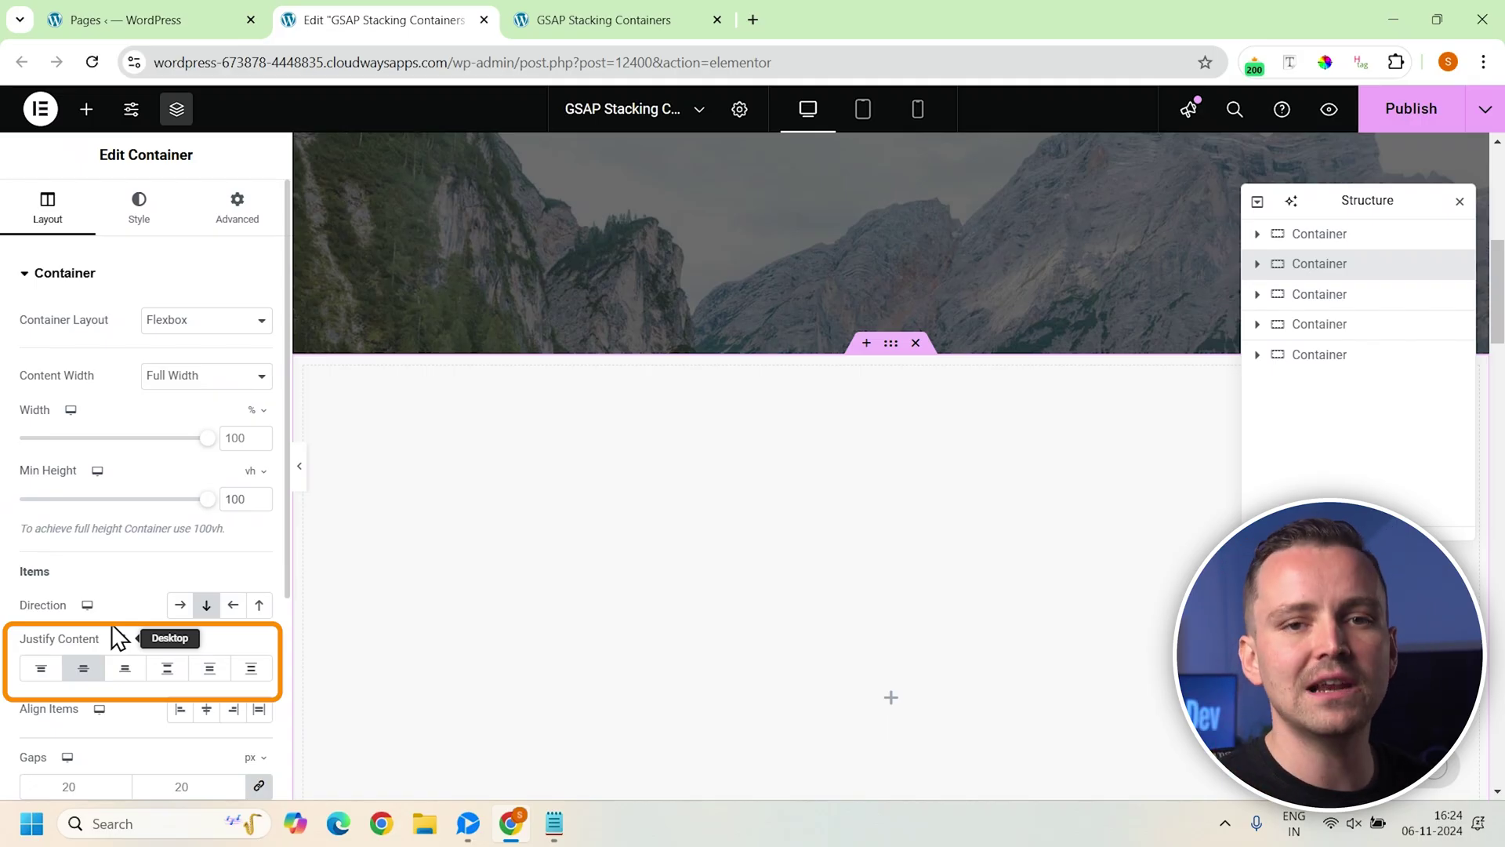
In the container's additional options, set Overflow to Hidden and HTML Tag to section.
scroll(118, 604, down, 4)
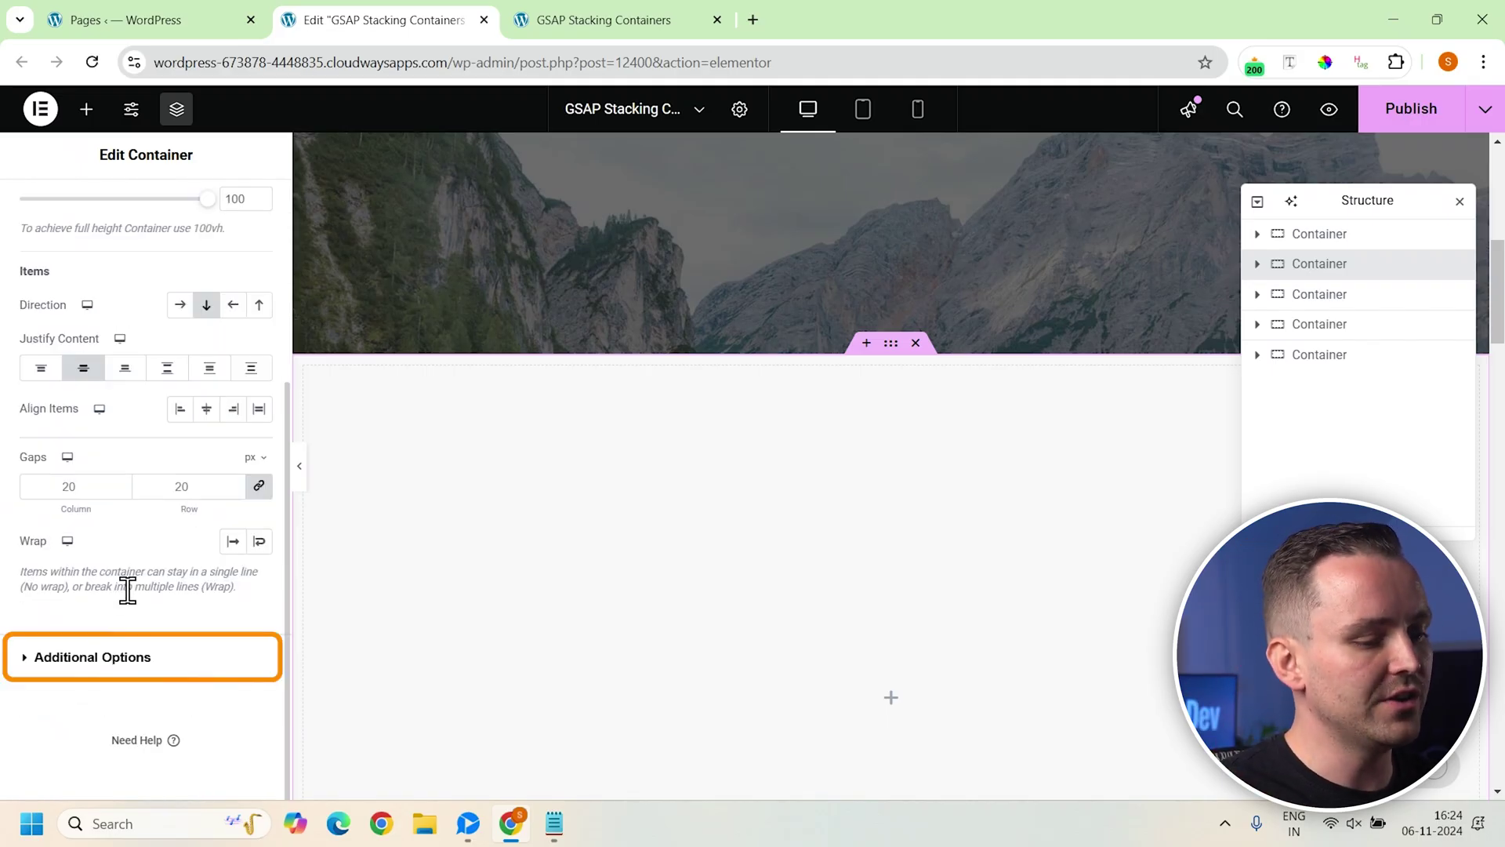
click(88, 658)
click(201, 368)
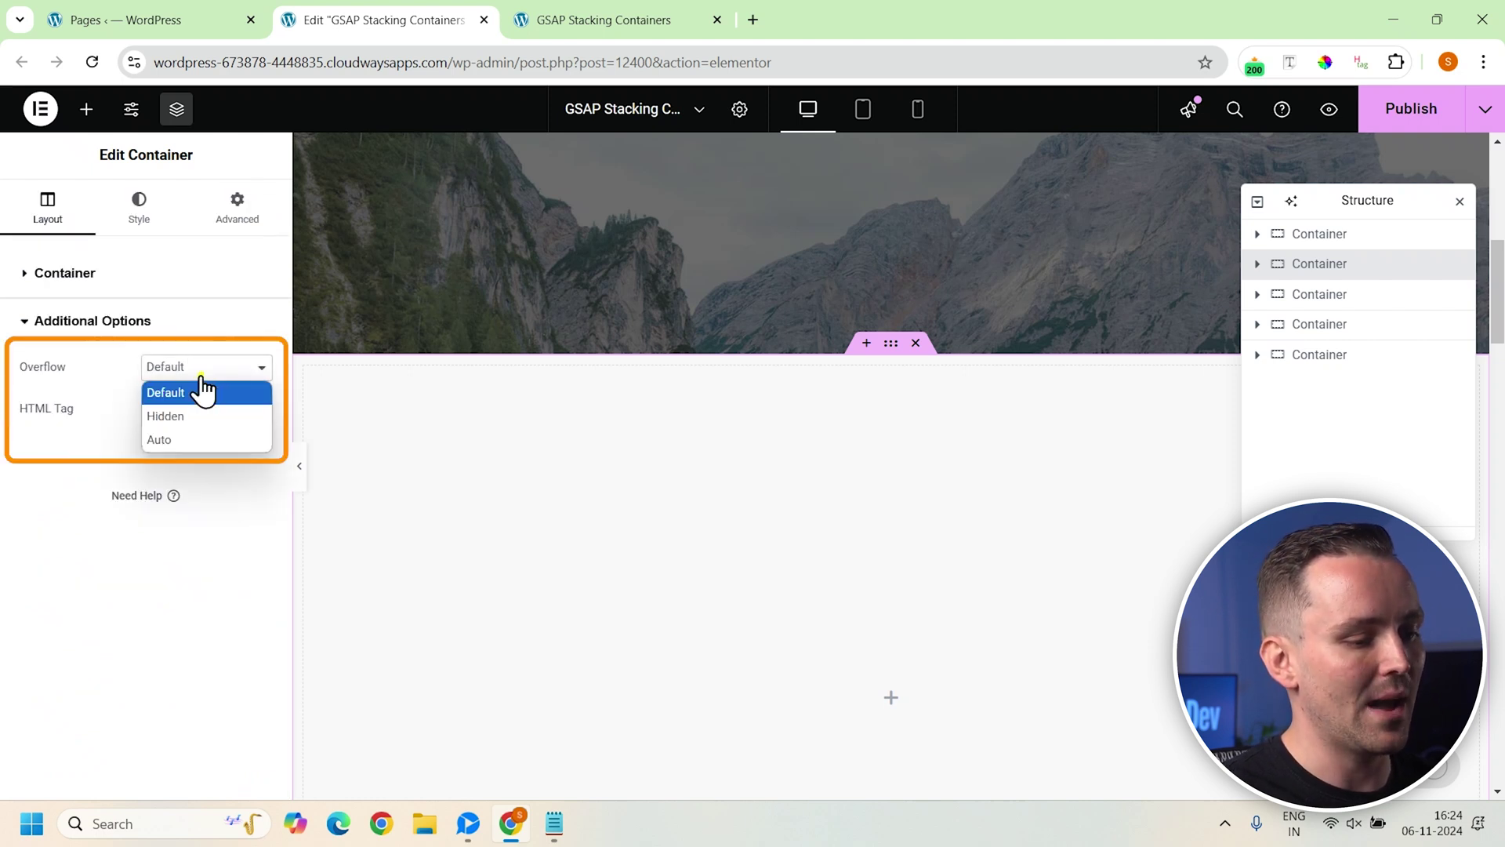
click(204, 415)
click(203, 410)
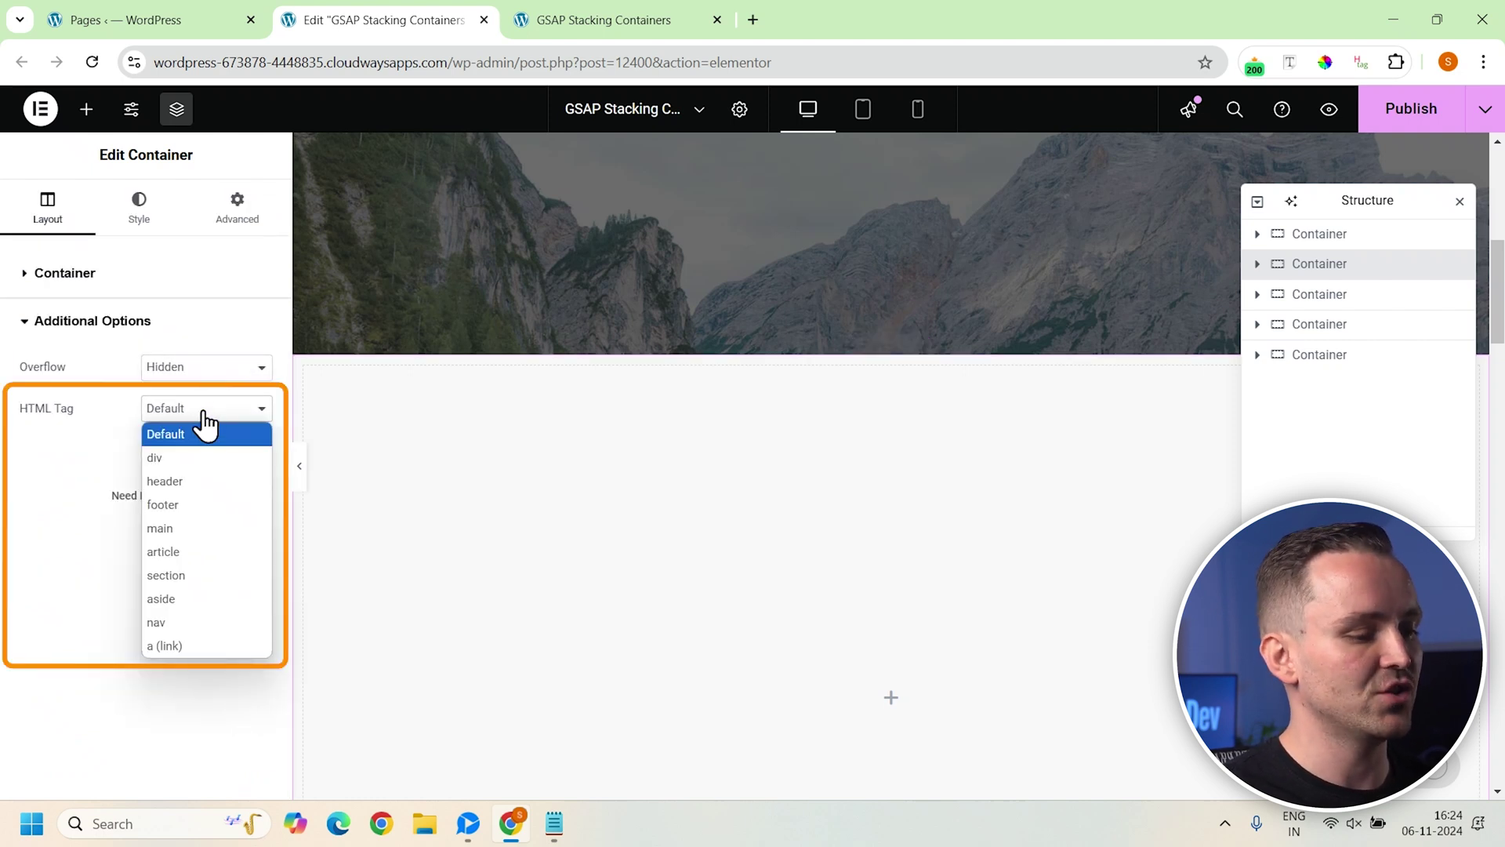
click(191, 572)
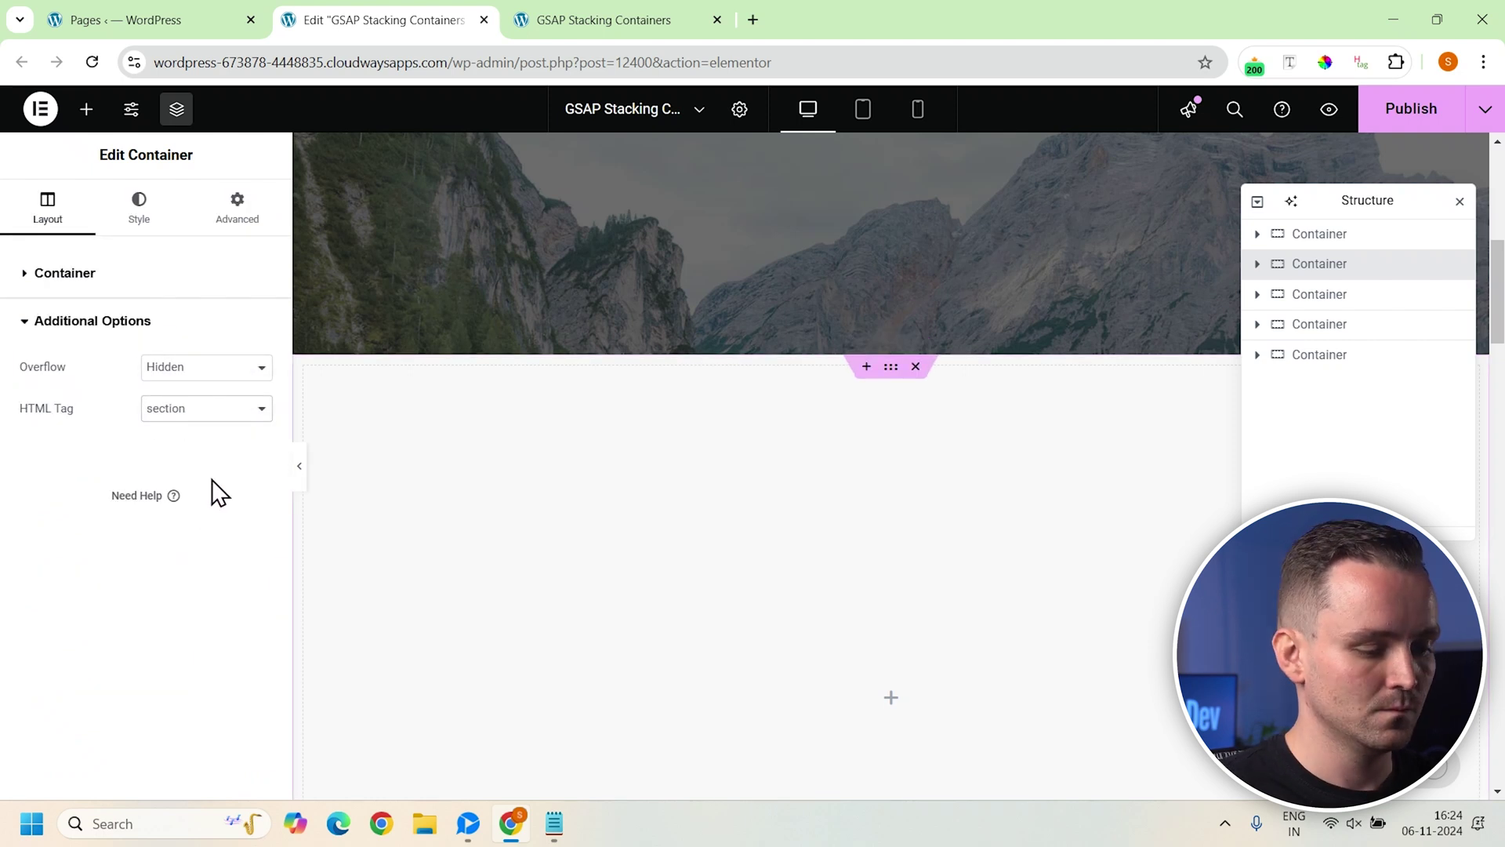
Give the container a classic black background.
click(138, 208)
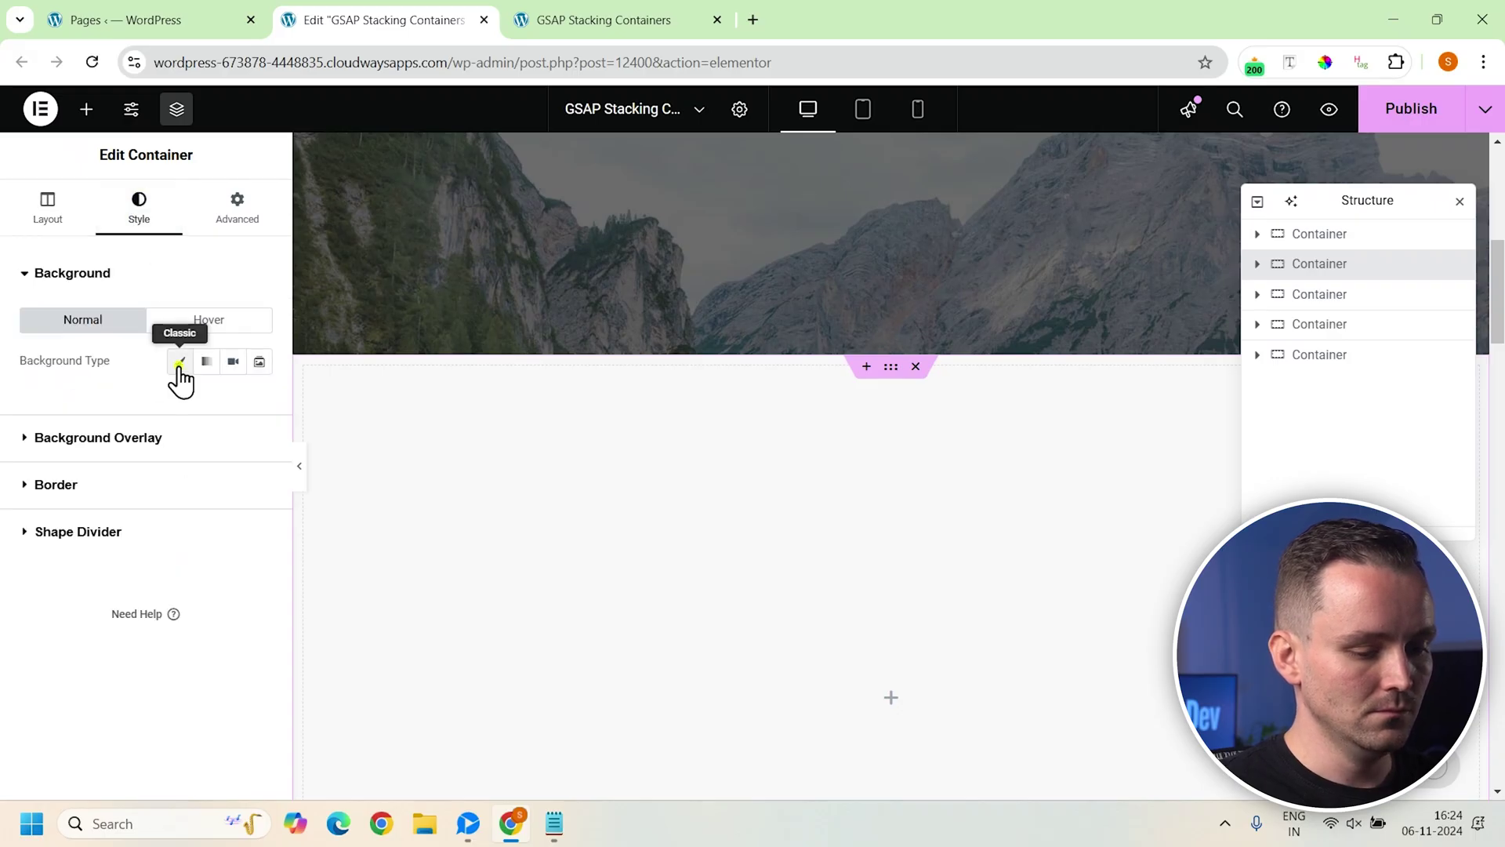
click(180, 361)
click(257, 402)
click(148, 626)
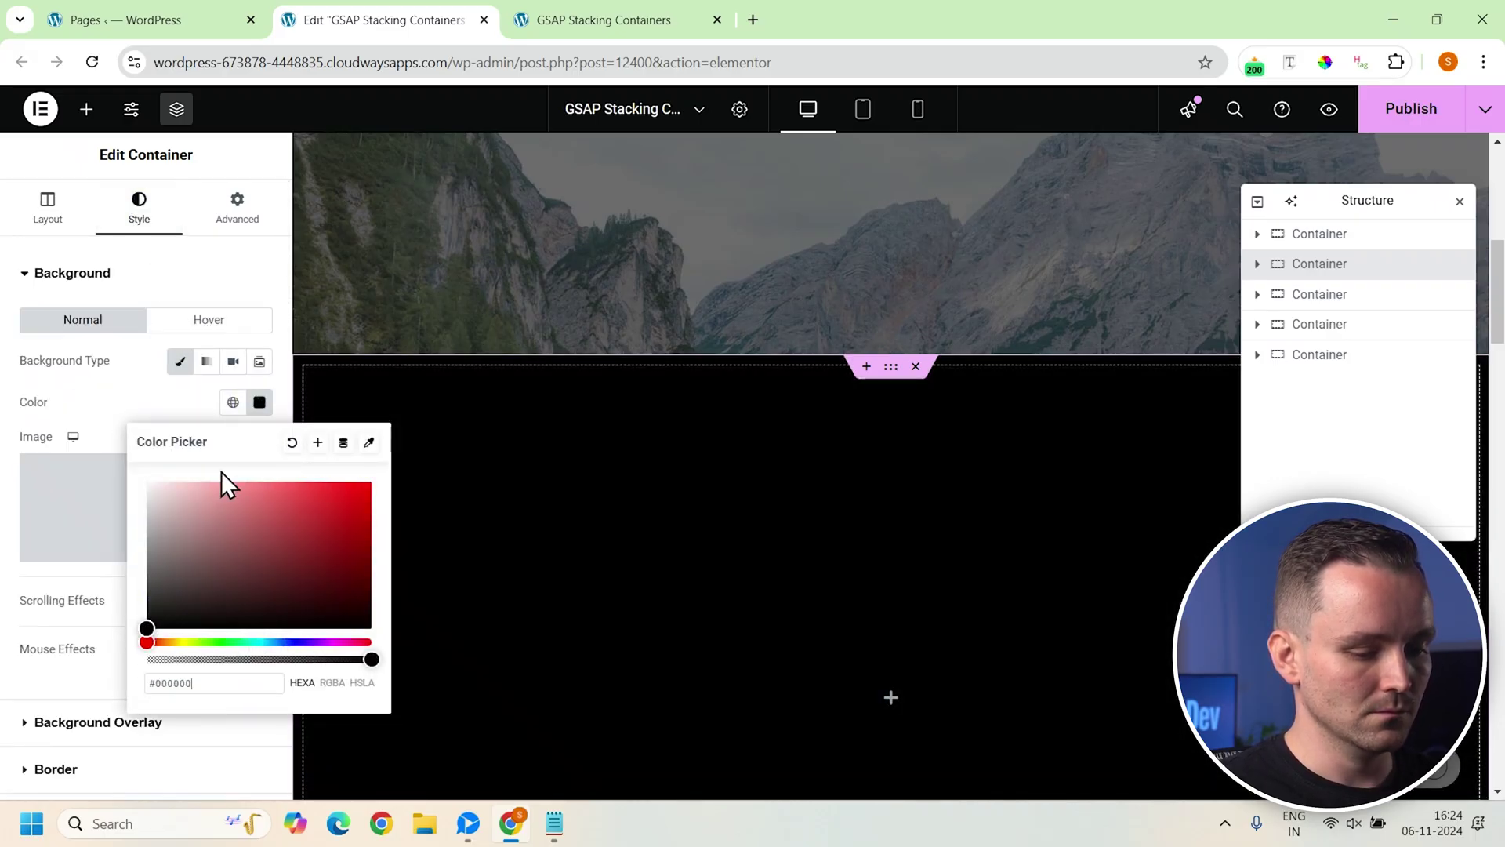
click(255, 402)
Enter 'hero pinned' as the container's CSS classes.
click(237, 205)
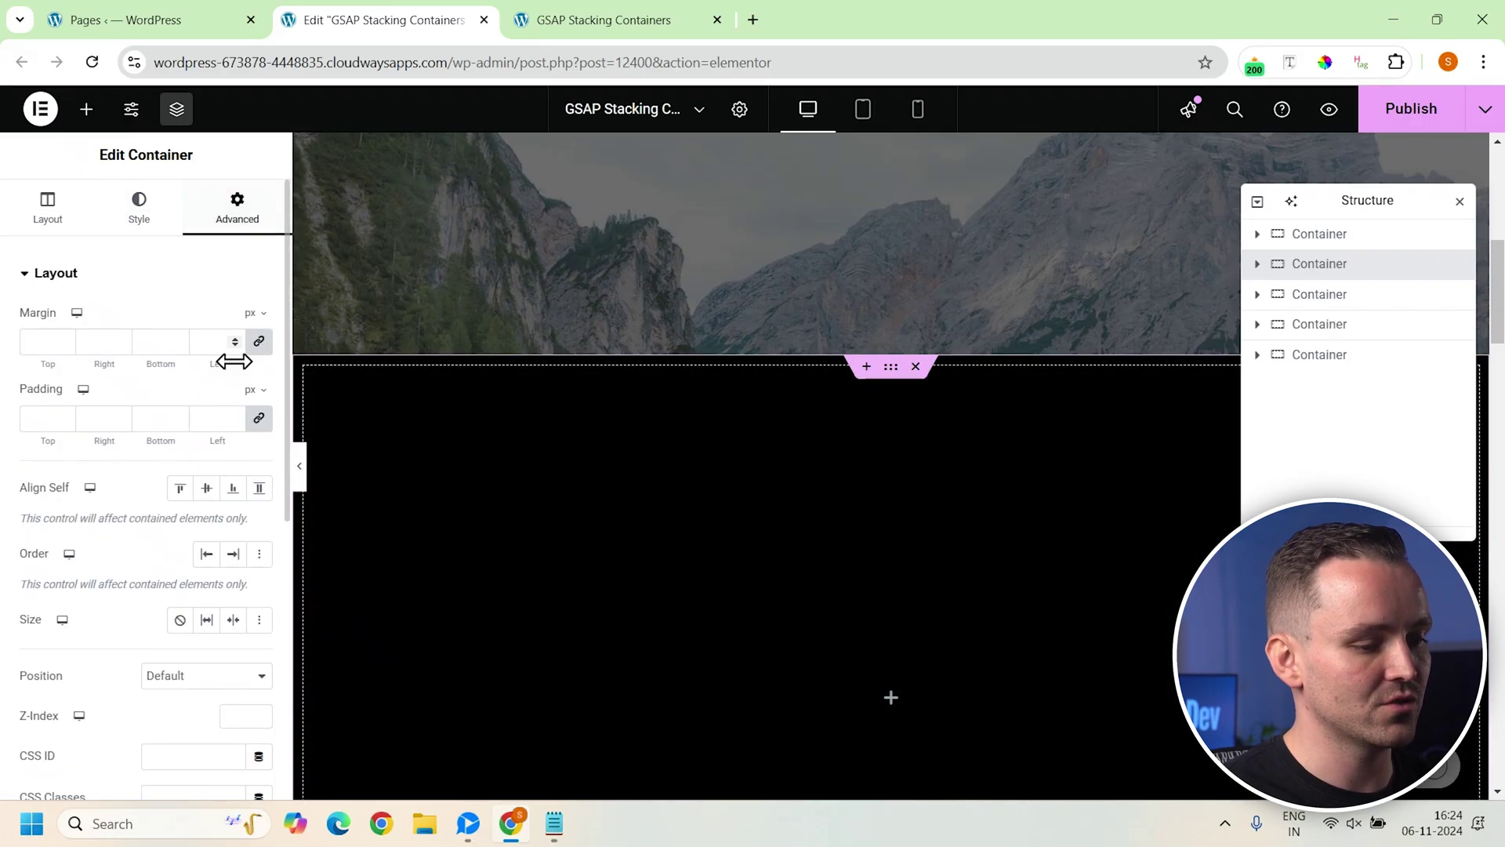
scroll(146, 690, down, 3)
click(154, 610)
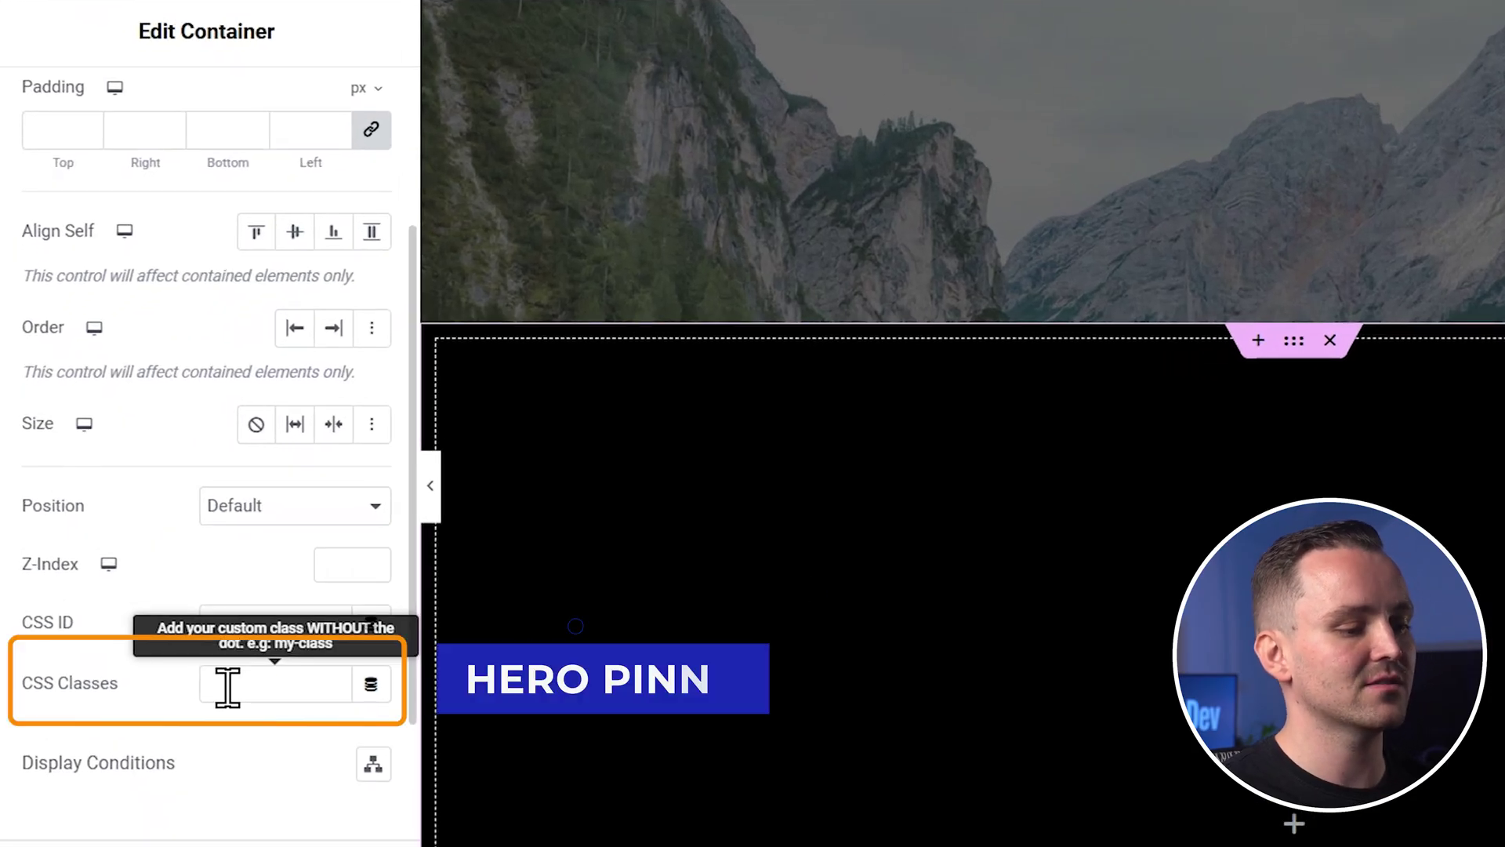
text(hero pinned)
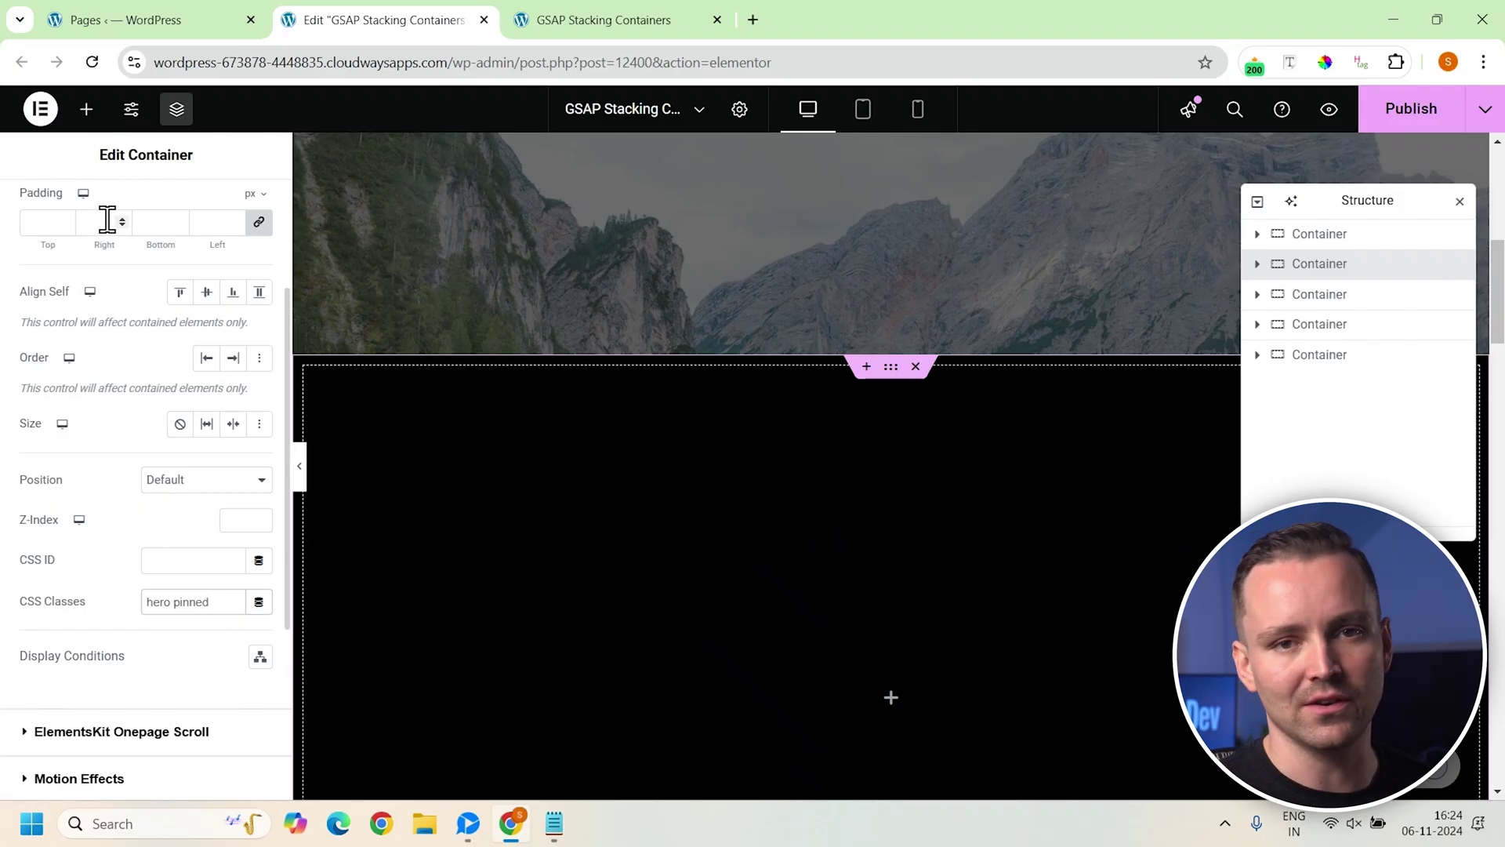
Add a Heading with the pasted text 'Find your escape where will you go next?' as H1.
click(88, 122)
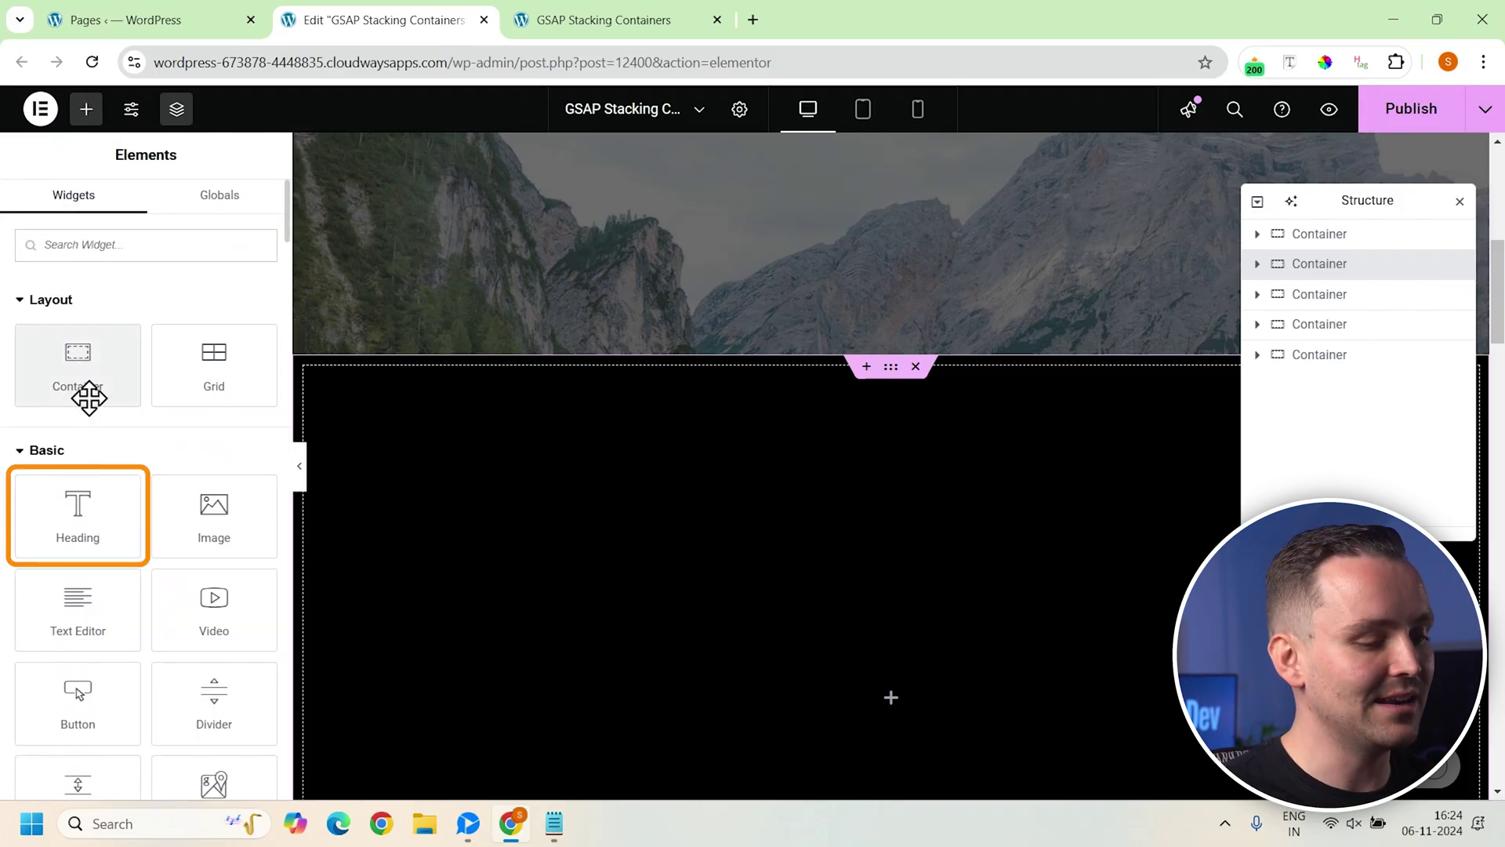
click(102, 505)
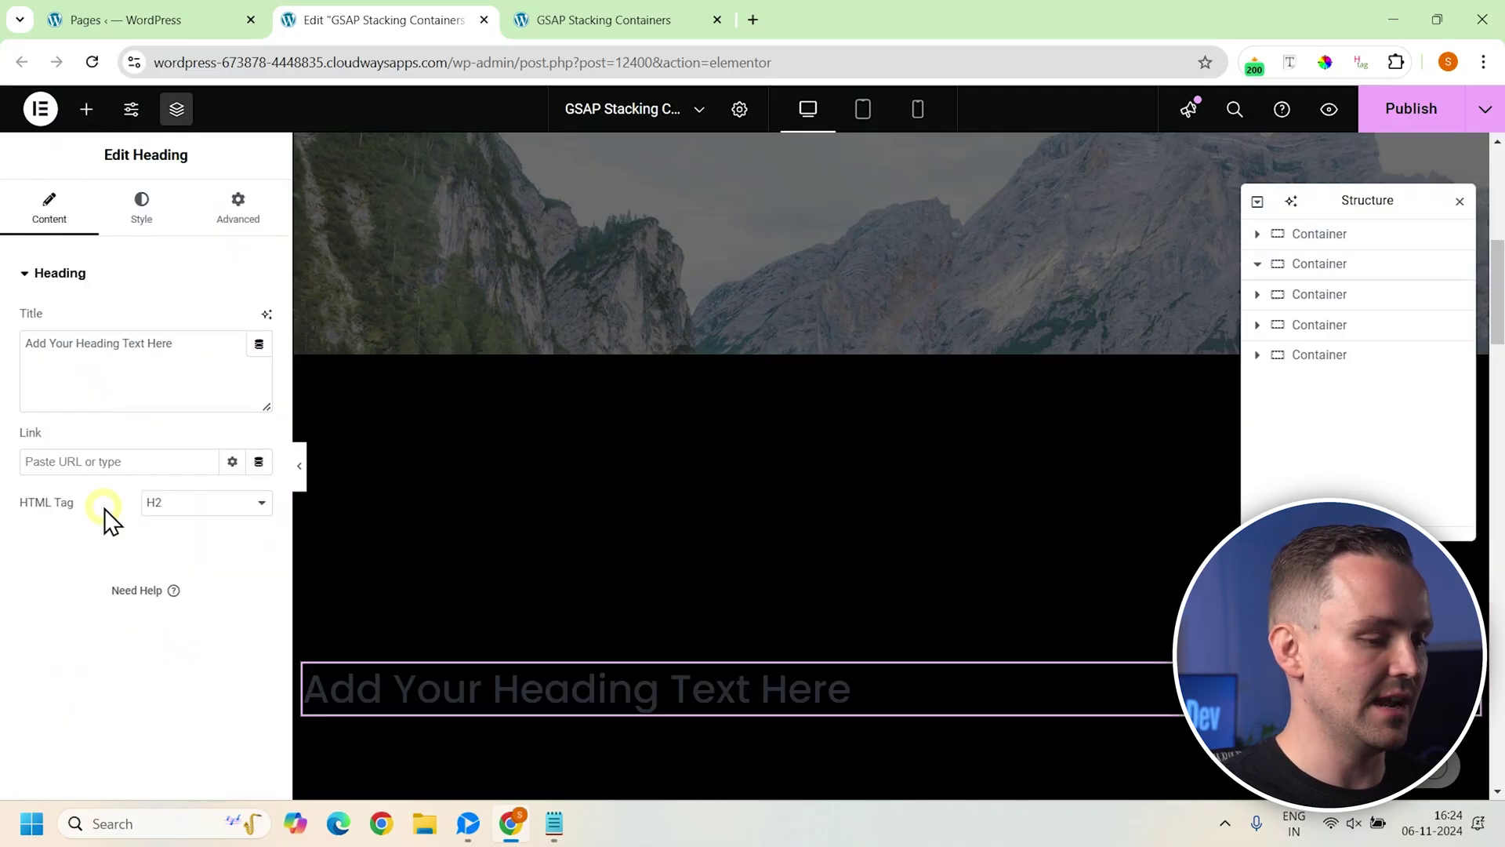
click(124, 395)
text(Find your escape<br> where will you go next?)
click(202, 502)
click(200, 528)
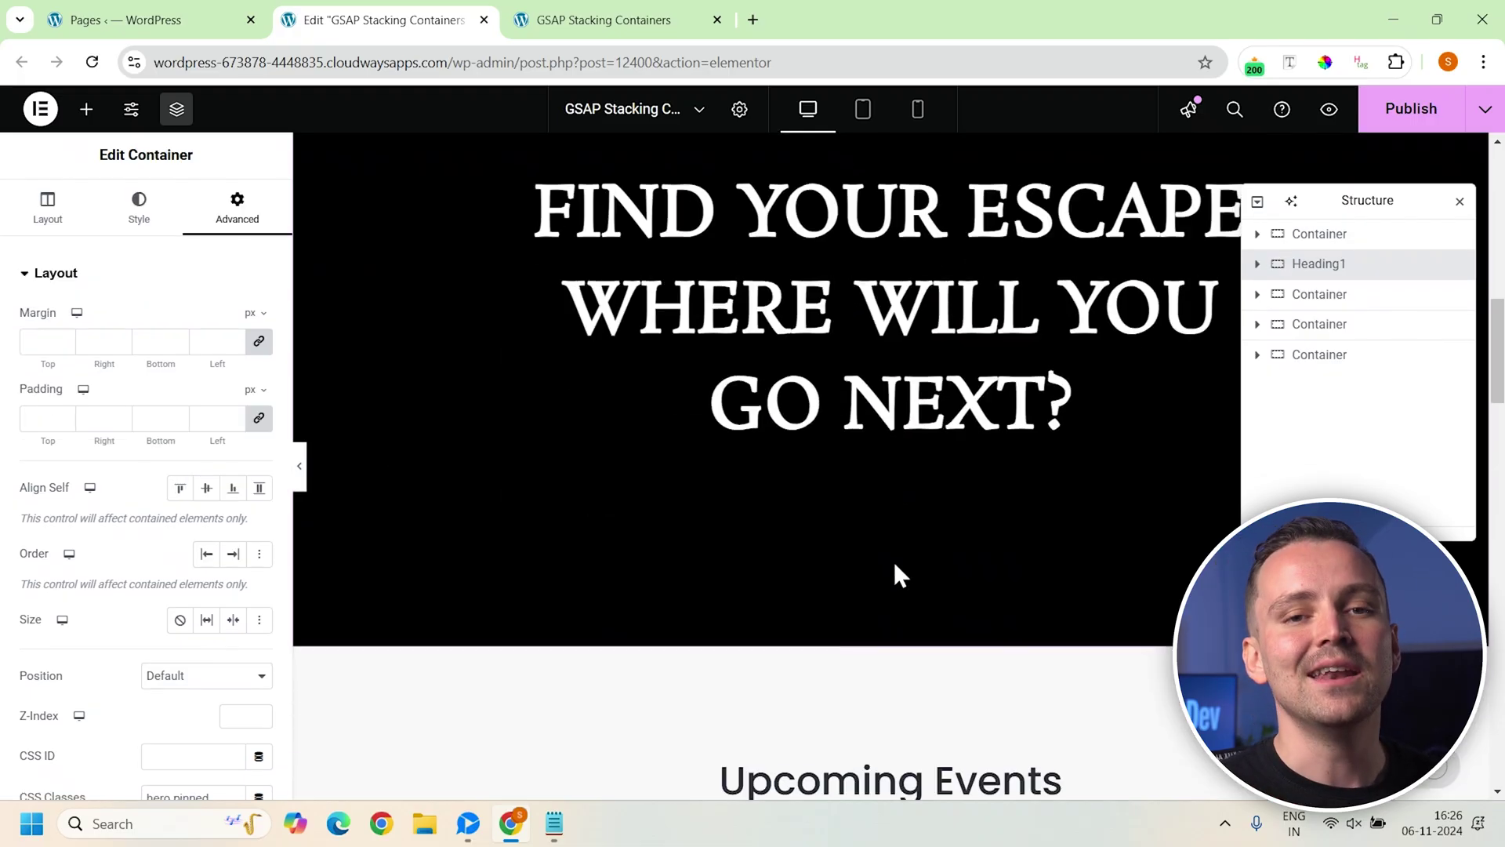
scroll(893, 560, down, 1)
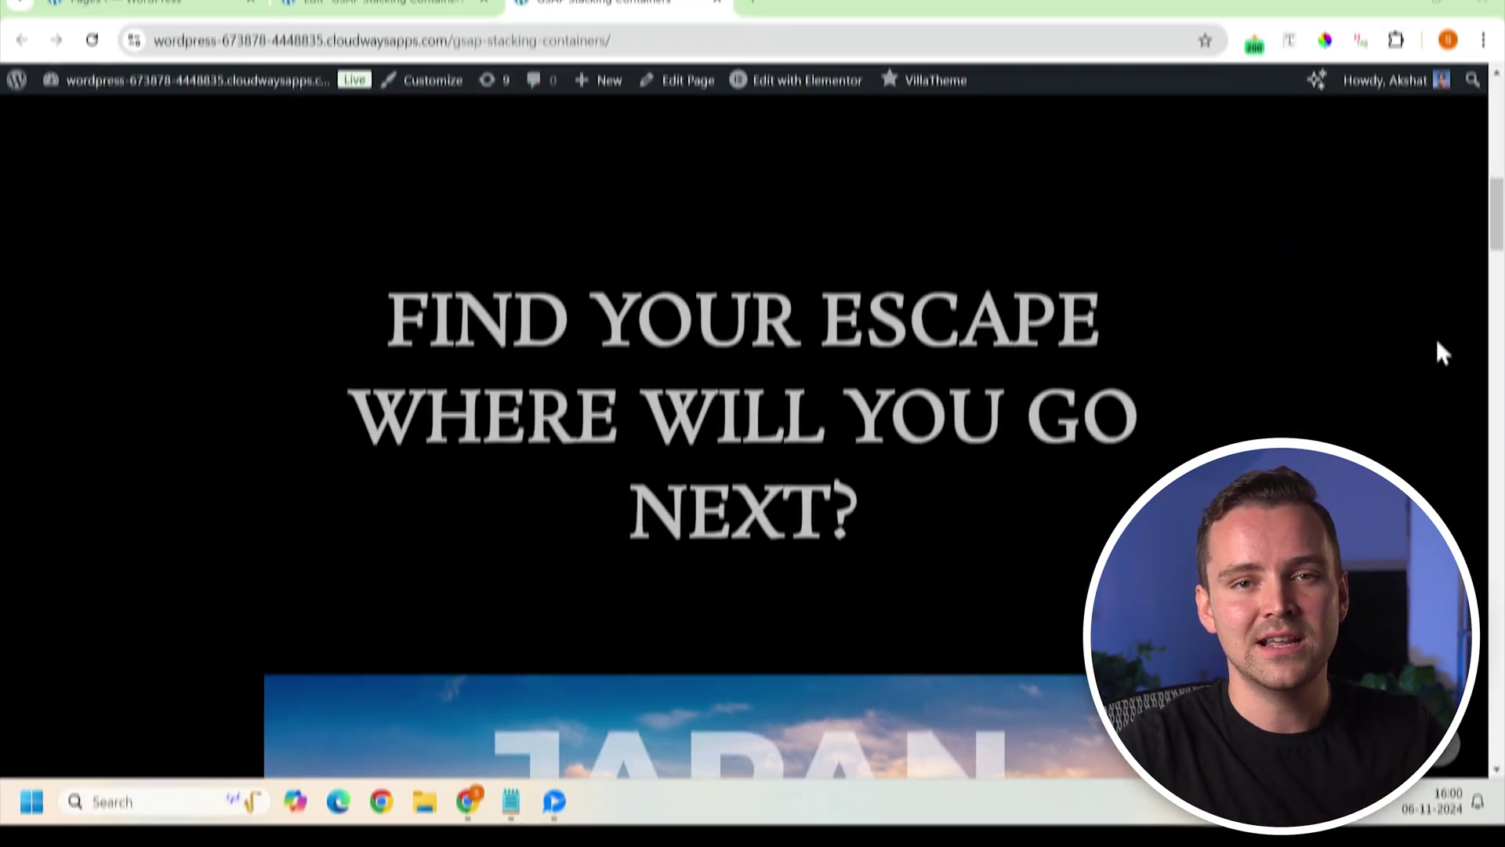
Paste the site URL into AirLift and submit it to get the 45-versus-98 performance report.
scroll(1441, 368, down, 5)
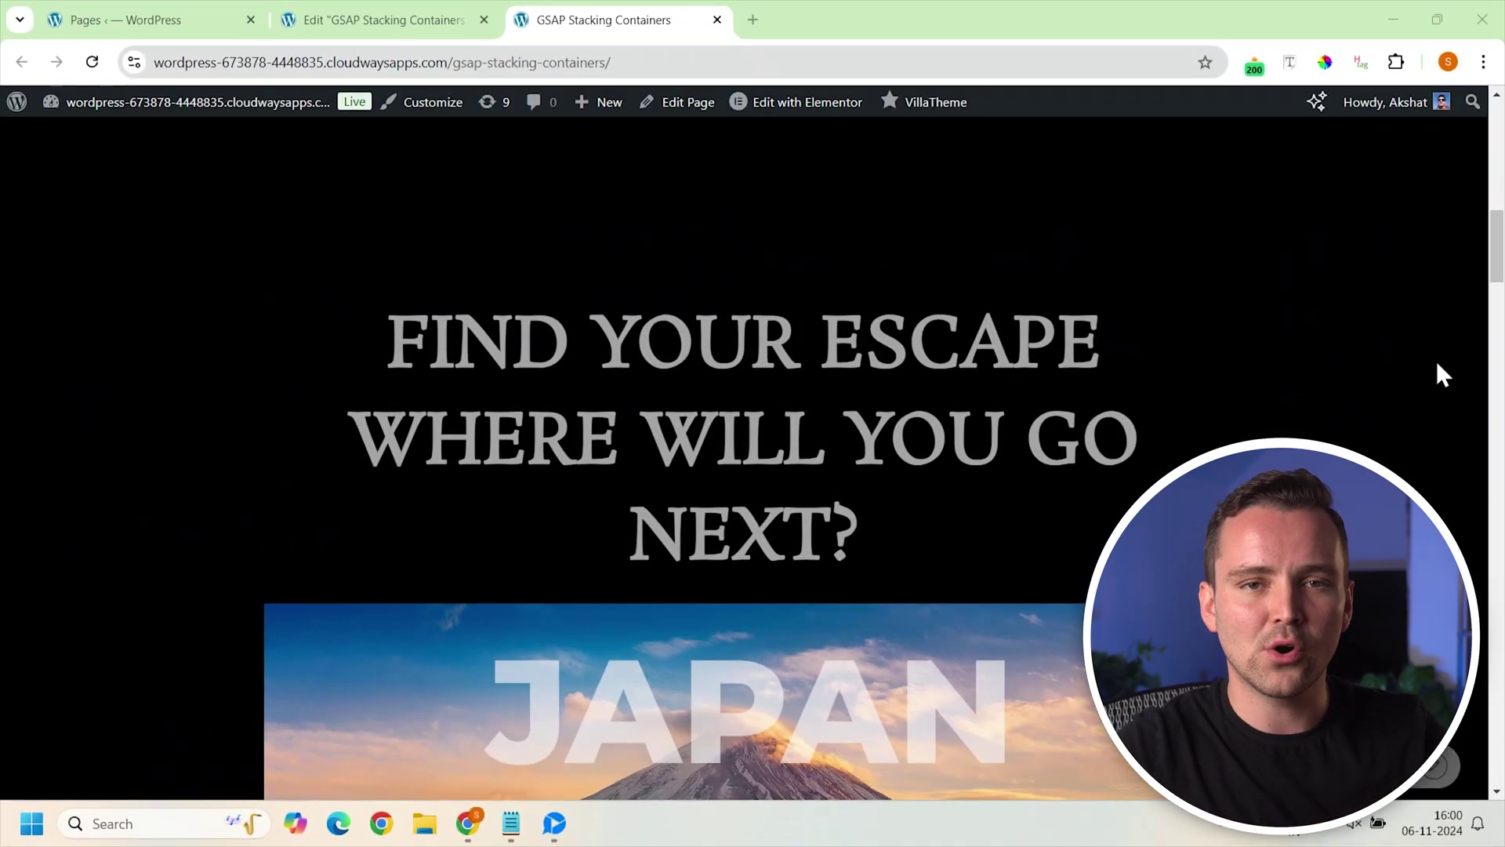
scroll(1438, 366, down, 5)
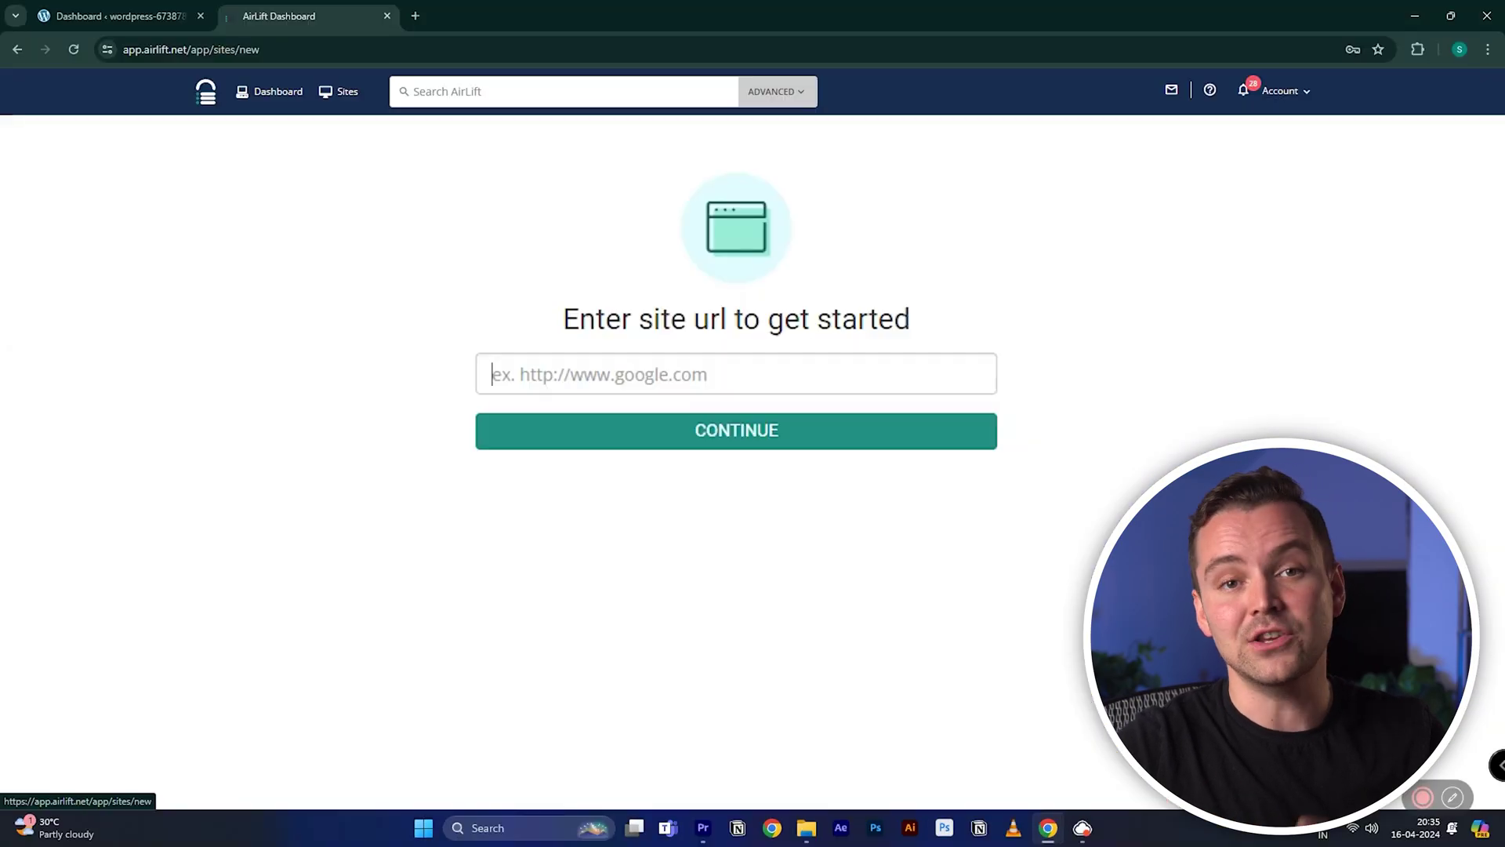
click(625, 374)
text(https://wordpress-673878-4448699.cloudwaysapps.com/)
click(624, 435)
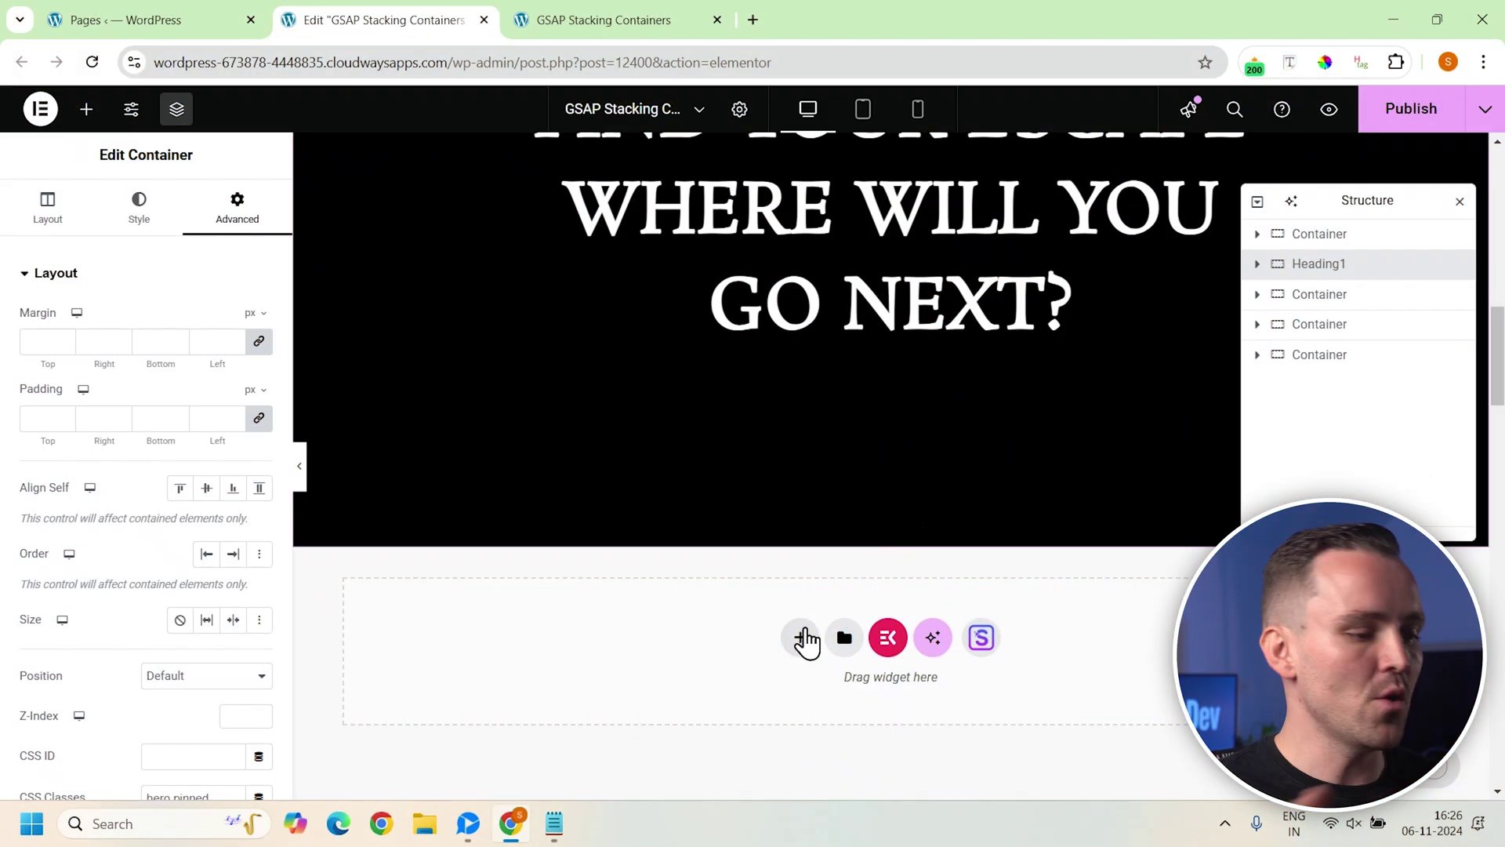
Add a single flexbox container below the heading, set to Full Width with Min Height 100 vh.
click(799, 635)
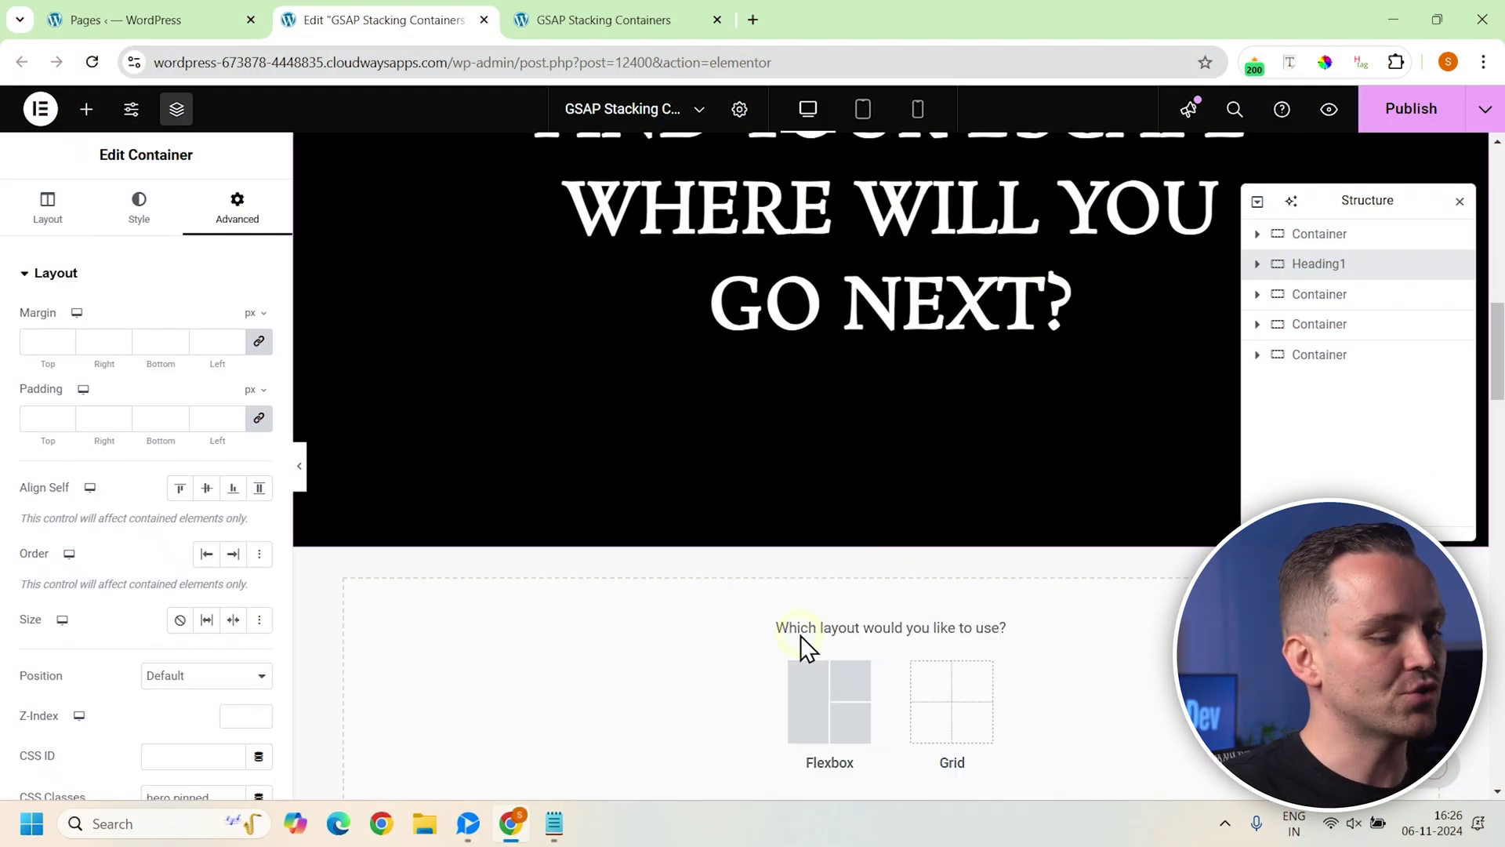
click(813, 700)
click(625, 679)
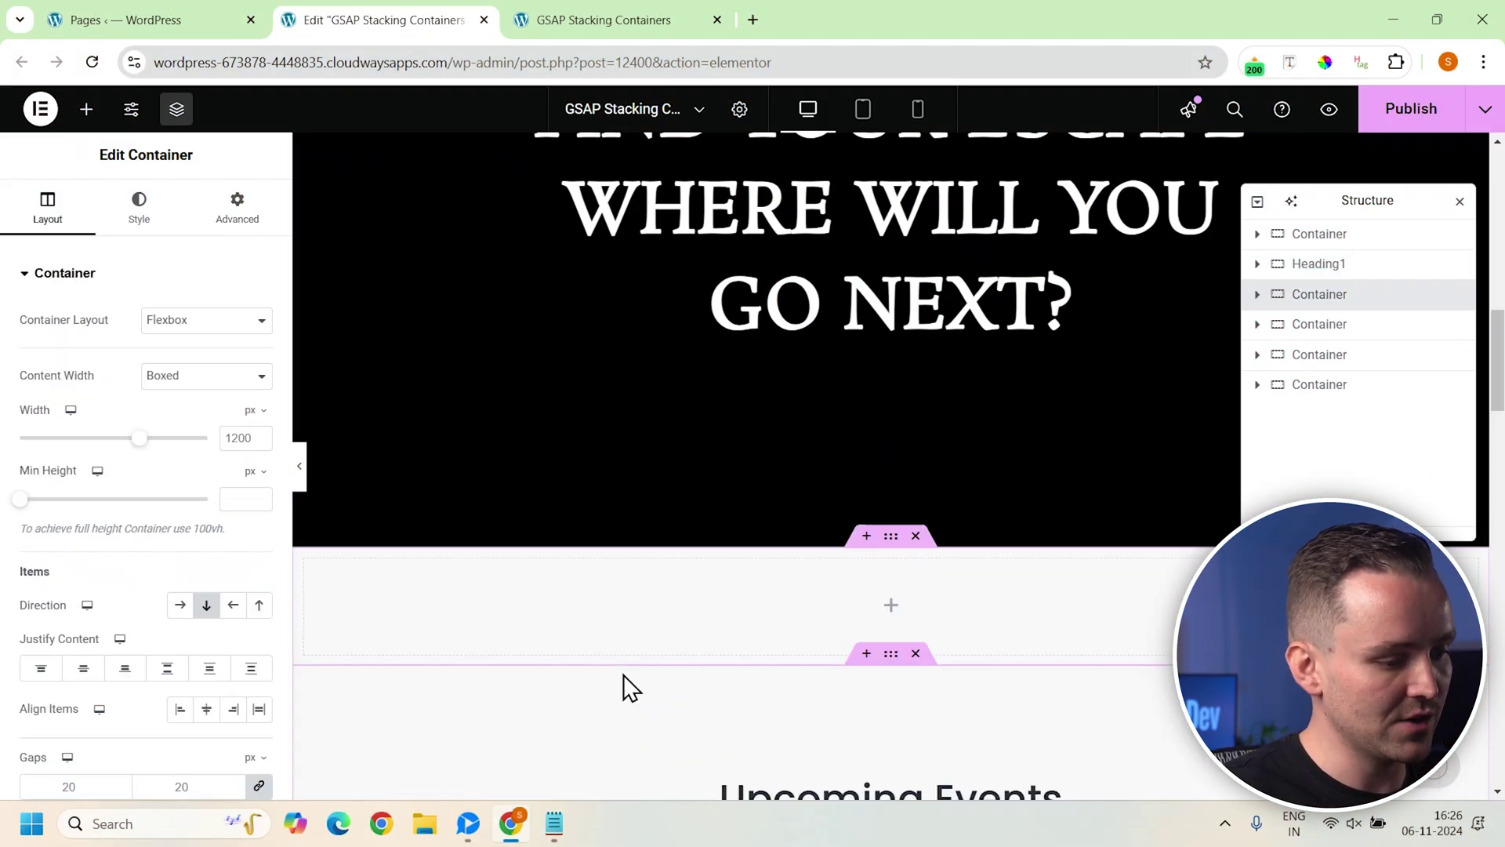
click(167, 378)
click(183, 418)
click(251, 470)
click(249, 530)
click(235, 498)
text(1)
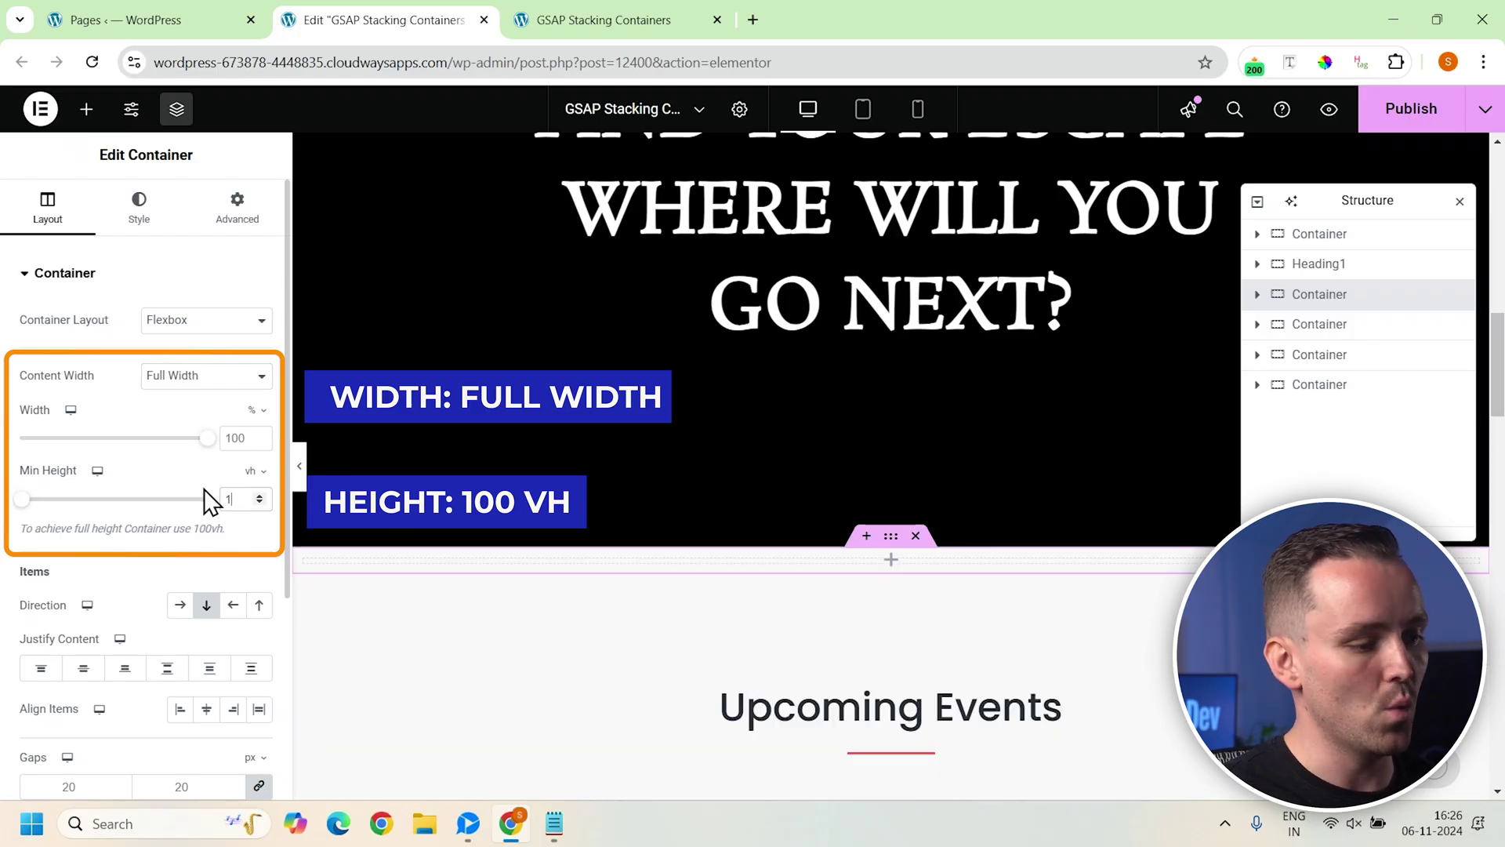
text(00)
Set the new container's Overflow to Hidden and HTML Tag to section.
scroll(118, 510, down, 4)
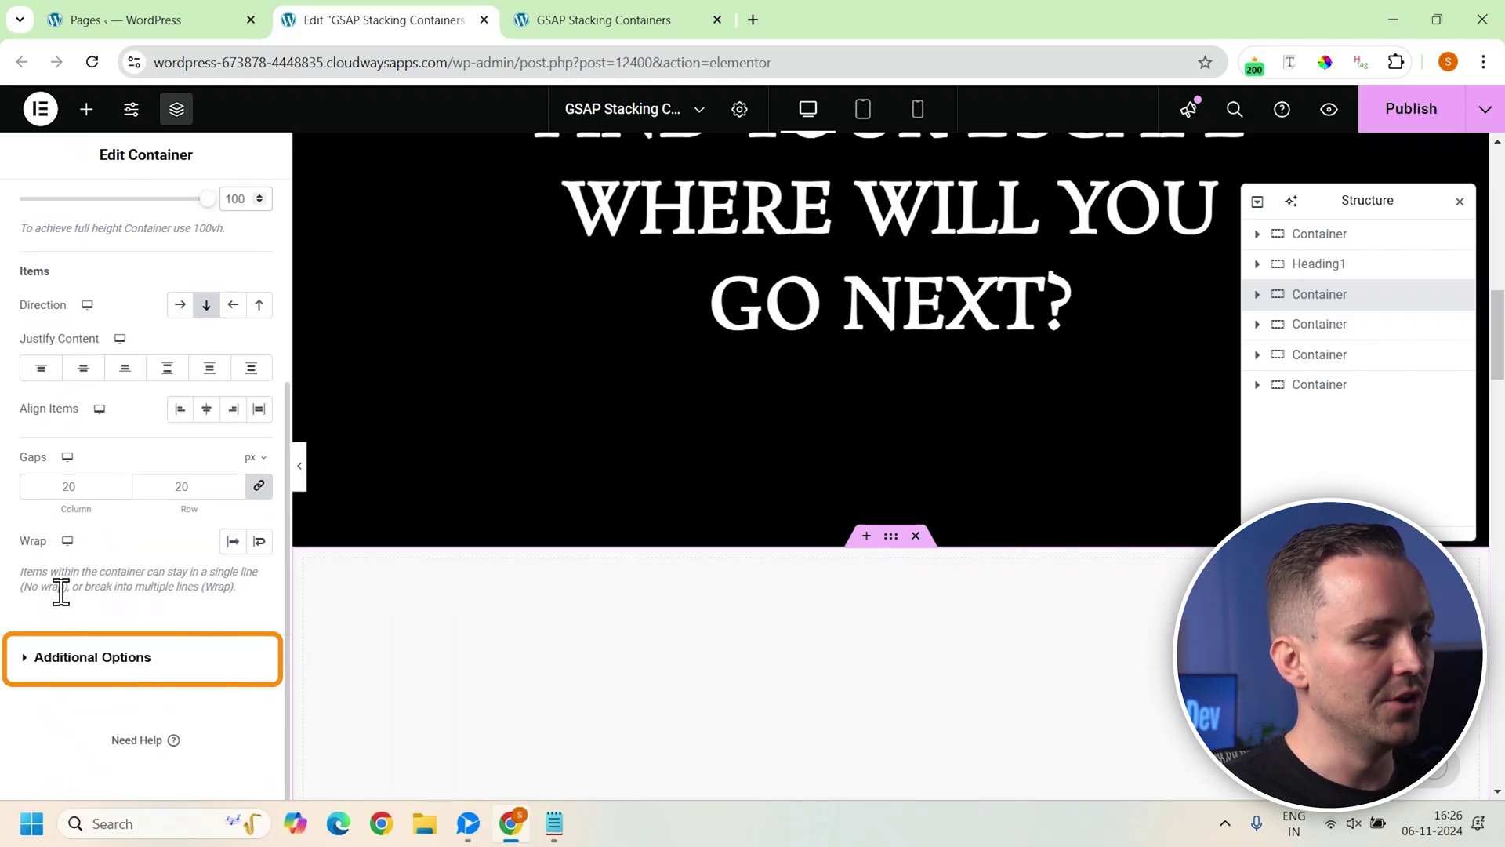
click(43, 659)
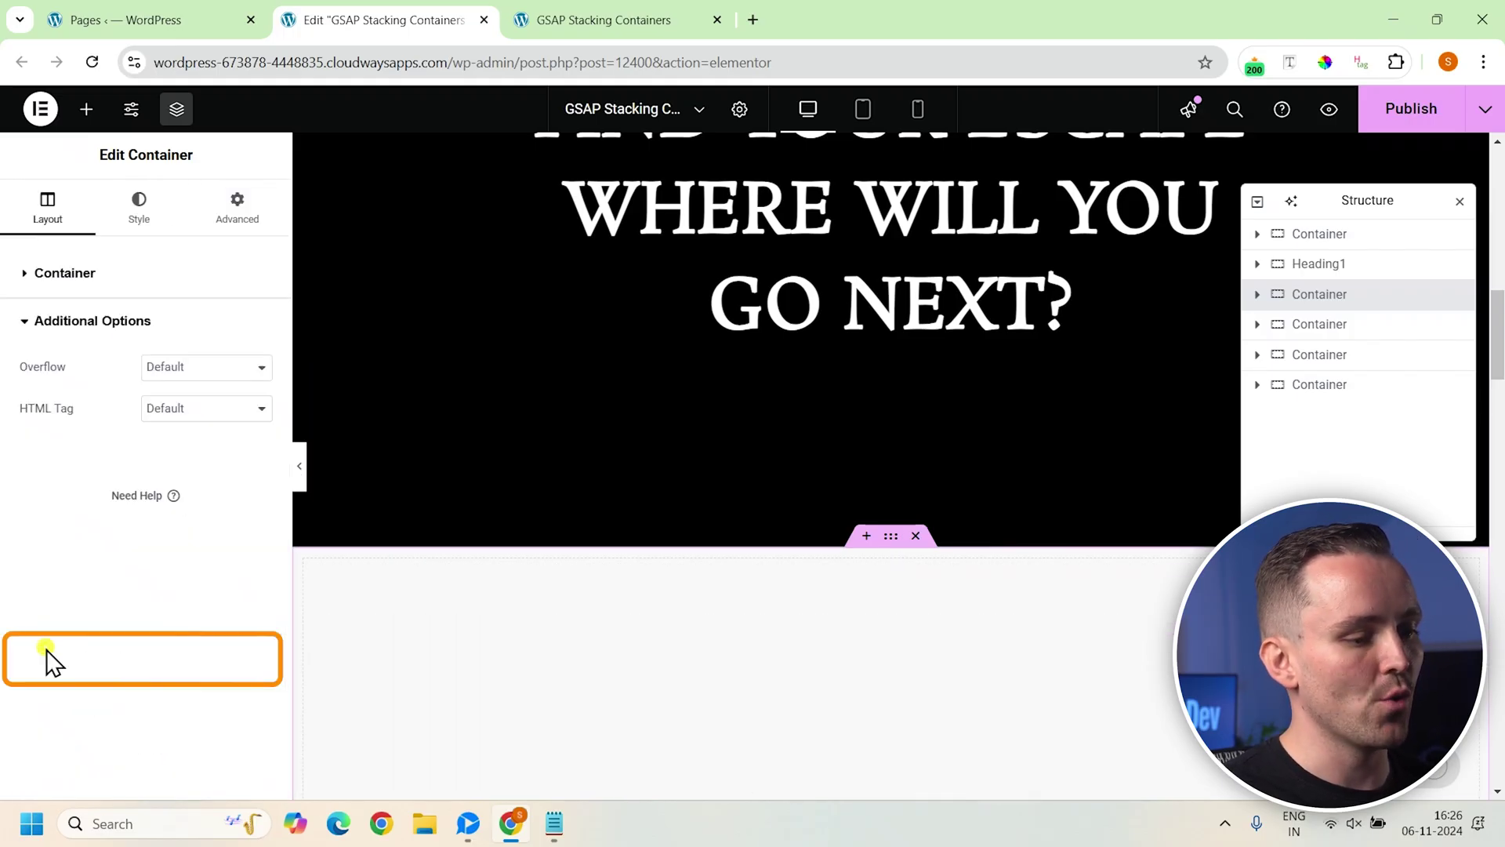
click(156, 381)
click(176, 410)
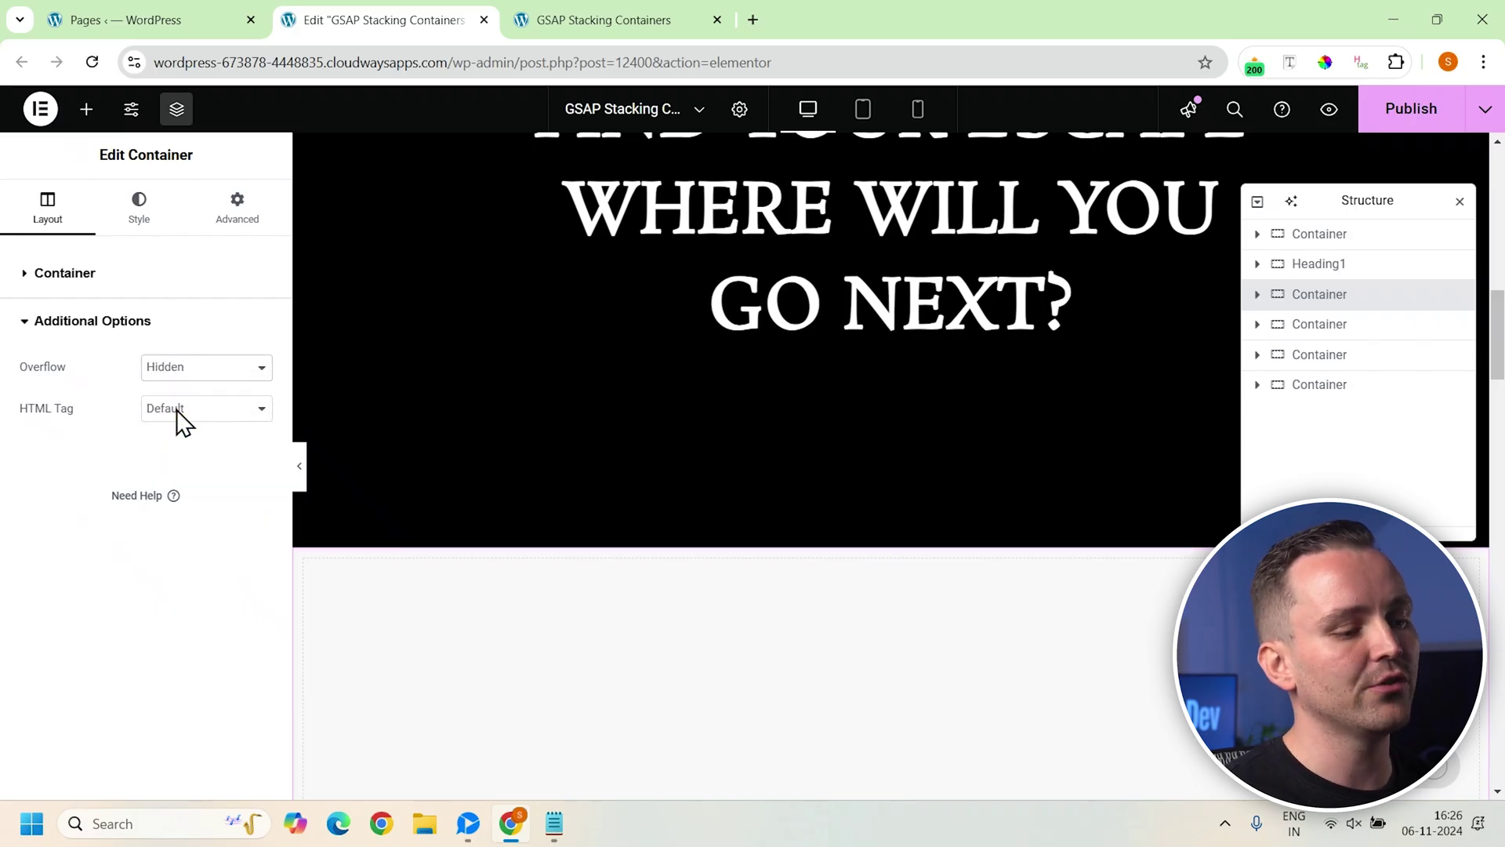
click(176, 409)
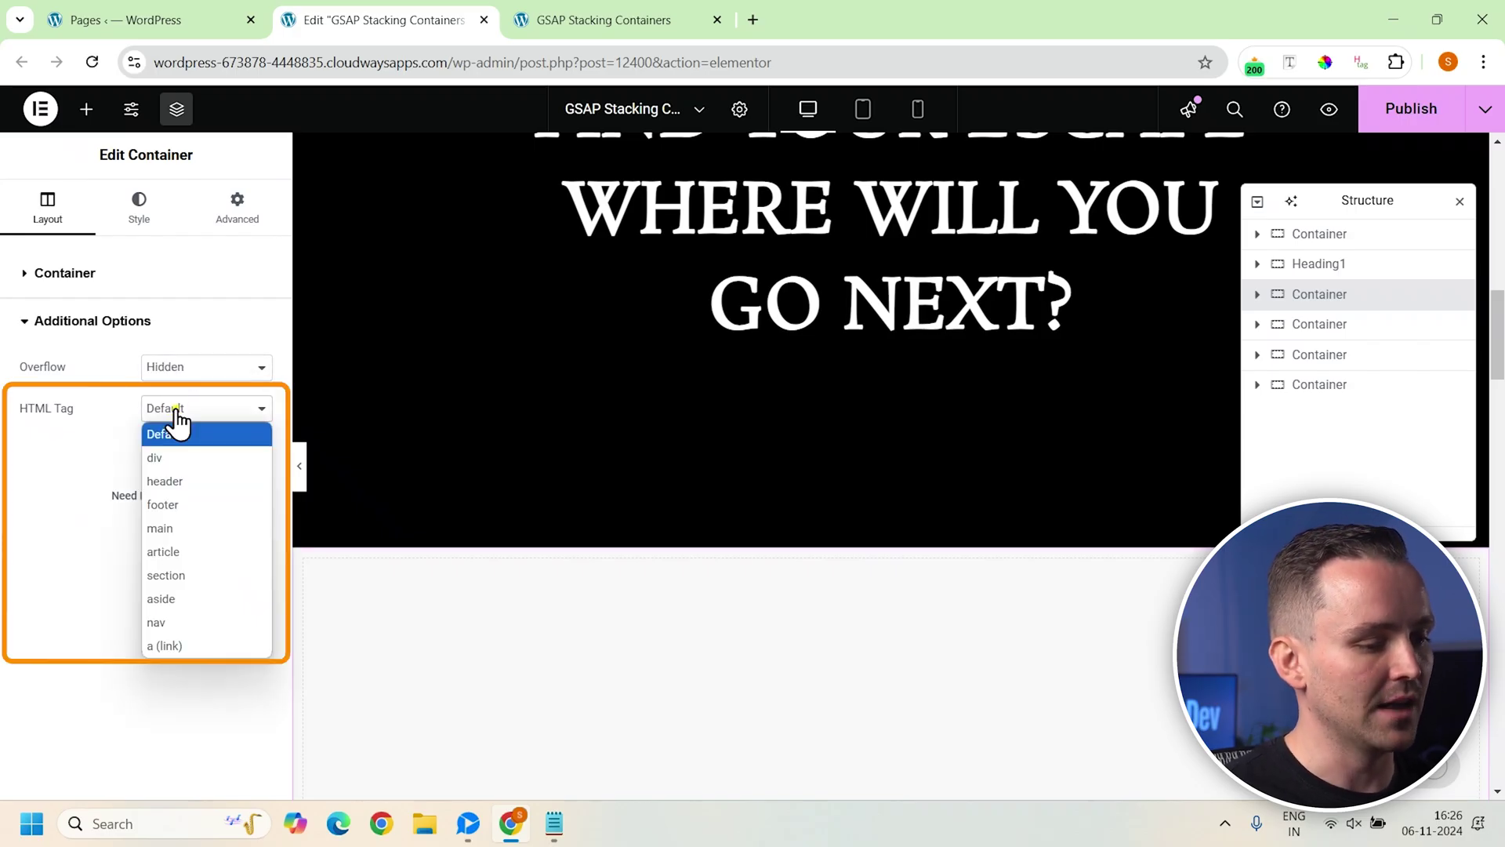
click(182, 570)
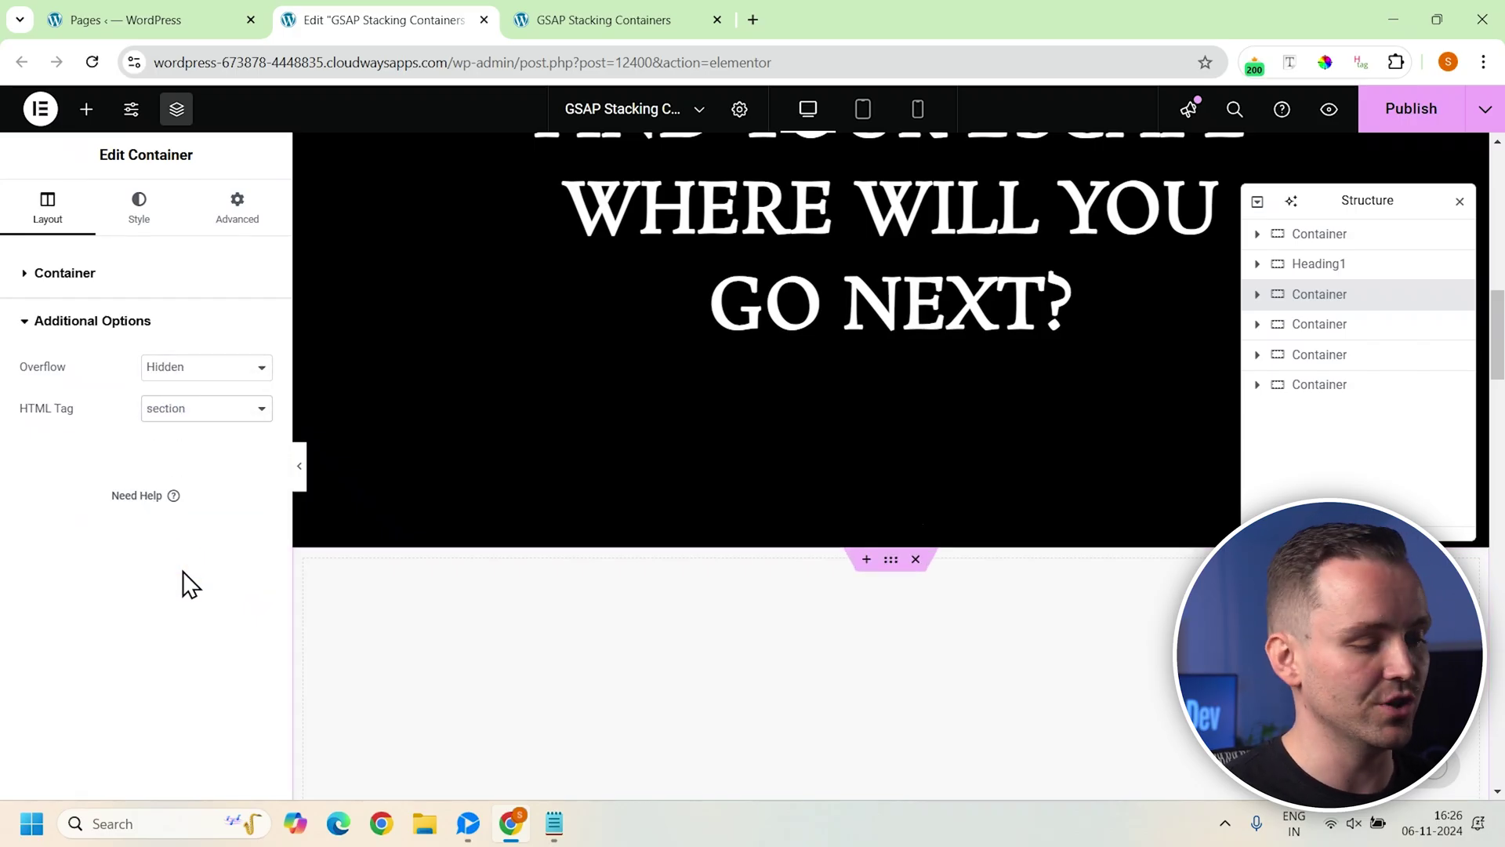
Give the container a classic black background.
click(139, 200)
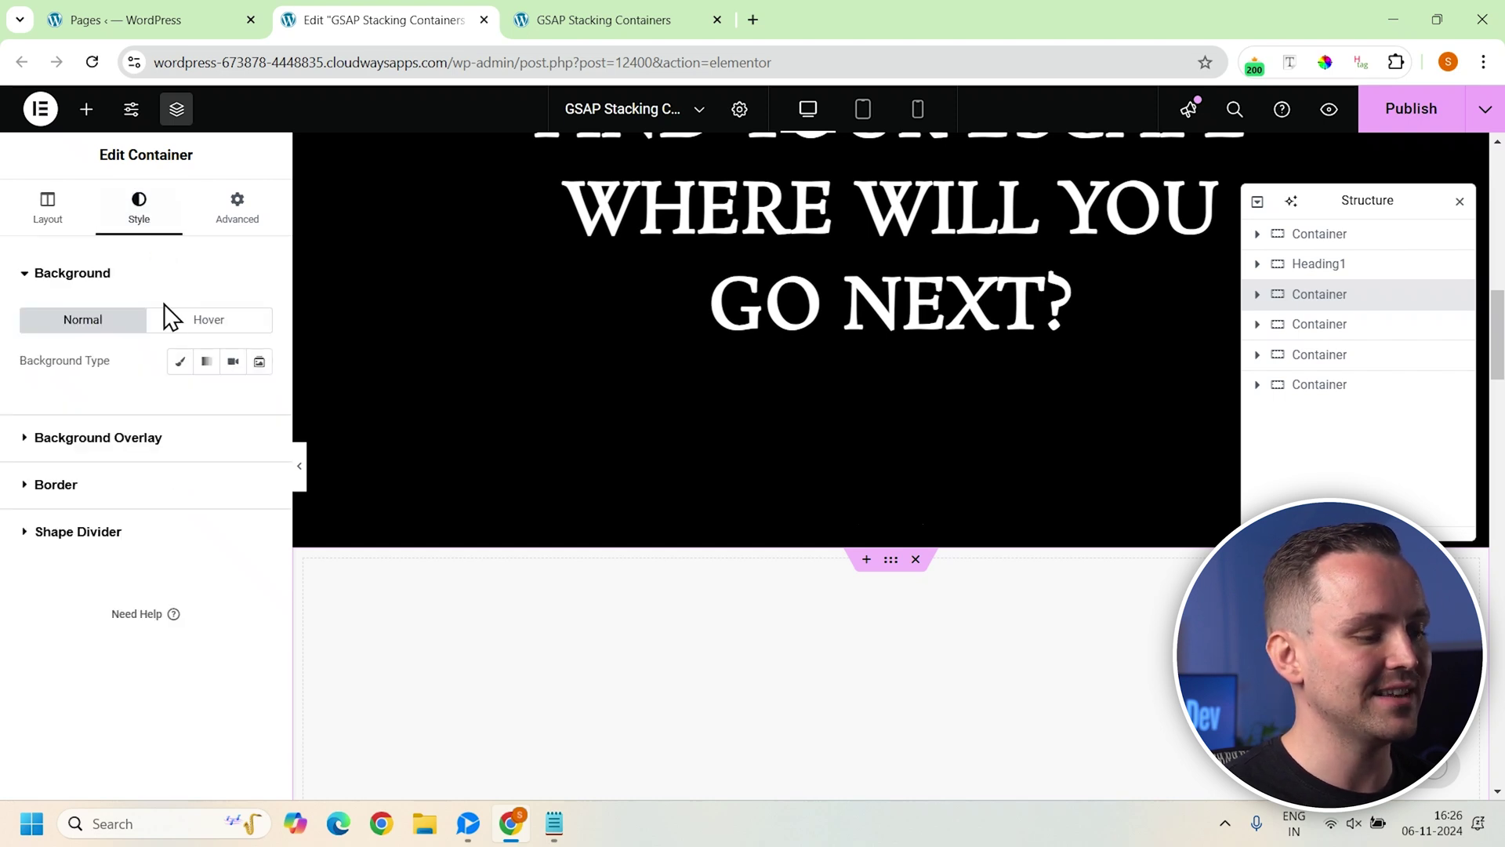
click(181, 362)
click(256, 413)
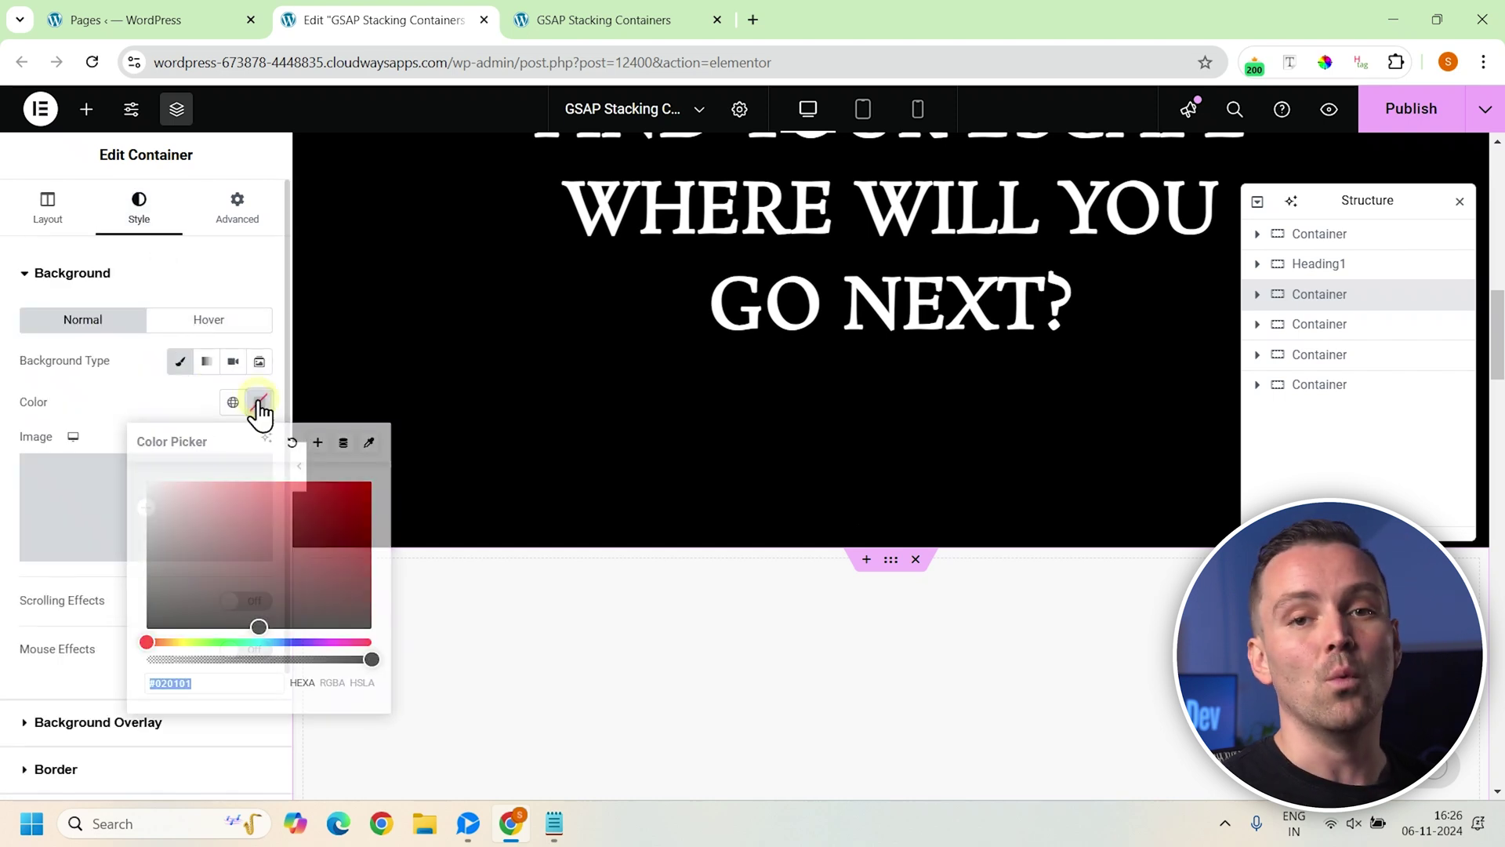
drag(156, 549, 145, 628)
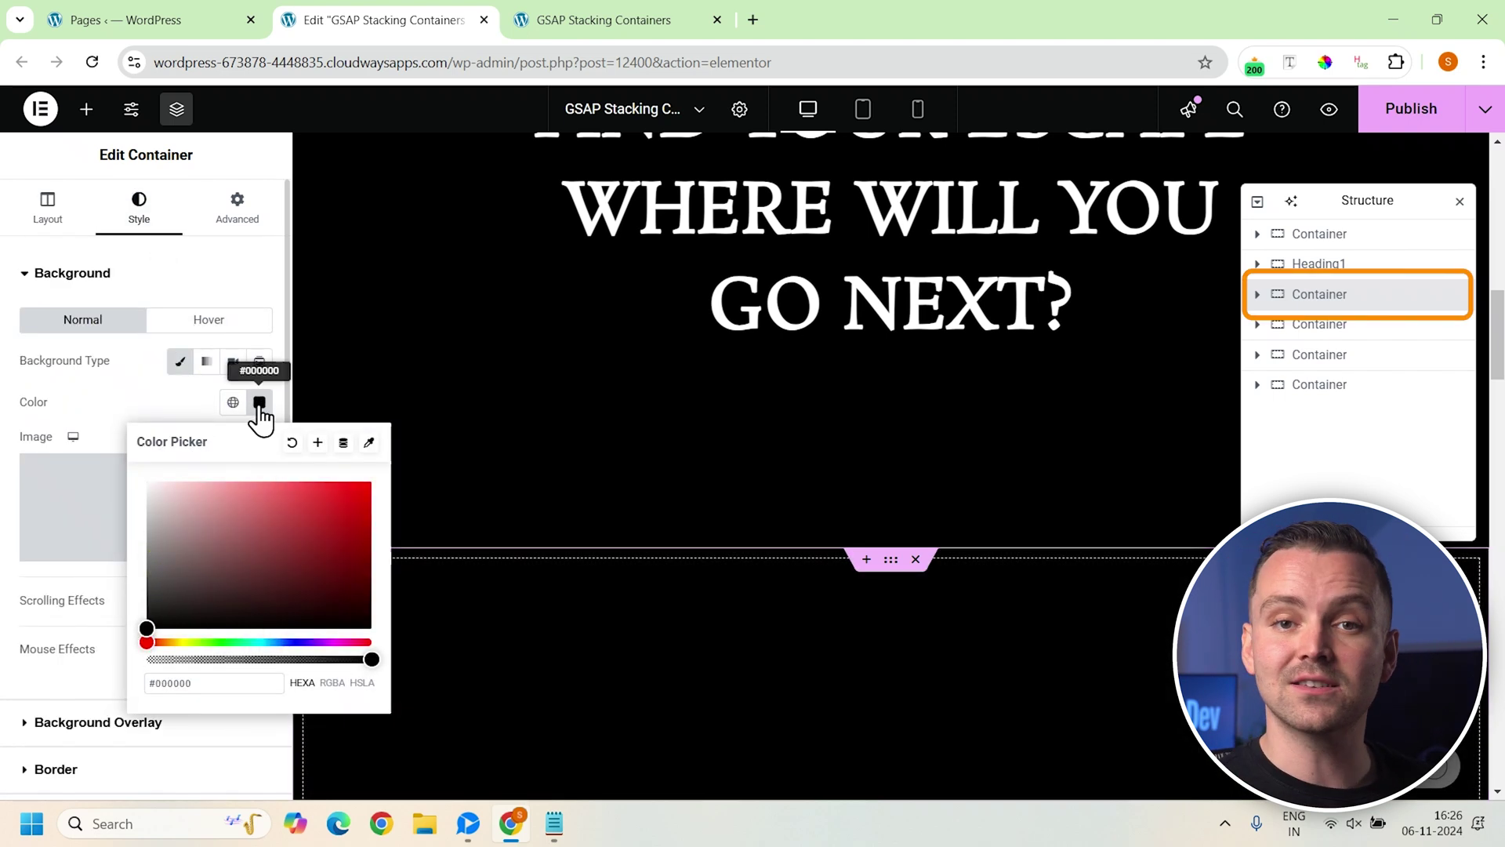
click(263, 406)
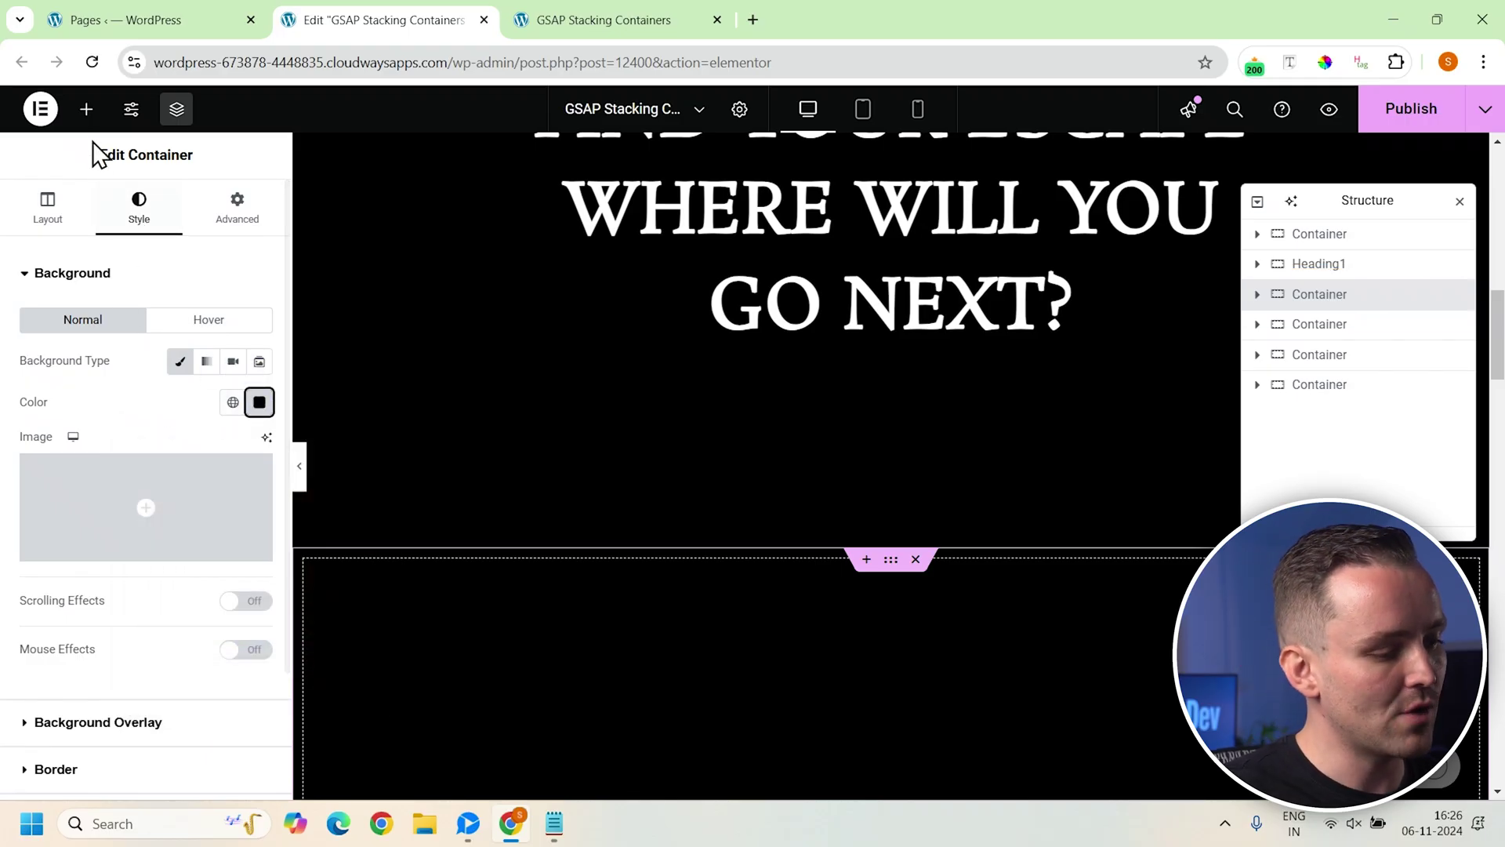
click(86, 115)
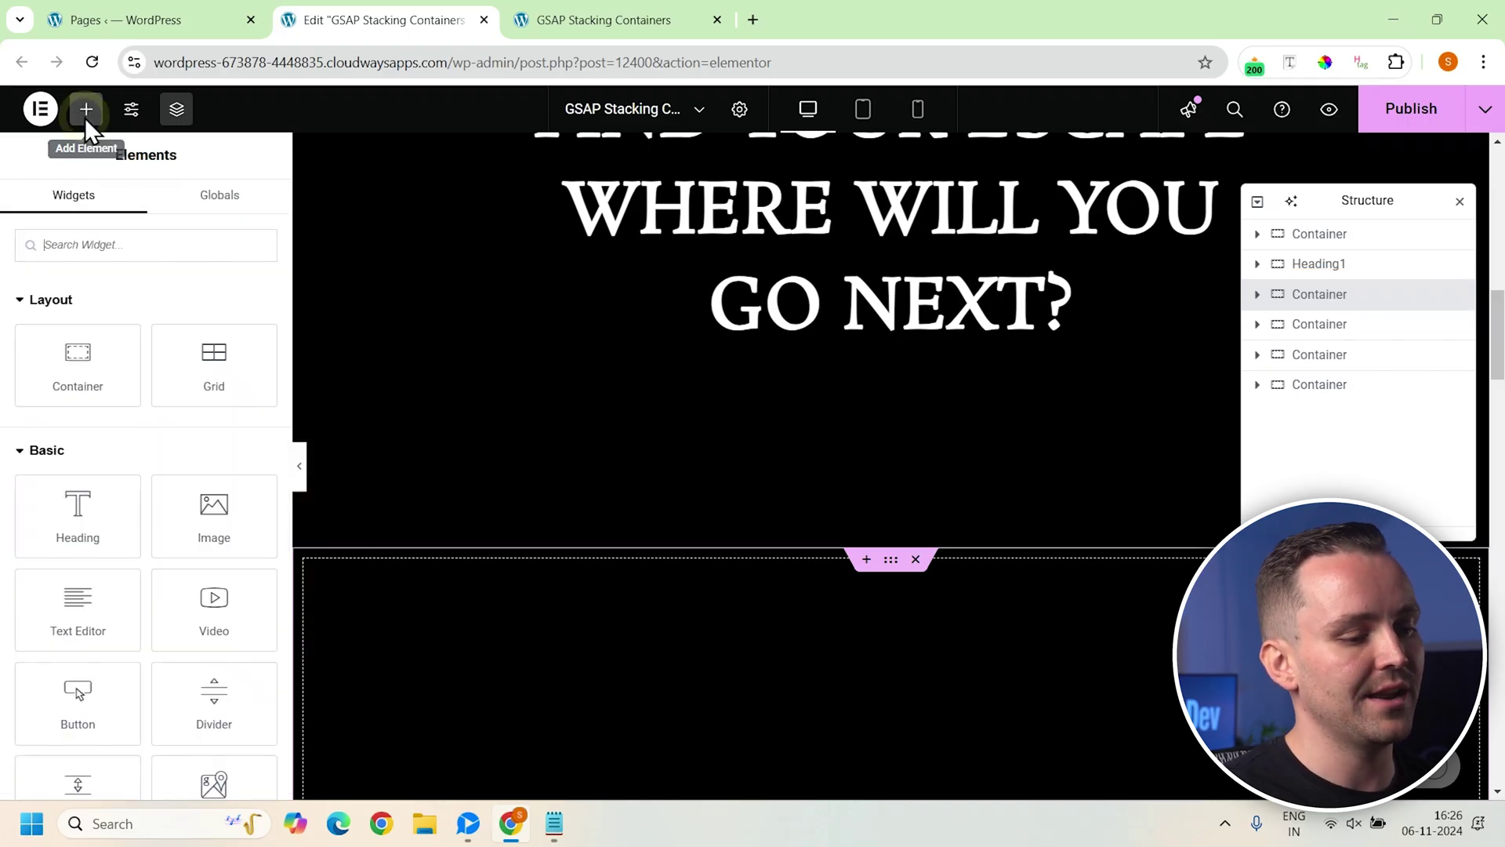
Nest a Full Width, 100 vh container in the black section with Overflow Hidden and section tag.
click(97, 370)
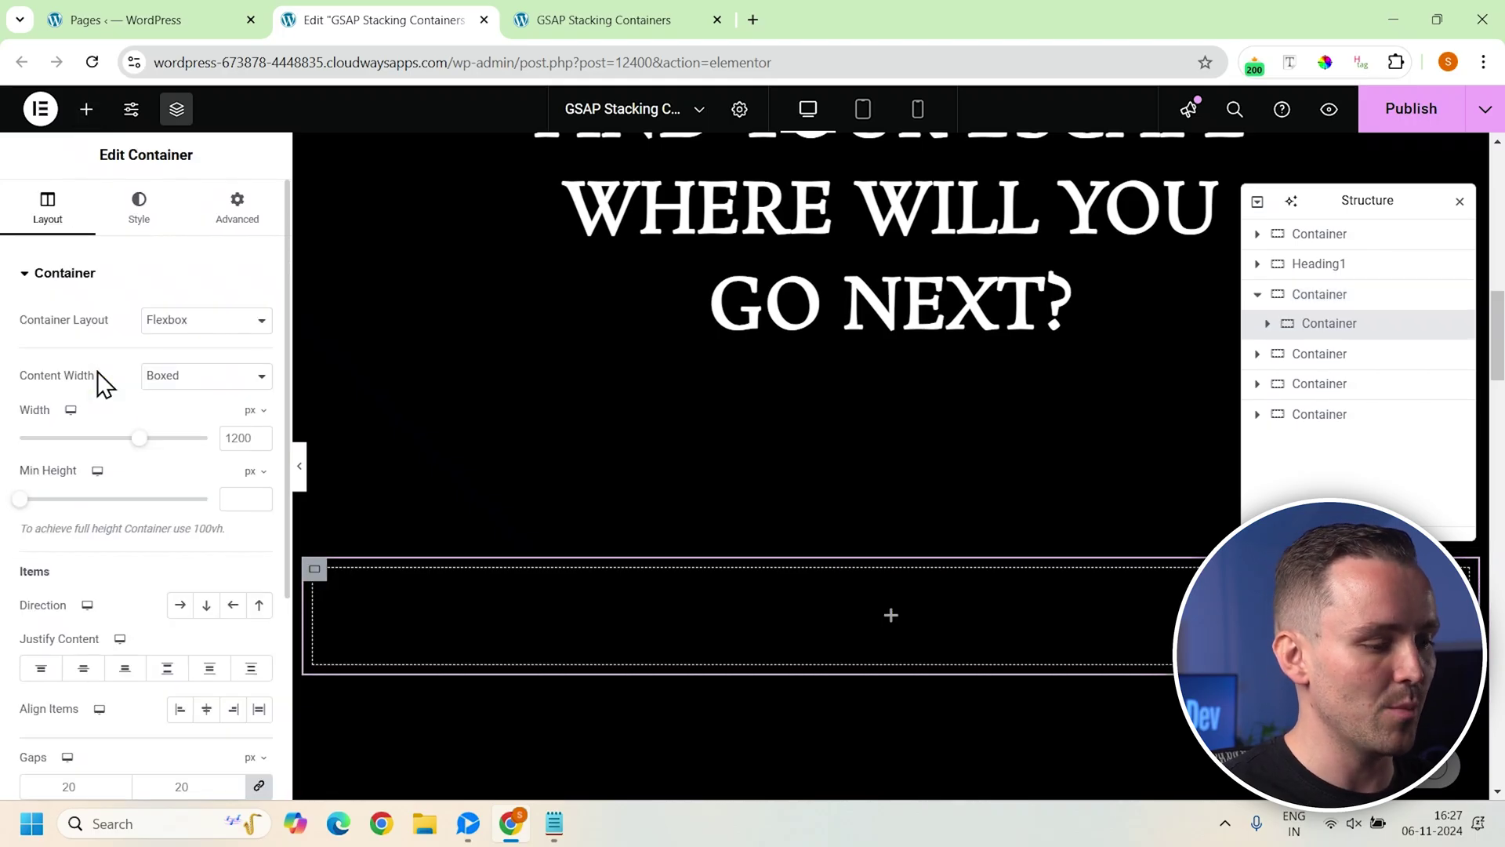
click(164, 375)
click(180, 423)
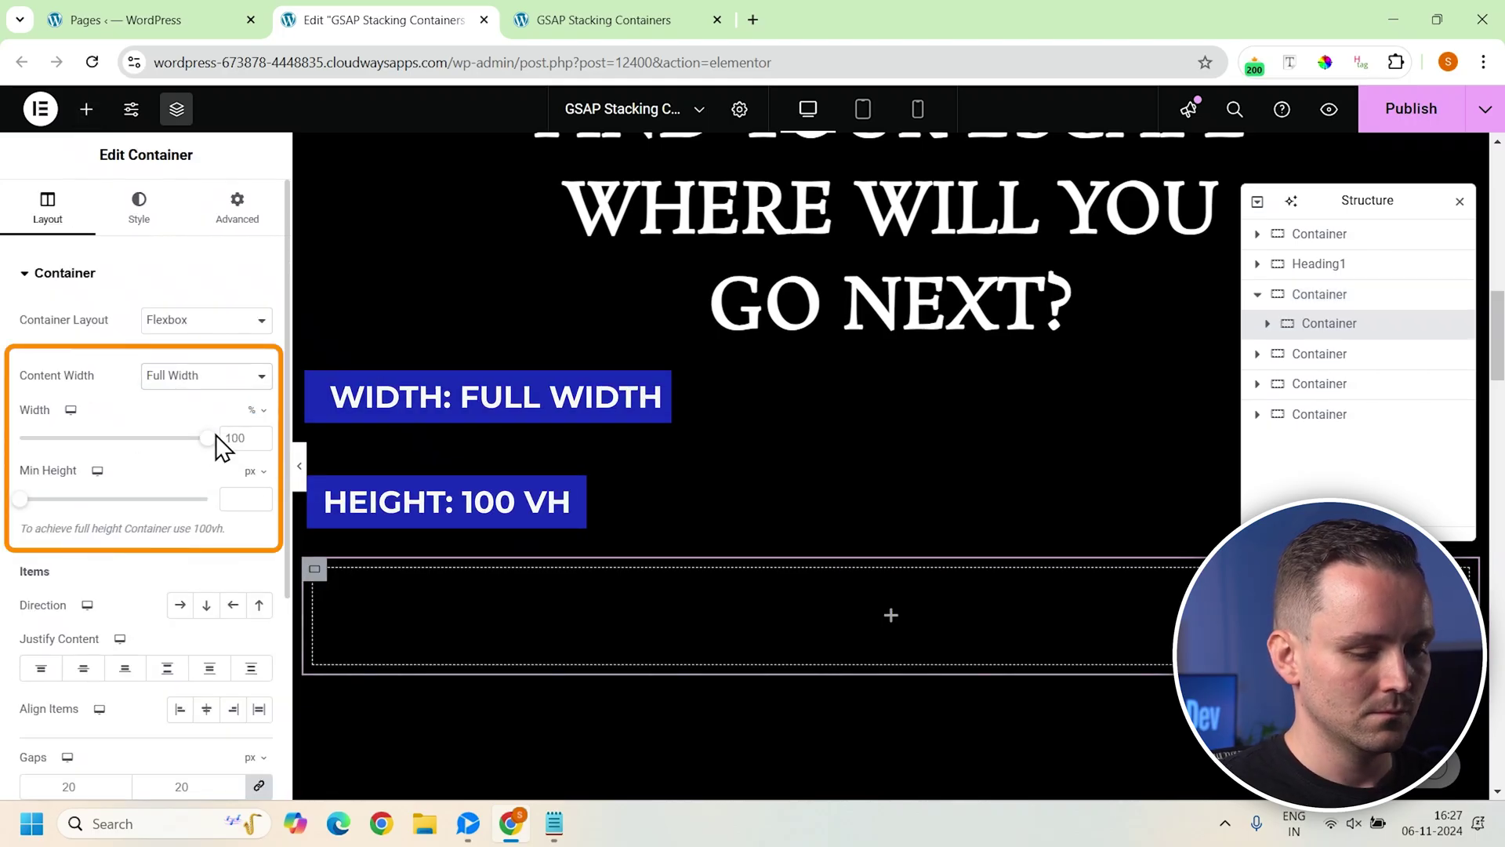
drag(20, 496, 219, 490)
scroll(192, 447, down, 4)
click(64, 664)
click(183, 368)
click(185, 412)
click(185, 411)
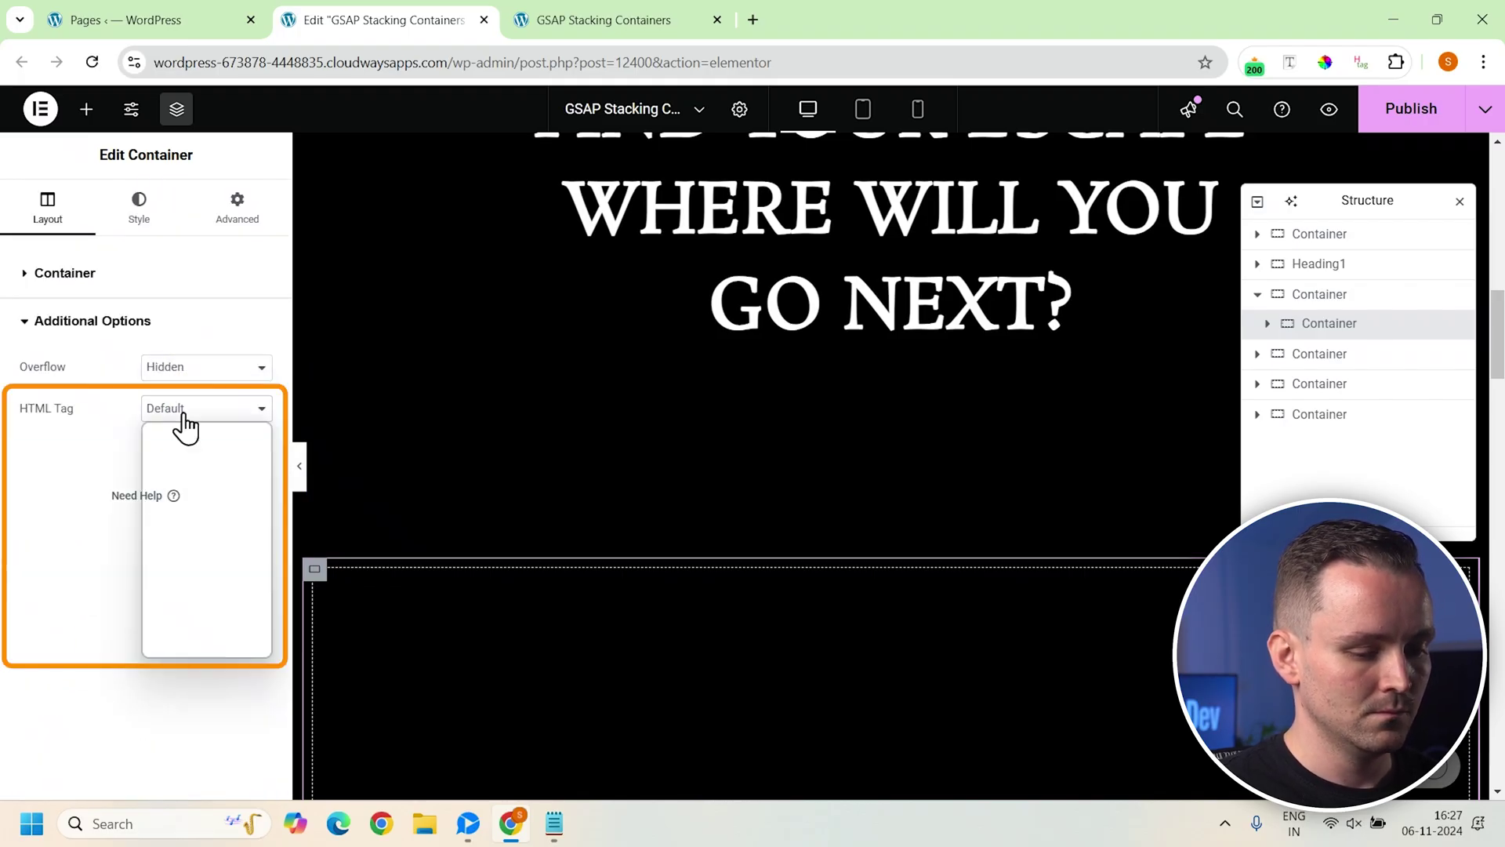
click(184, 575)
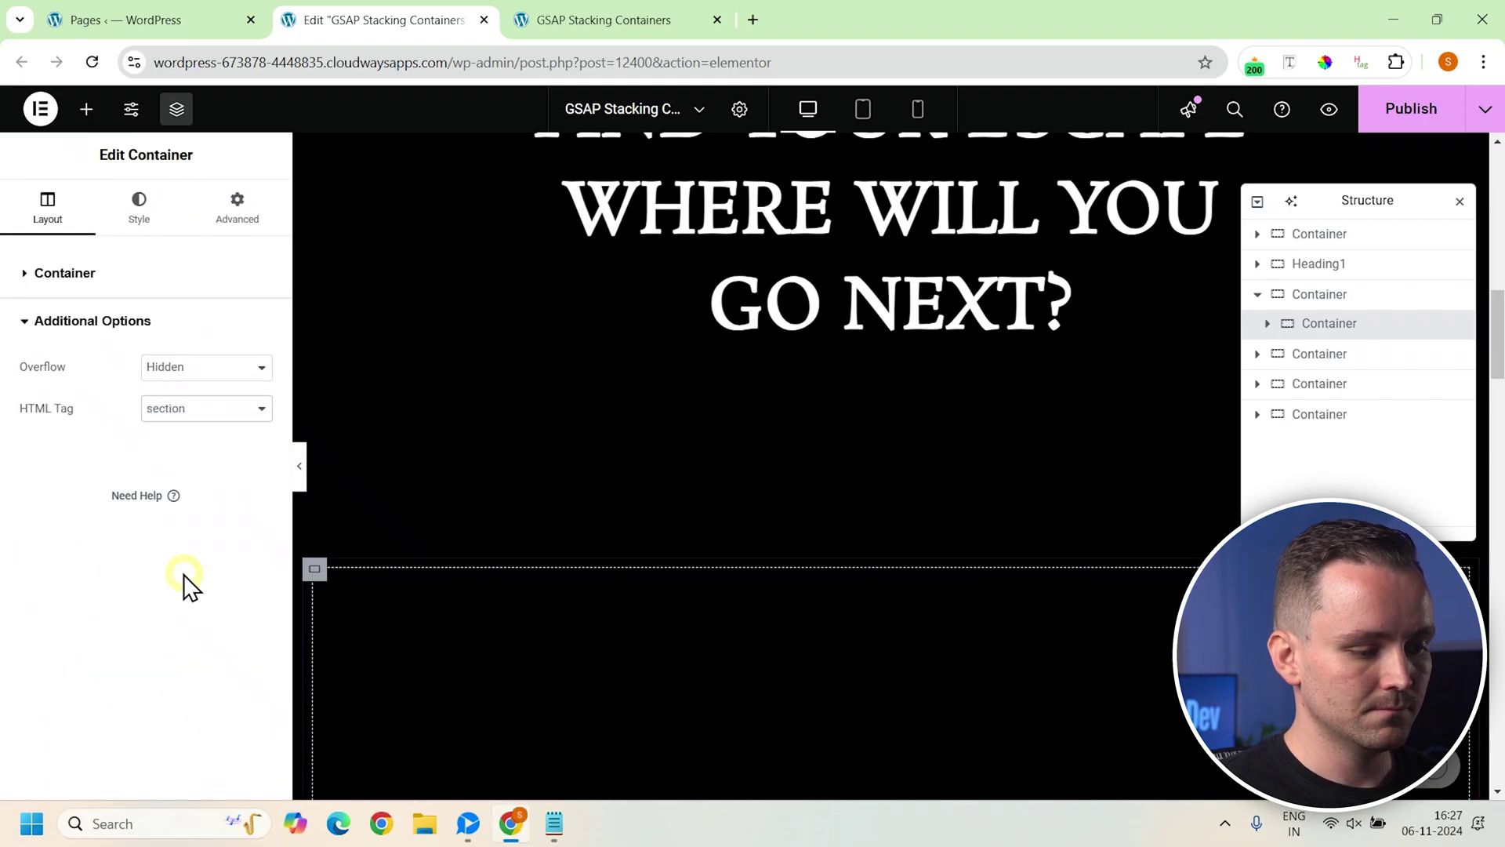
Paste 'card pinned' into the inner container's CSS Classes field.
click(235, 210)
scroll(121, 447, down, 4)
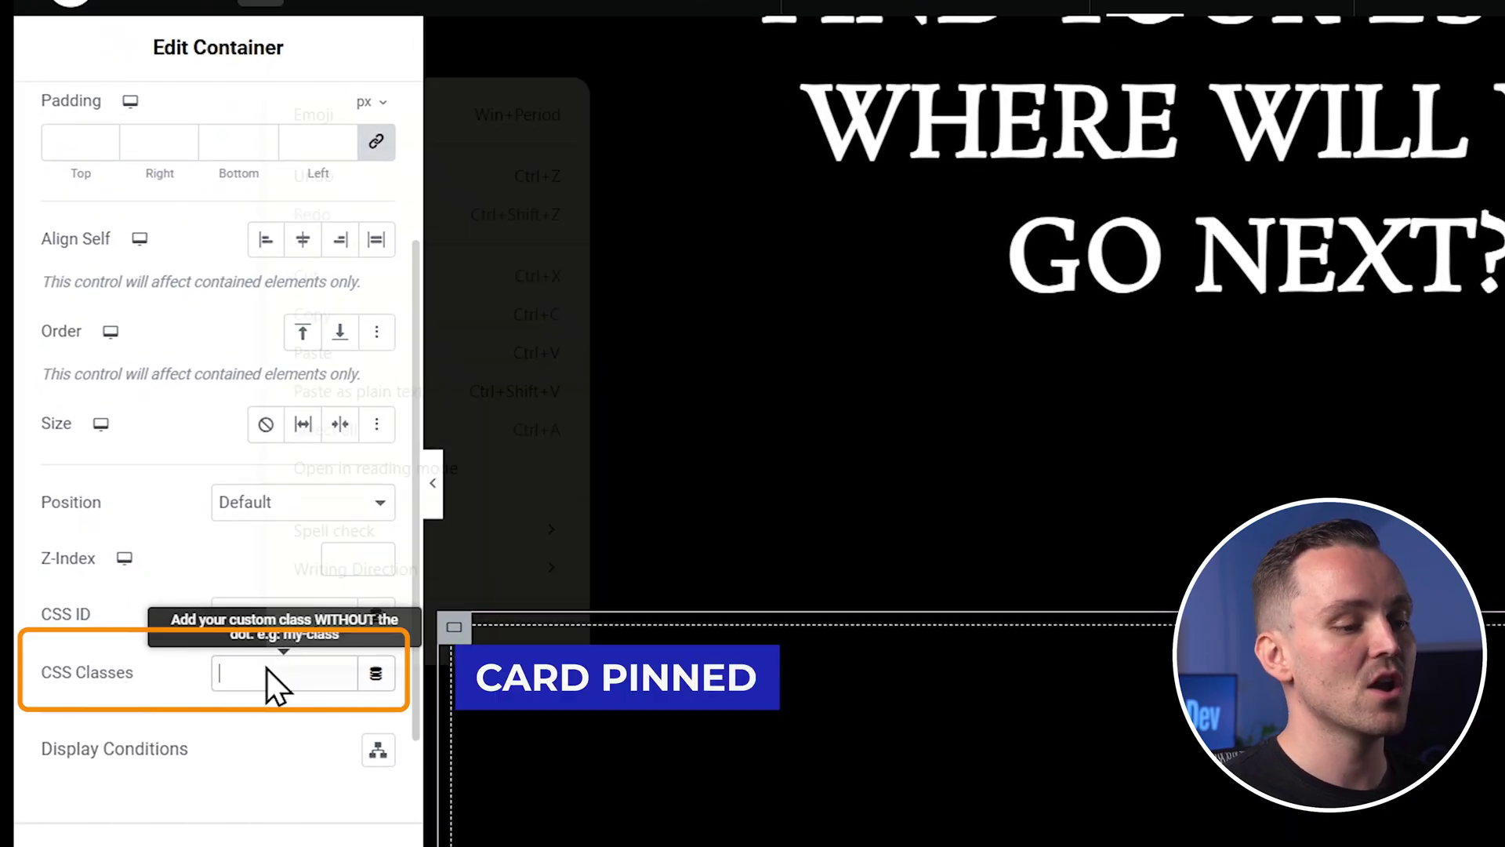
right_click(180, 600)
click(354, 362)
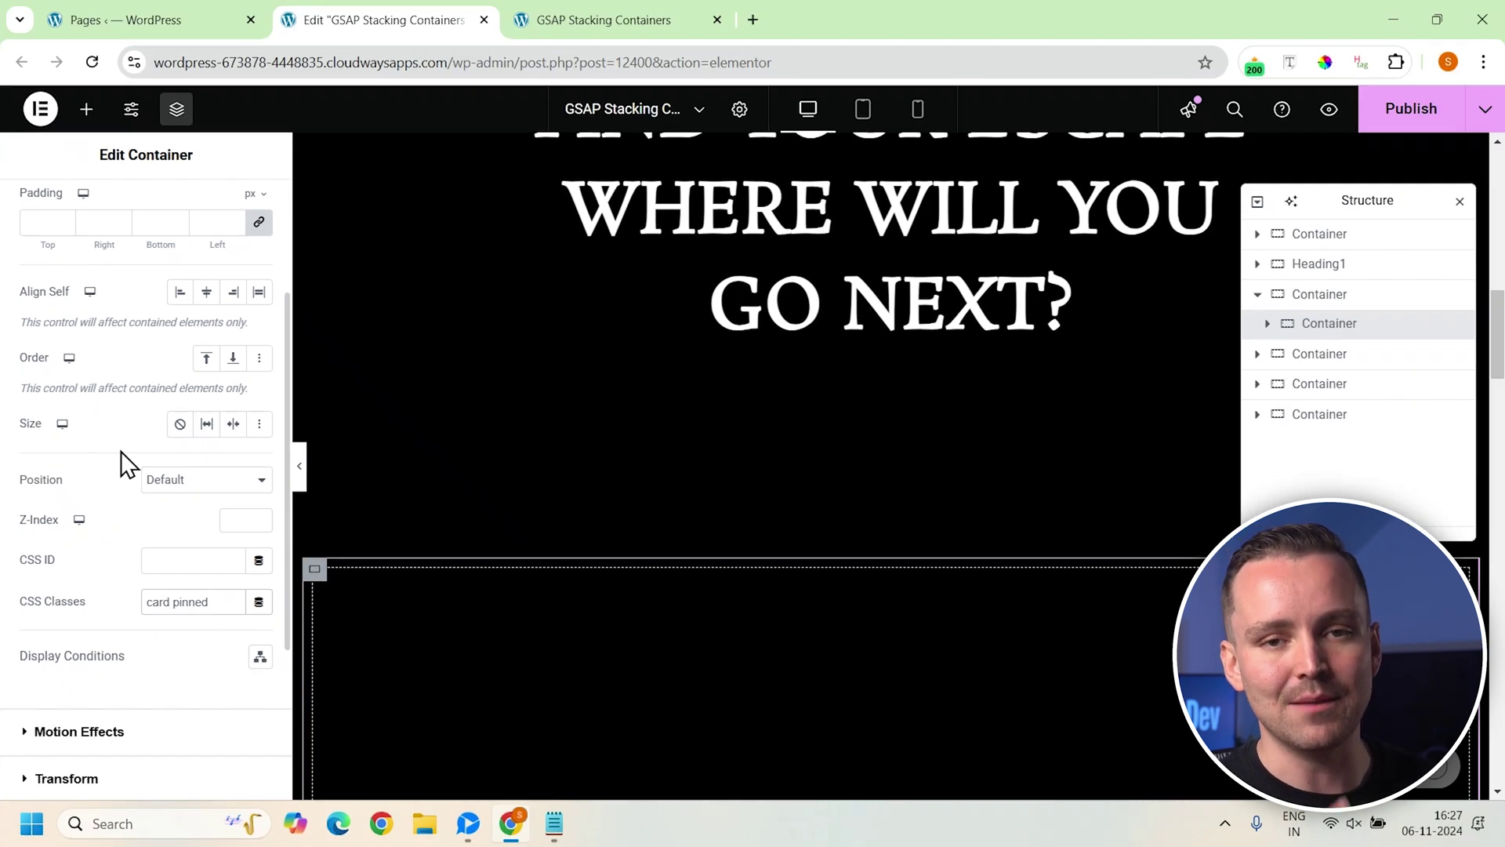
Add a container with an Image inside the card, class it 'img', and rename the outer container Slides.
click(88, 108)
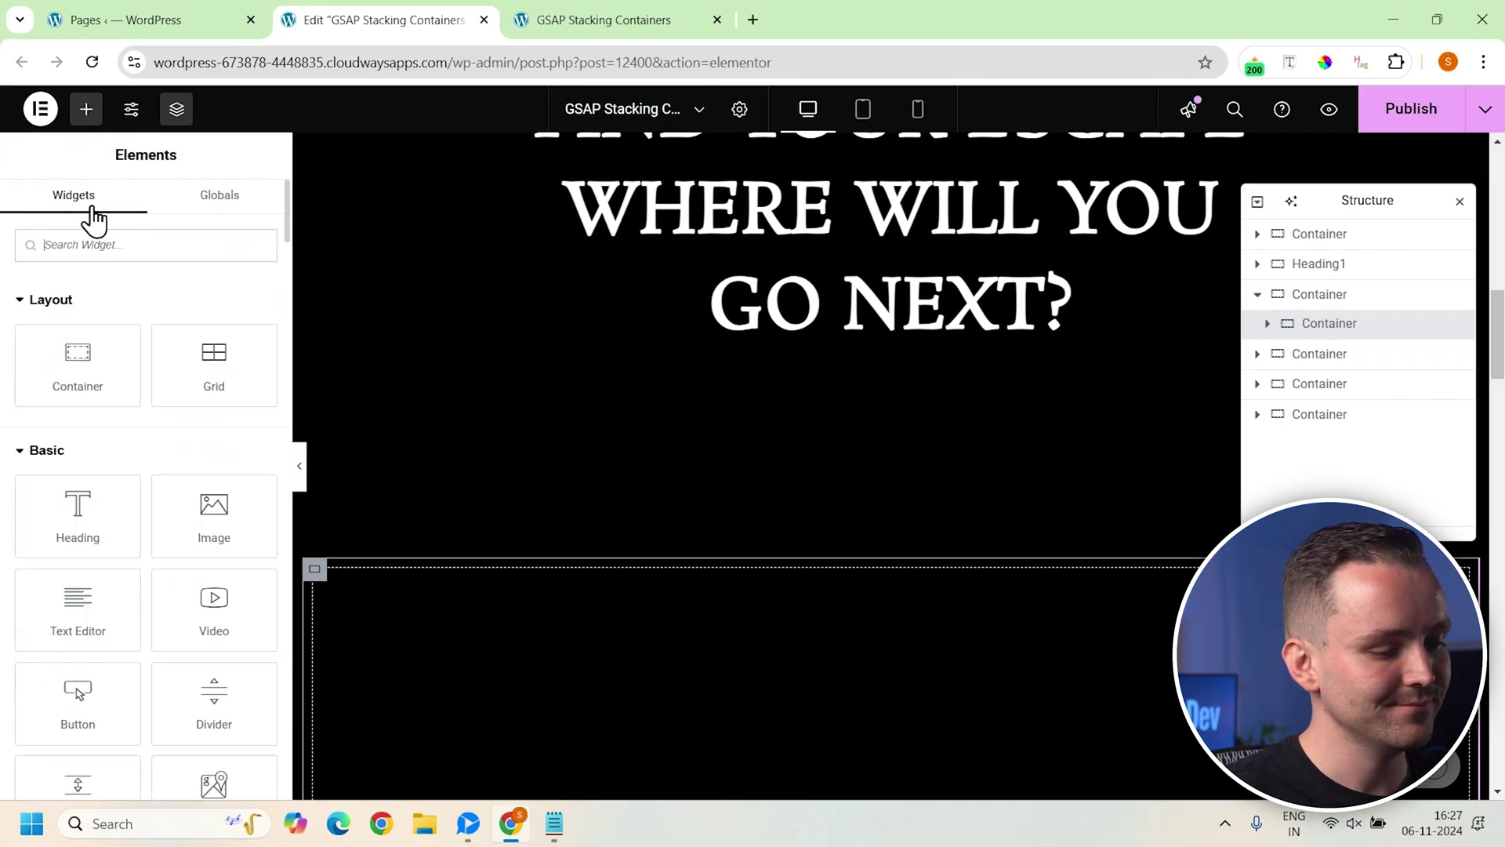
click(103, 349)
click(86, 109)
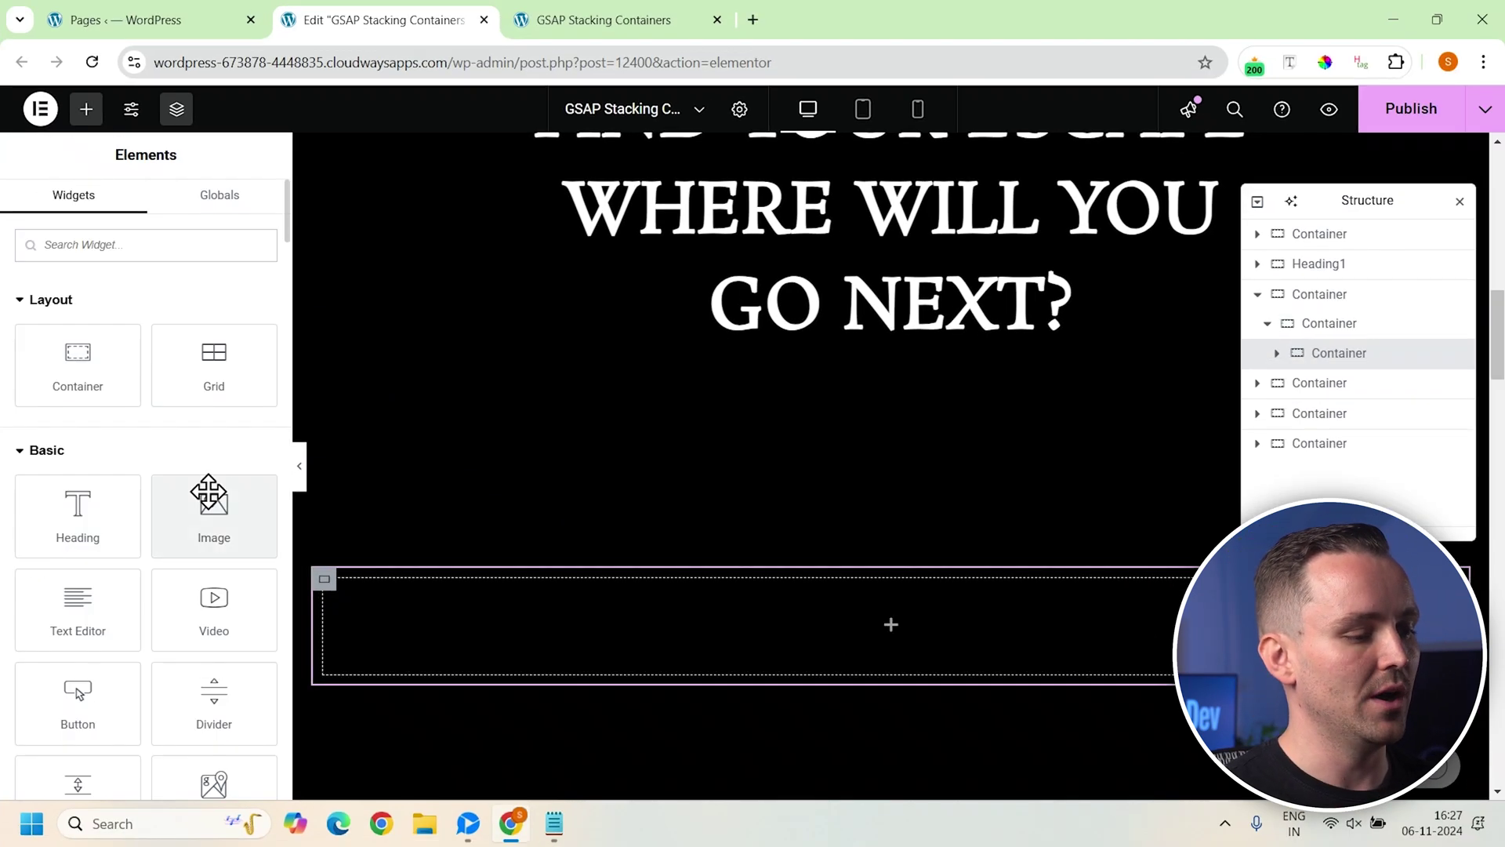
click(209, 498)
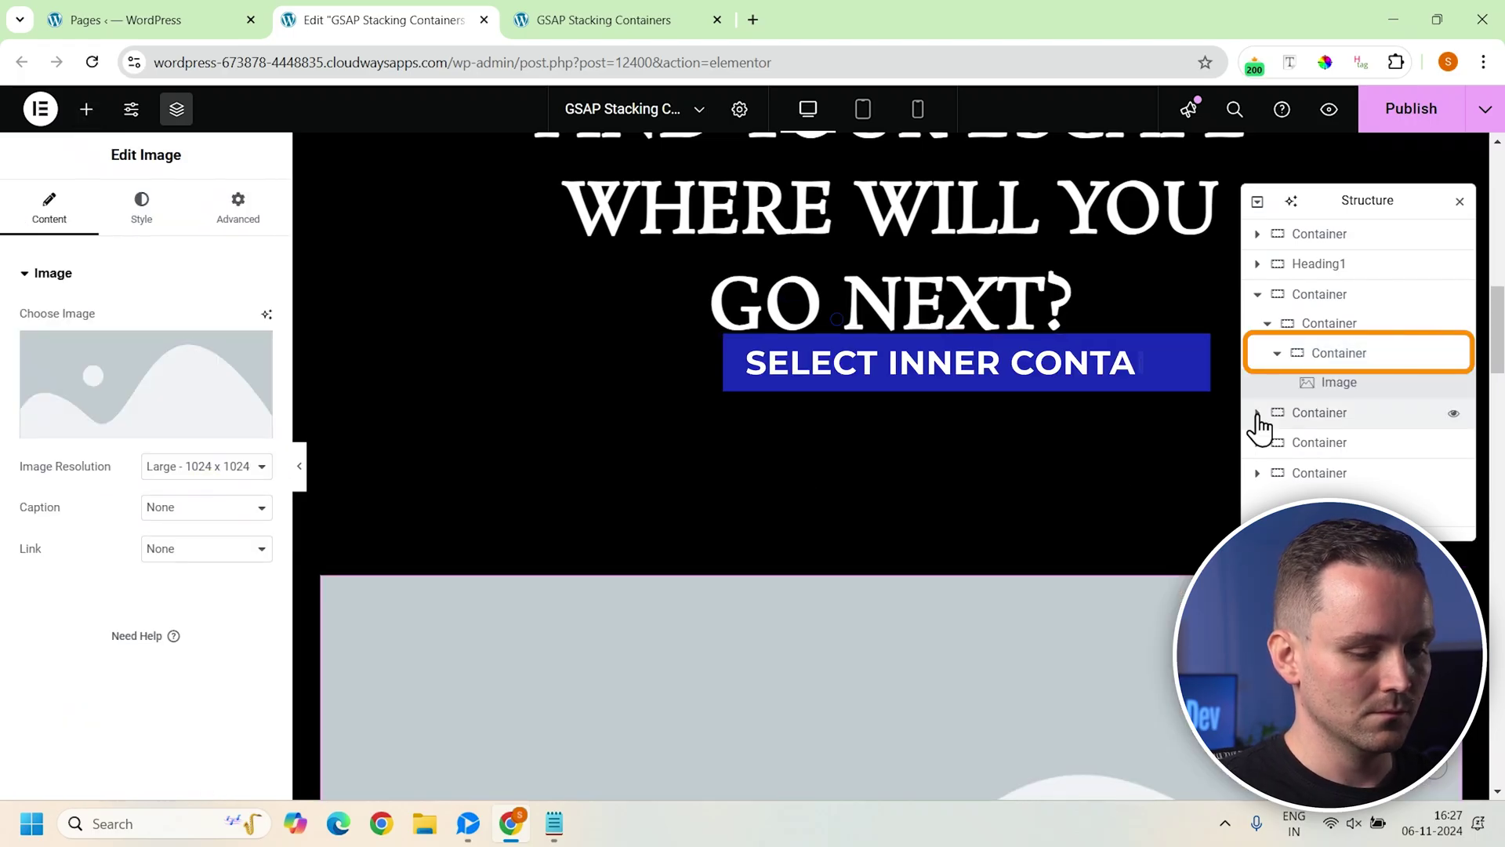
click(1324, 358)
click(237, 208)
scroll(201, 527, down, 4)
click(188, 605)
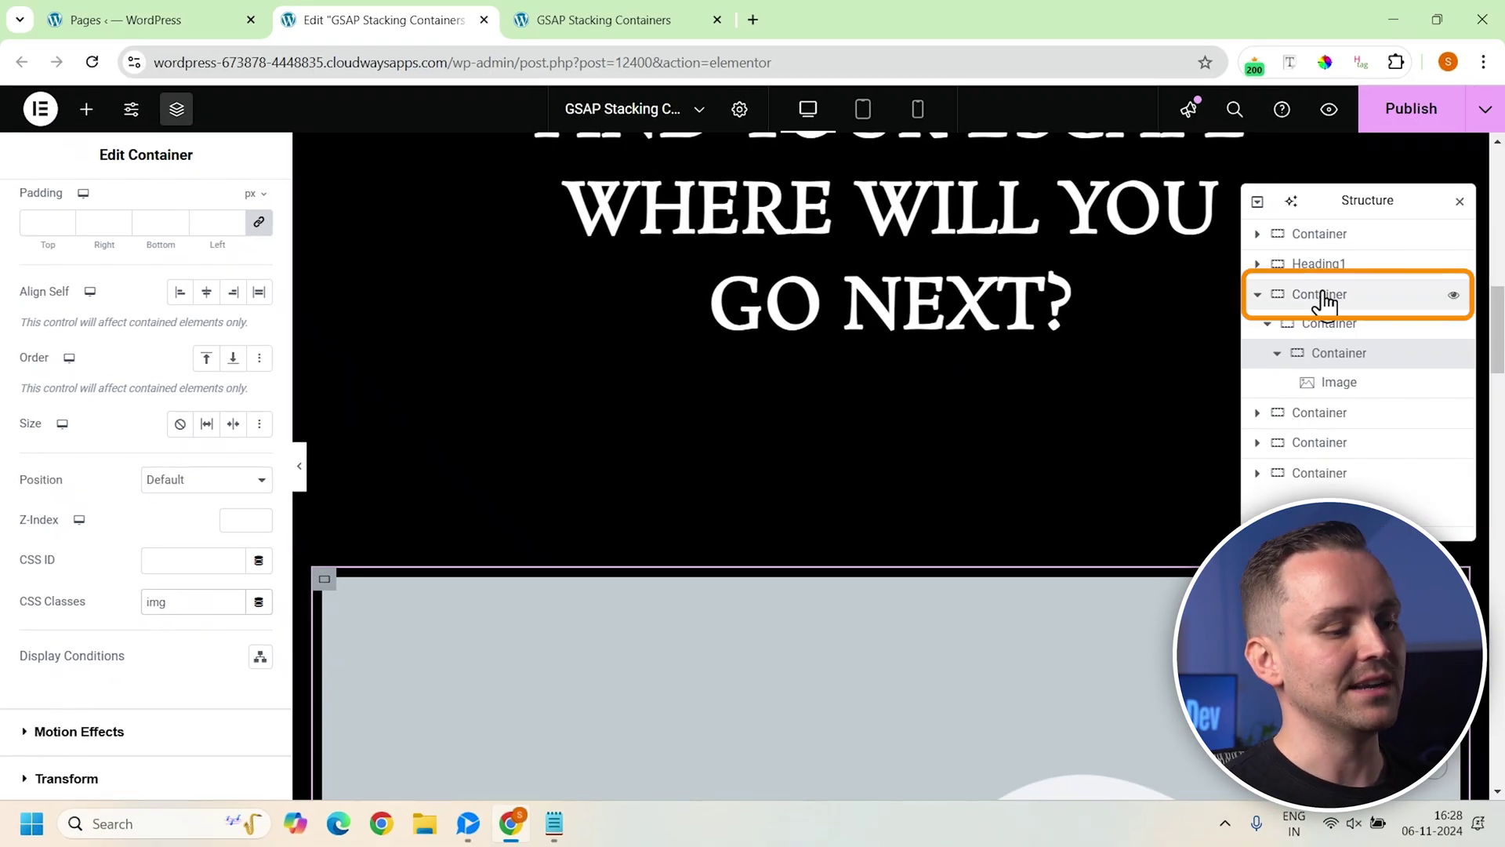
double_click(1321, 295)
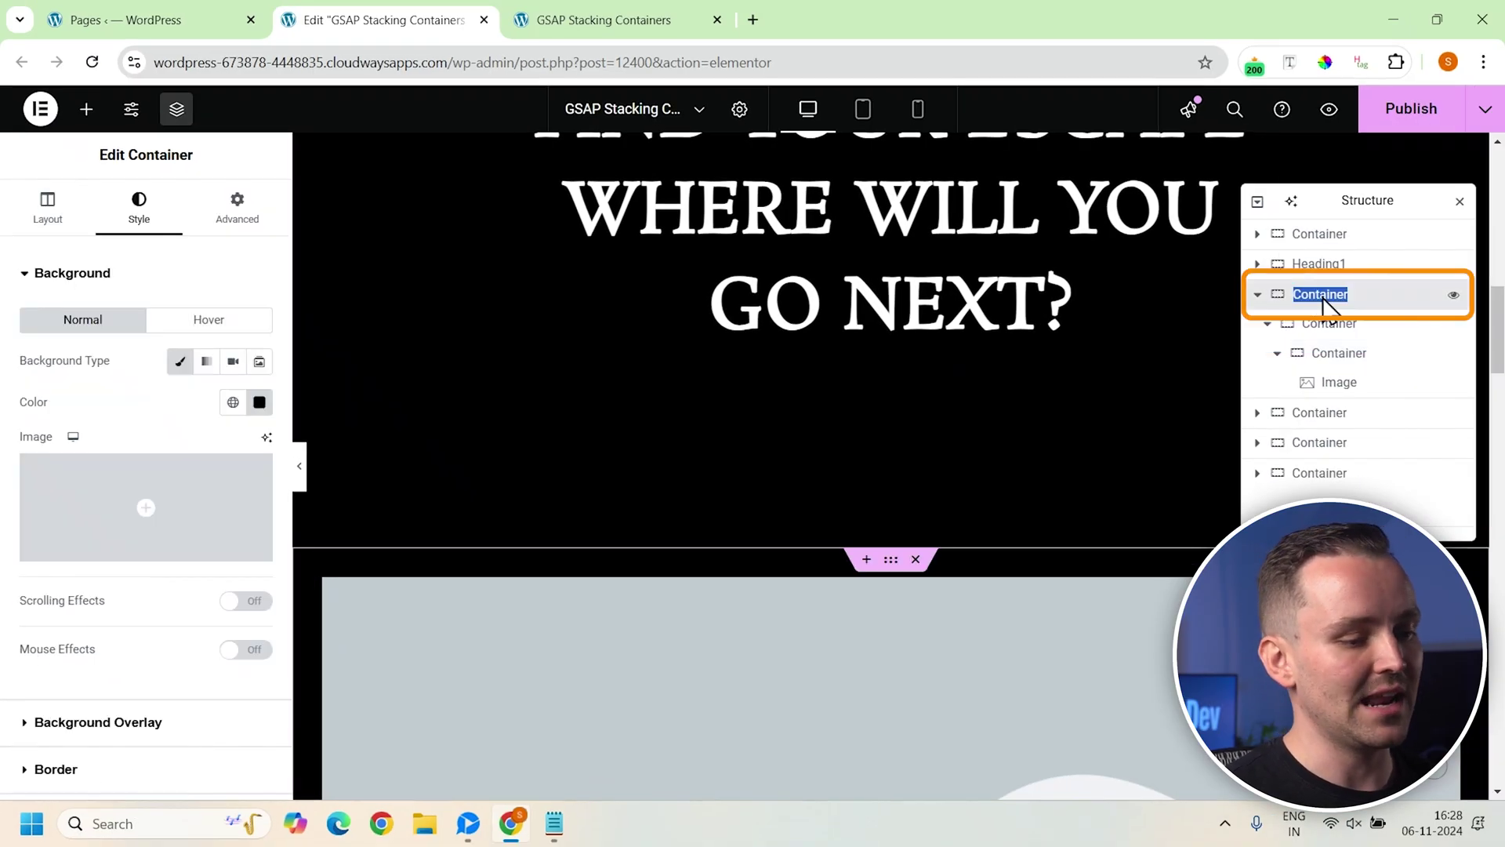
Set the image to JAPAN.jpg at 100% width and height with Object Fit Cover.
click(1338, 382)
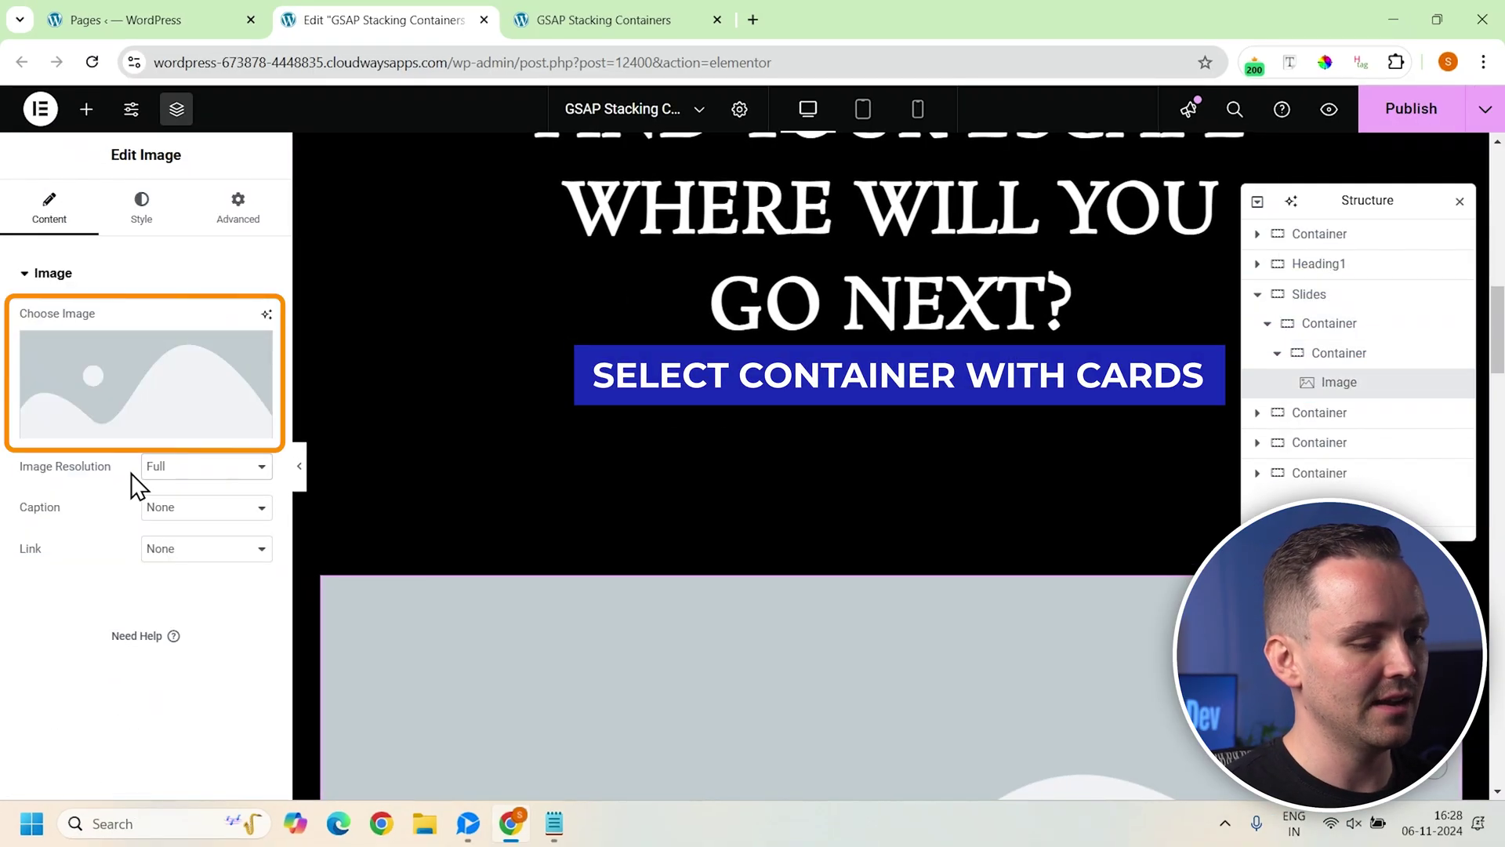
click(135, 427)
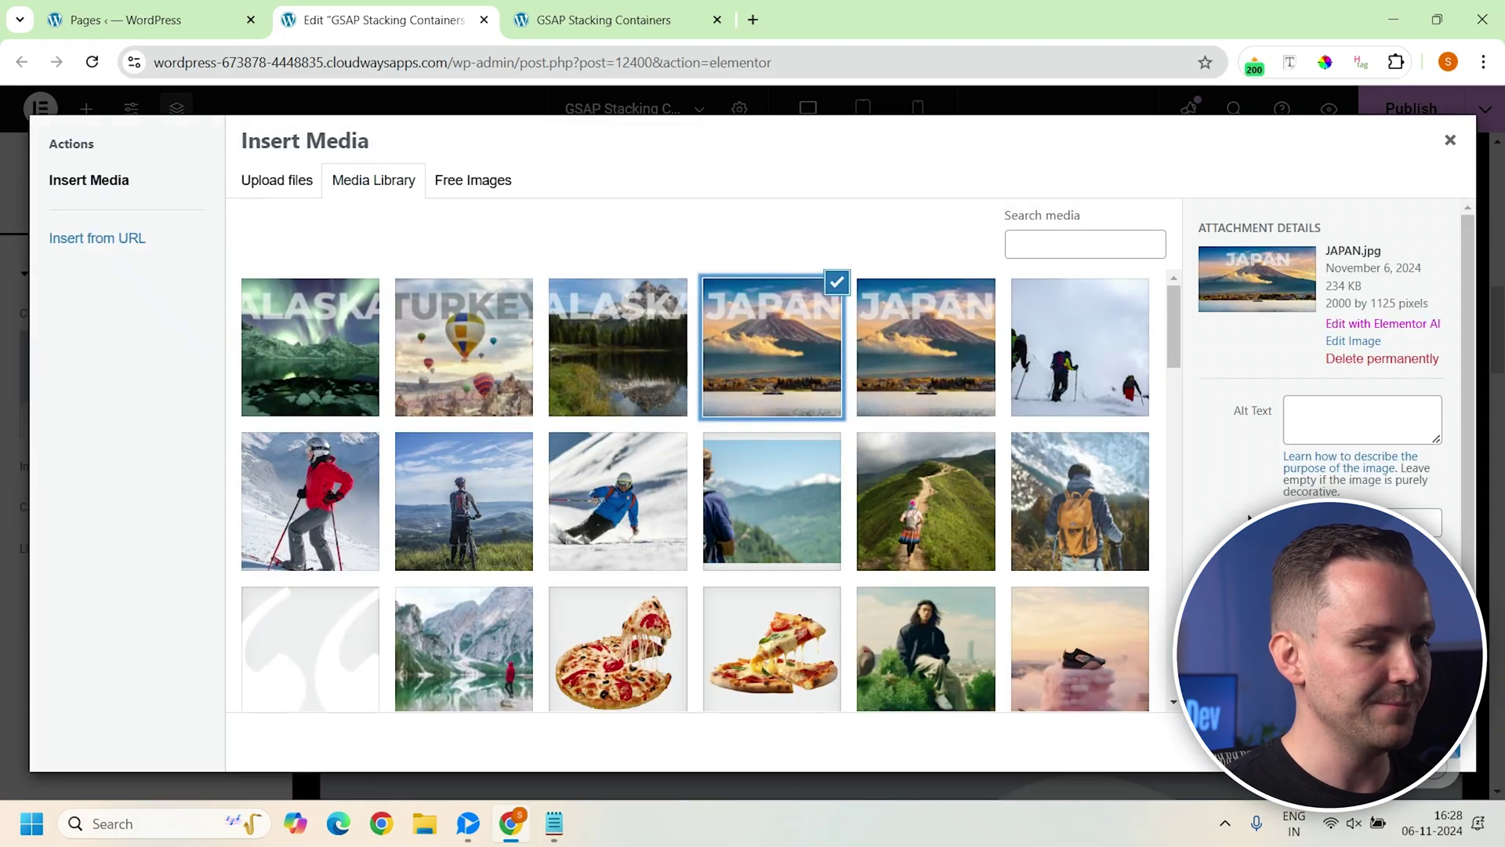
click(141, 205)
drag(23, 383, 210, 383)
drag(20, 504, 177, 504)
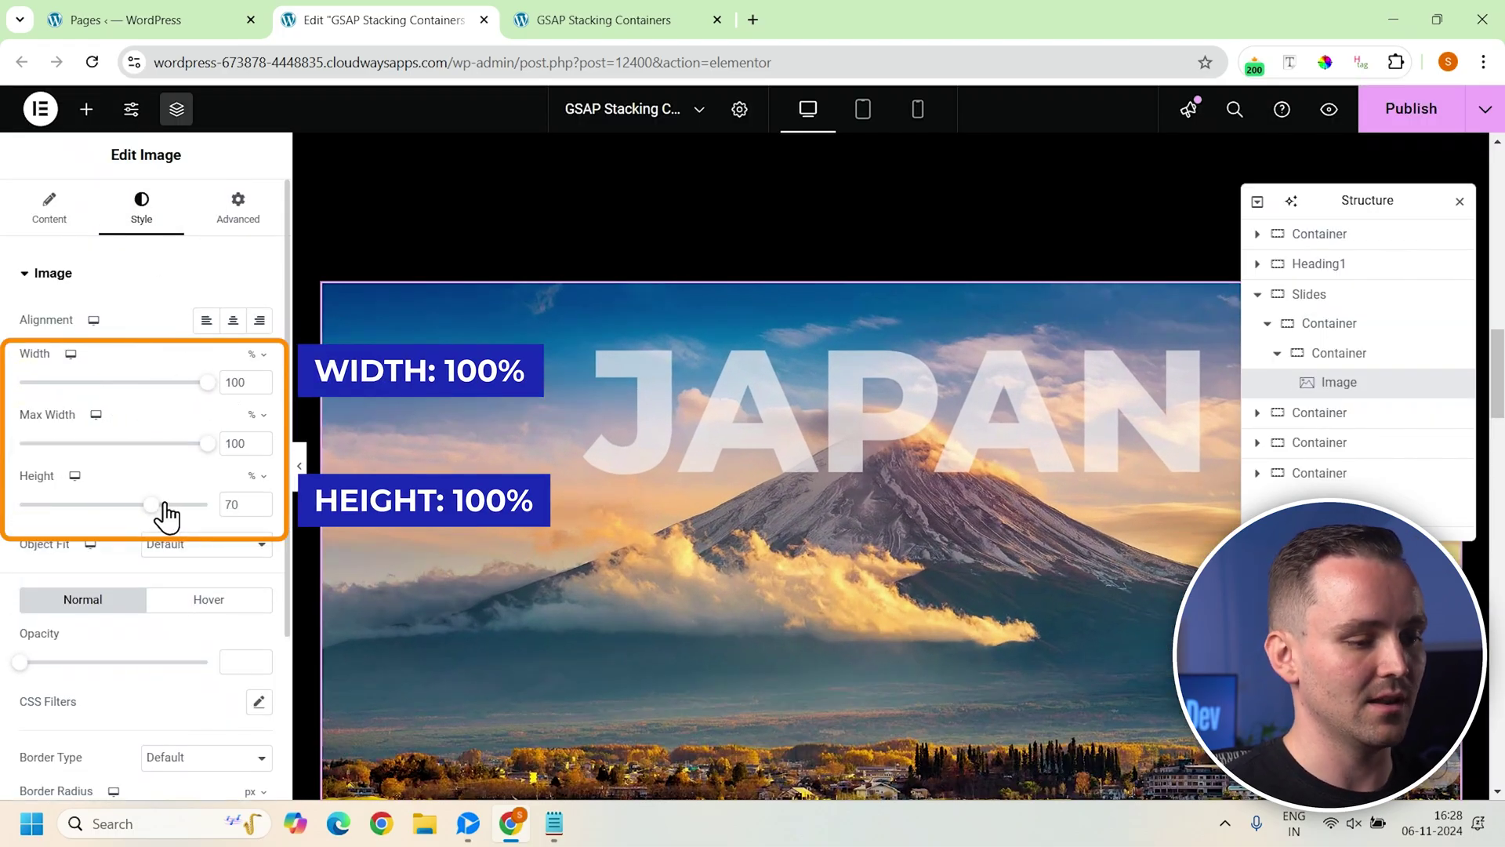
click(219, 545)
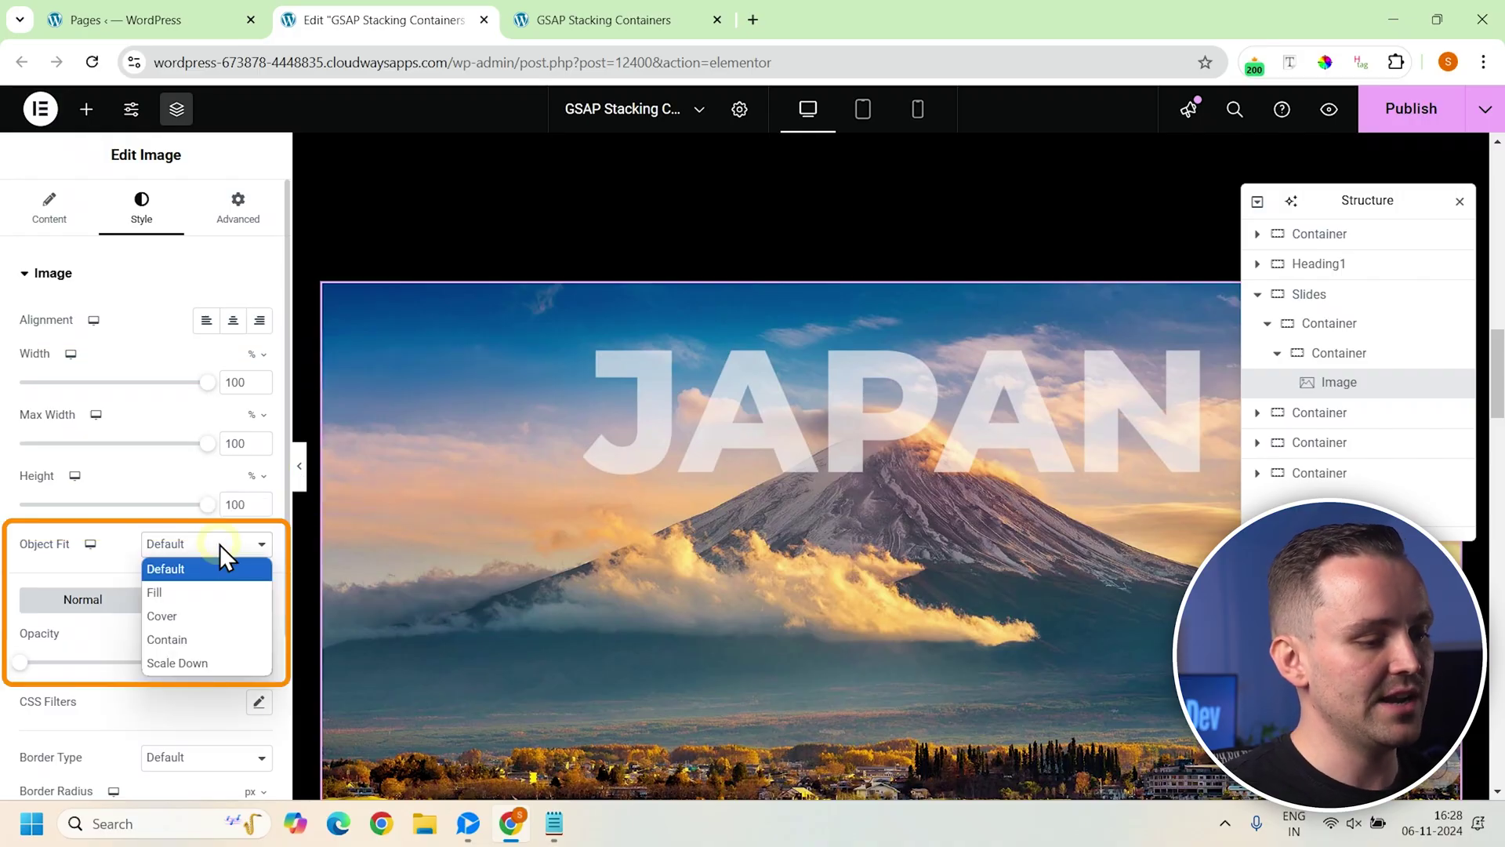
click(209, 609)
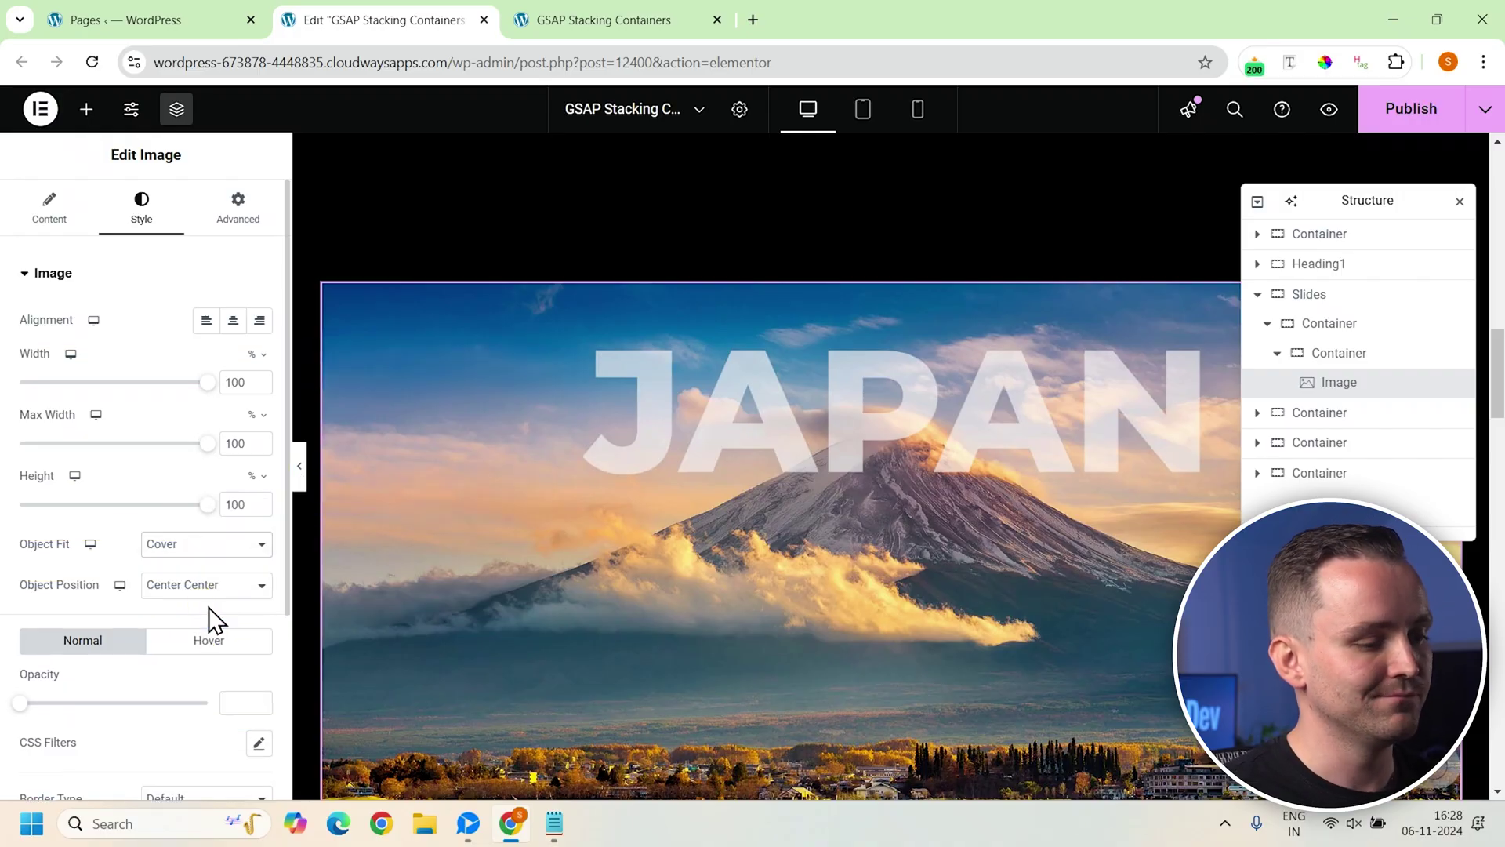
click(1276, 354)
Duplicate the slide card container twice in the Navigator.
click(1268, 325)
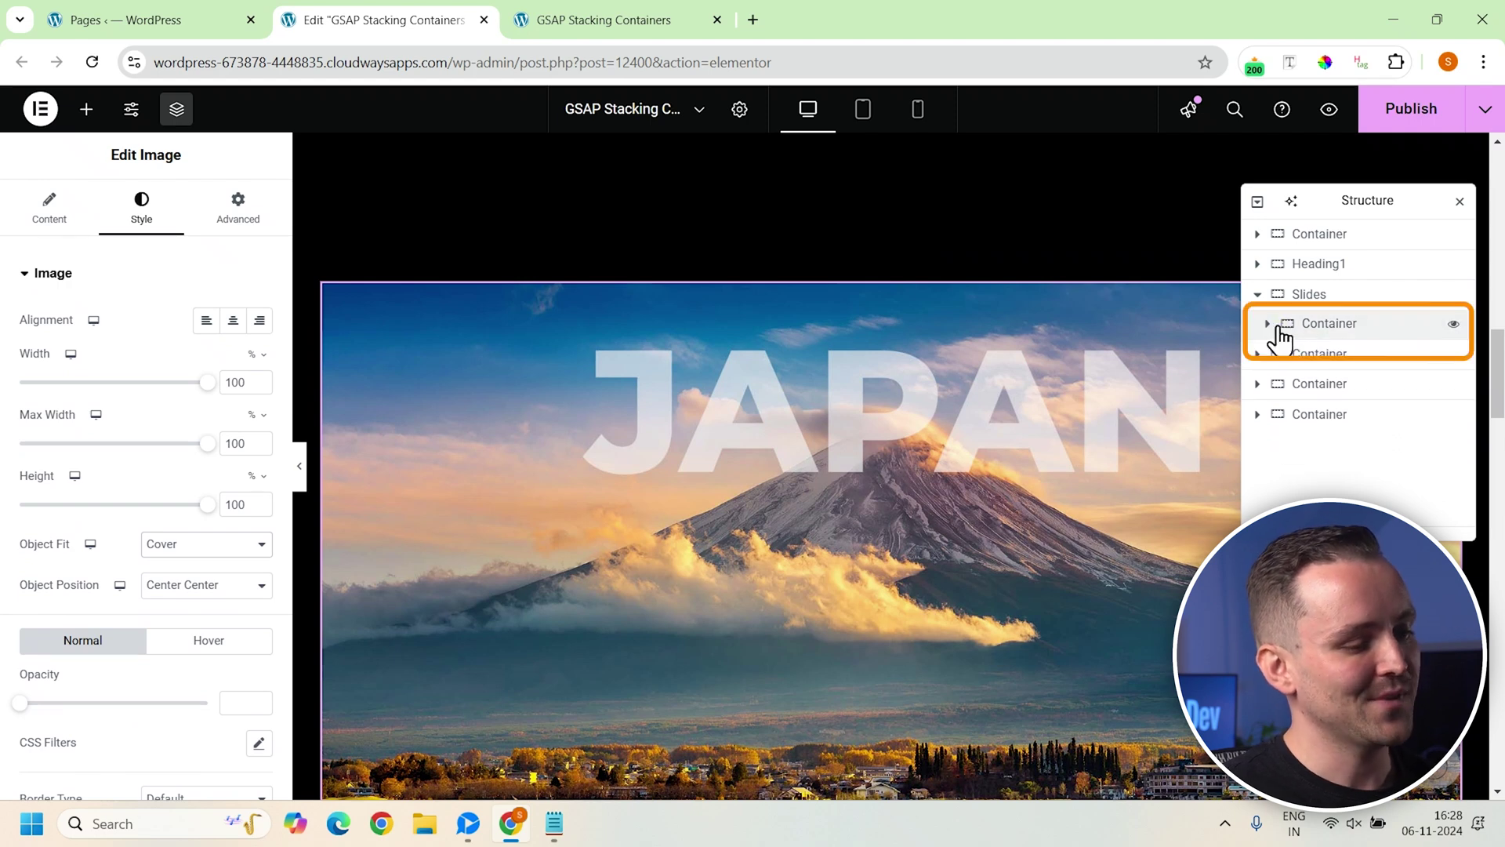
right_click(1325, 335)
click(1331, 358)
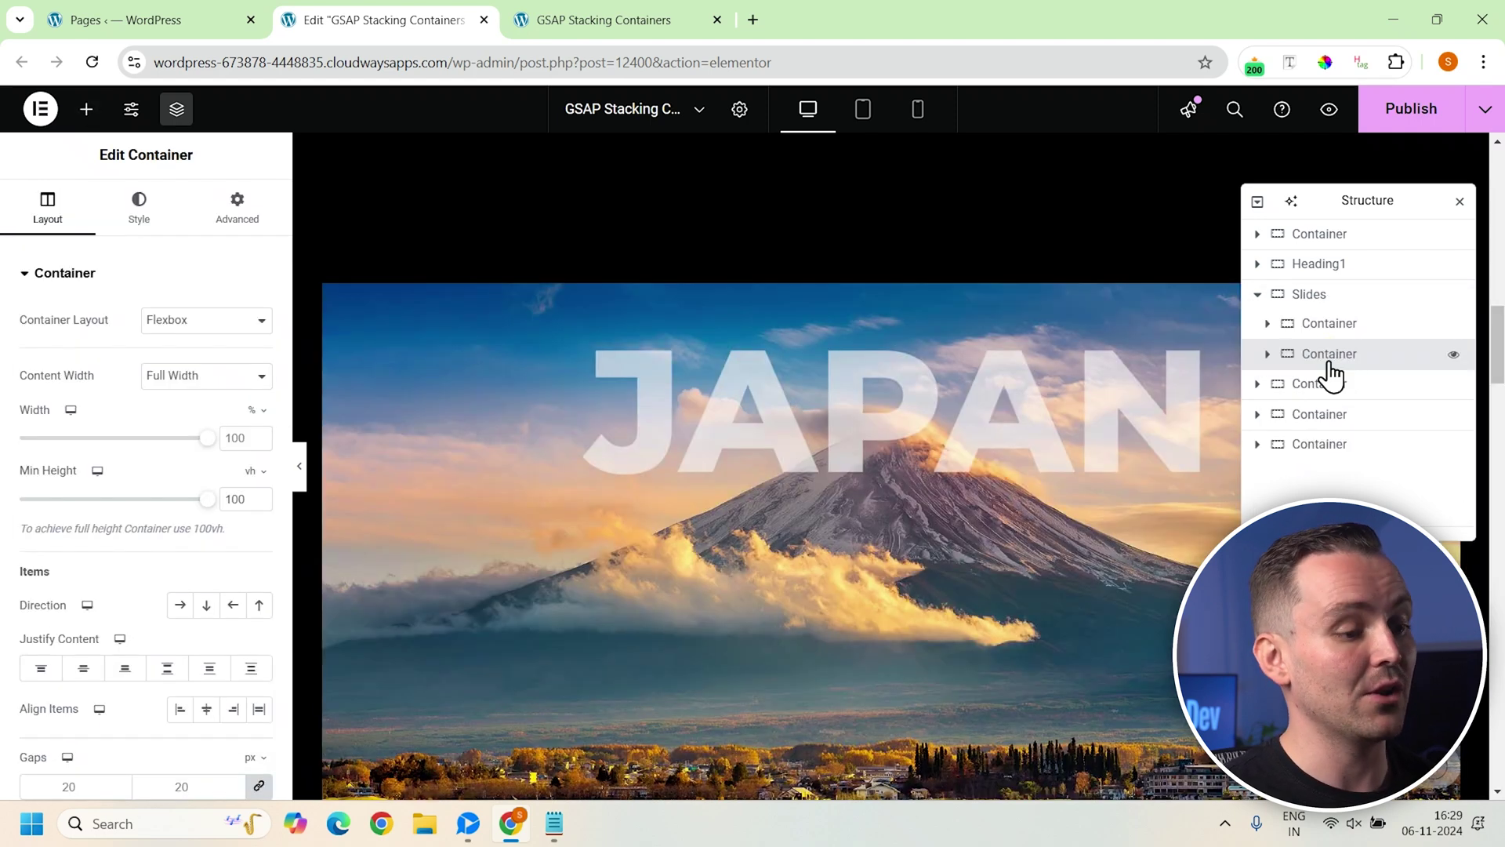
right_click(1329, 363)
click(1327, 359)
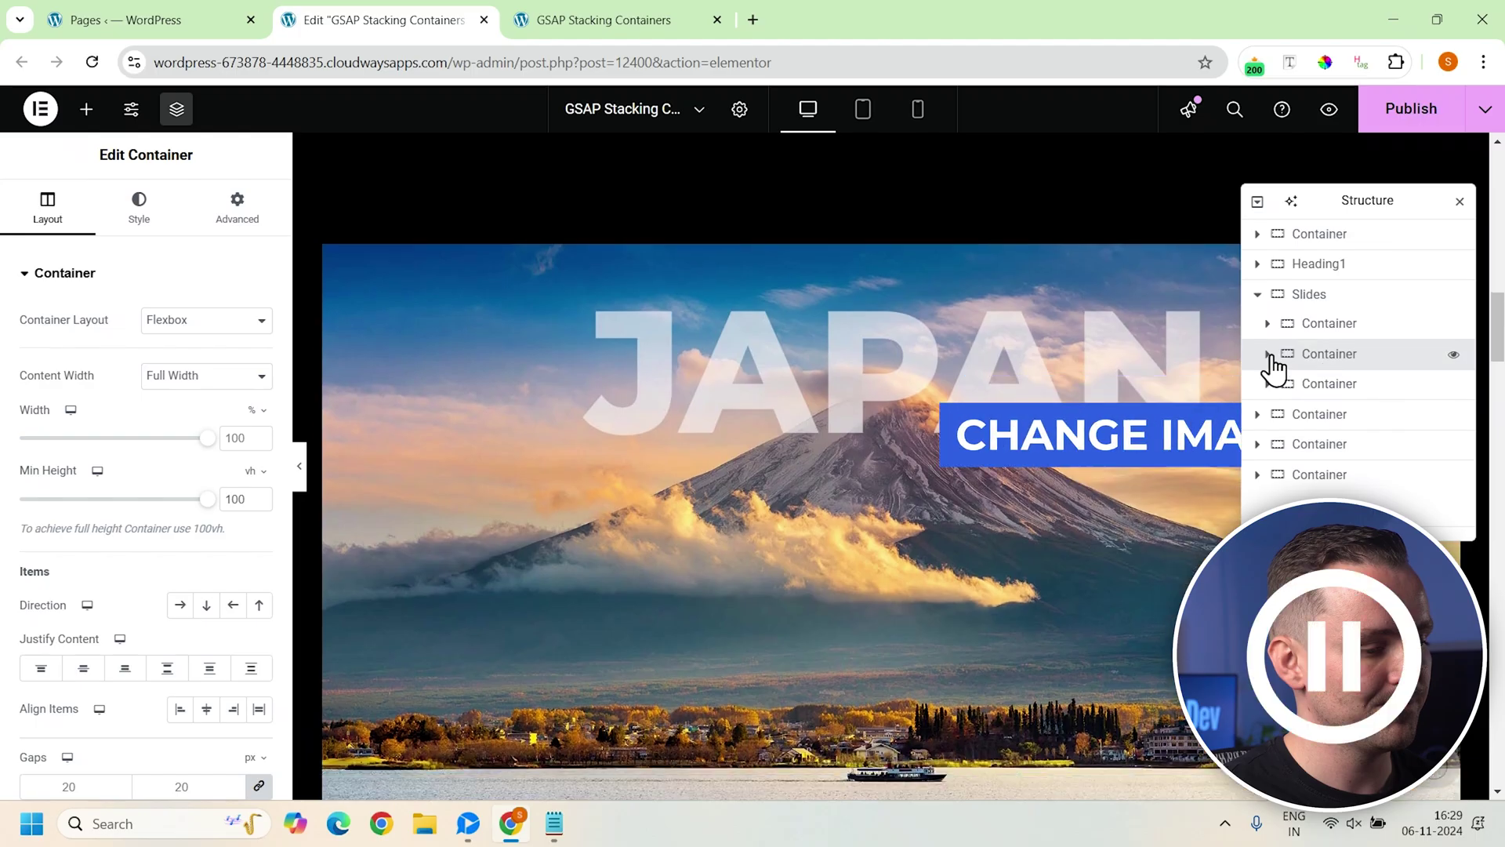
Replace the second slide's image with the TURKEY picture.
click(1267, 354)
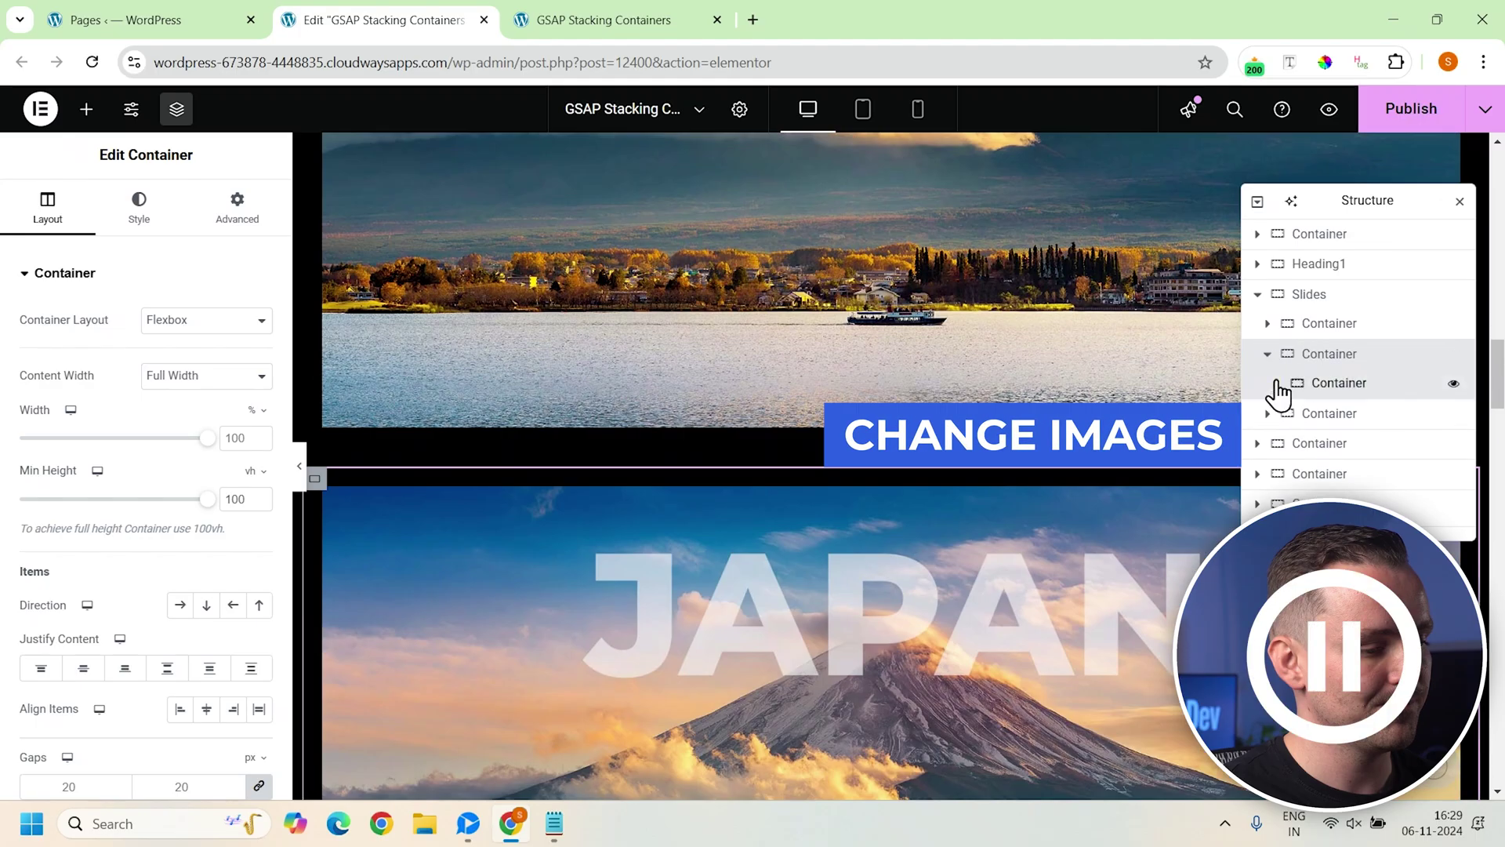
click(1277, 384)
click(1338, 415)
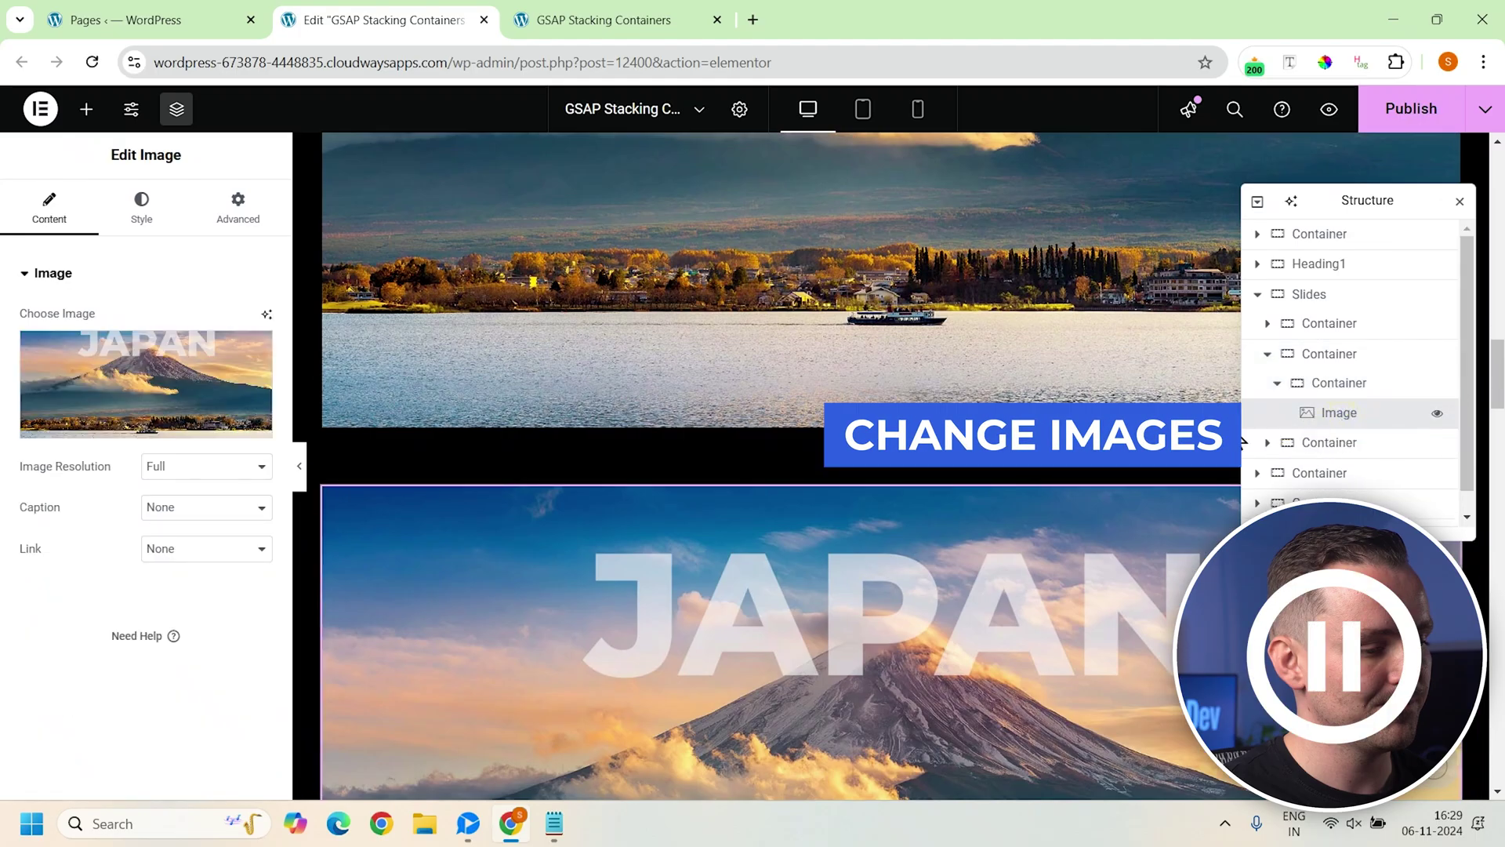
click(168, 425)
click(431, 360)
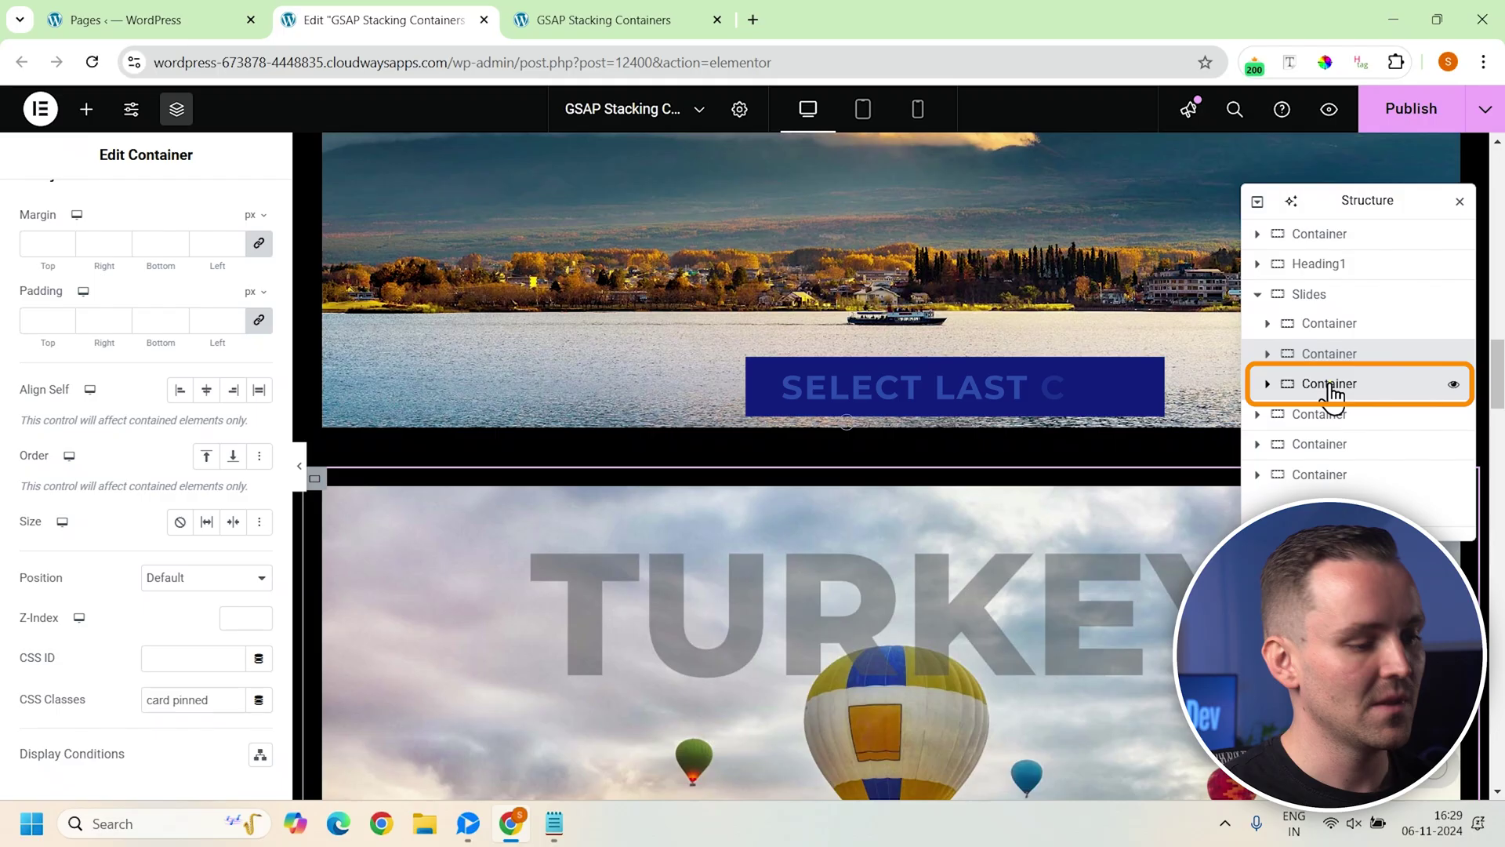
Change the last slide container's CSS classes from 'card pinned' to 'card scroll'.
click(1332, 396)
click(236, 205)
scroll(233, 517, down, 3)
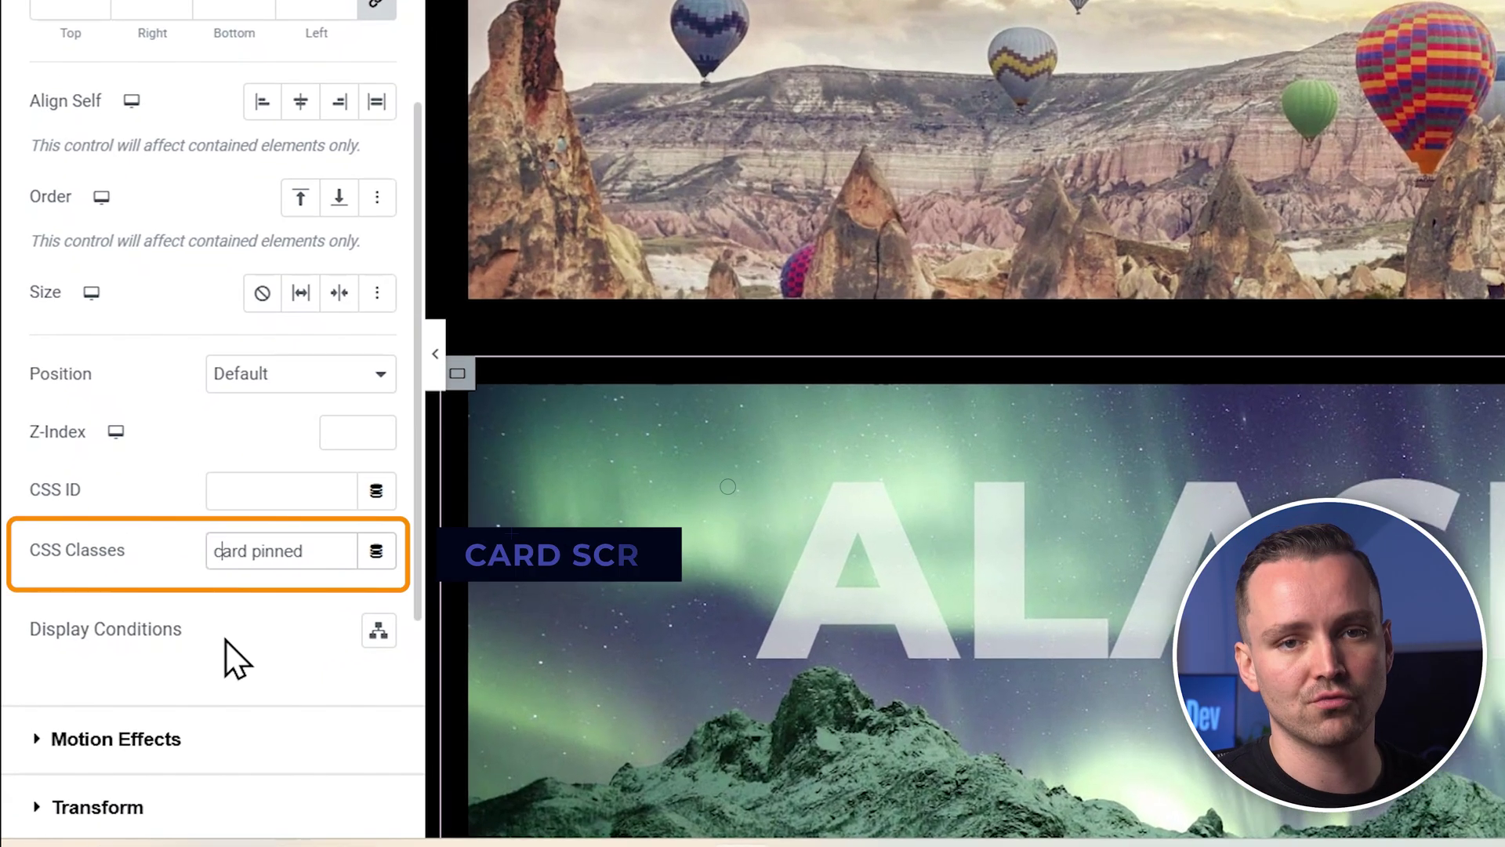
key(ctrl+a)
text(card scroll)
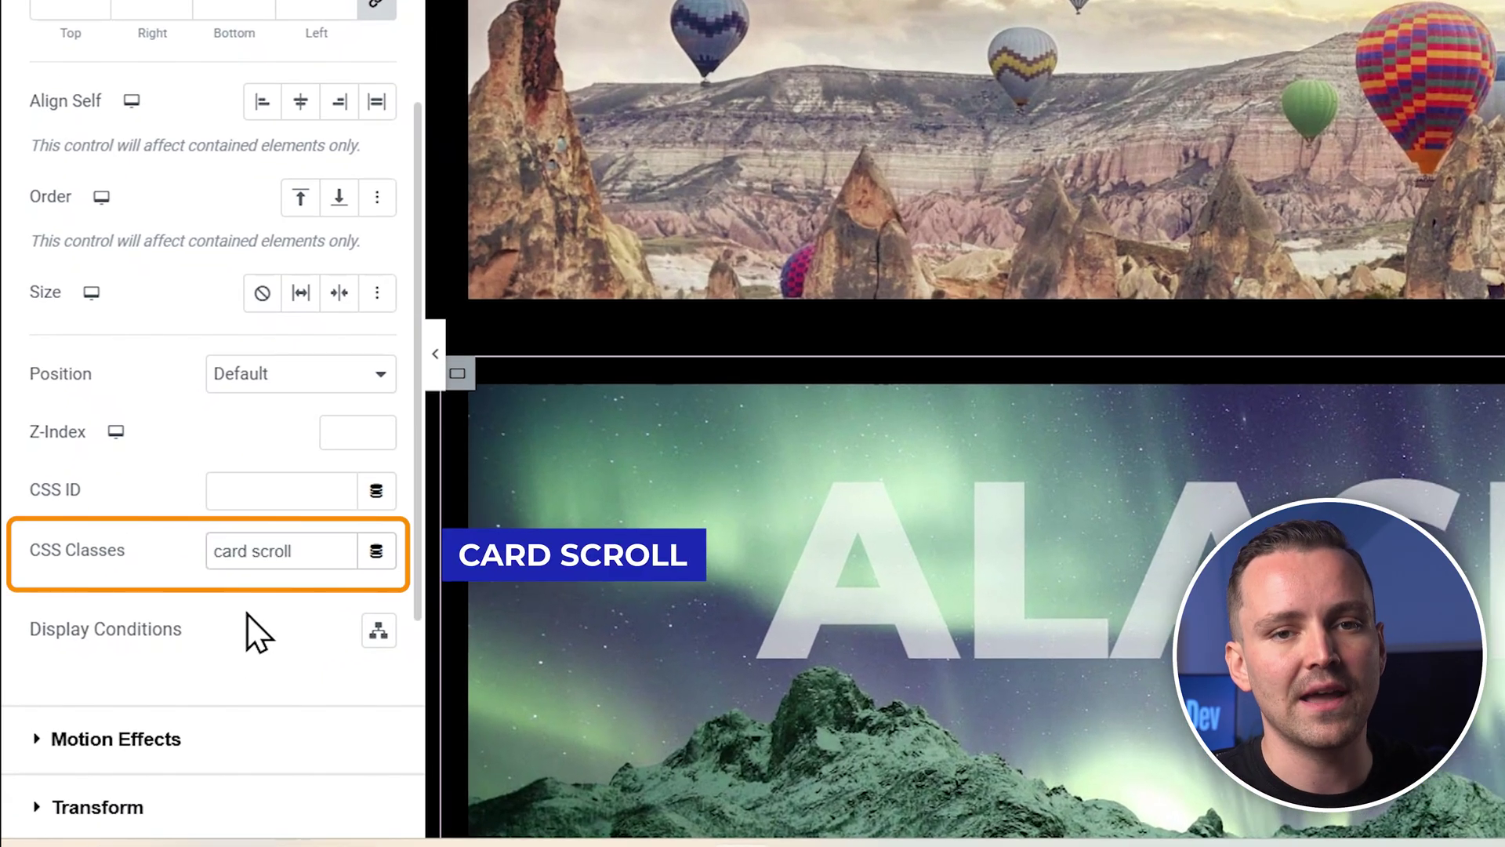
scroll(1162, 448, down, 5)
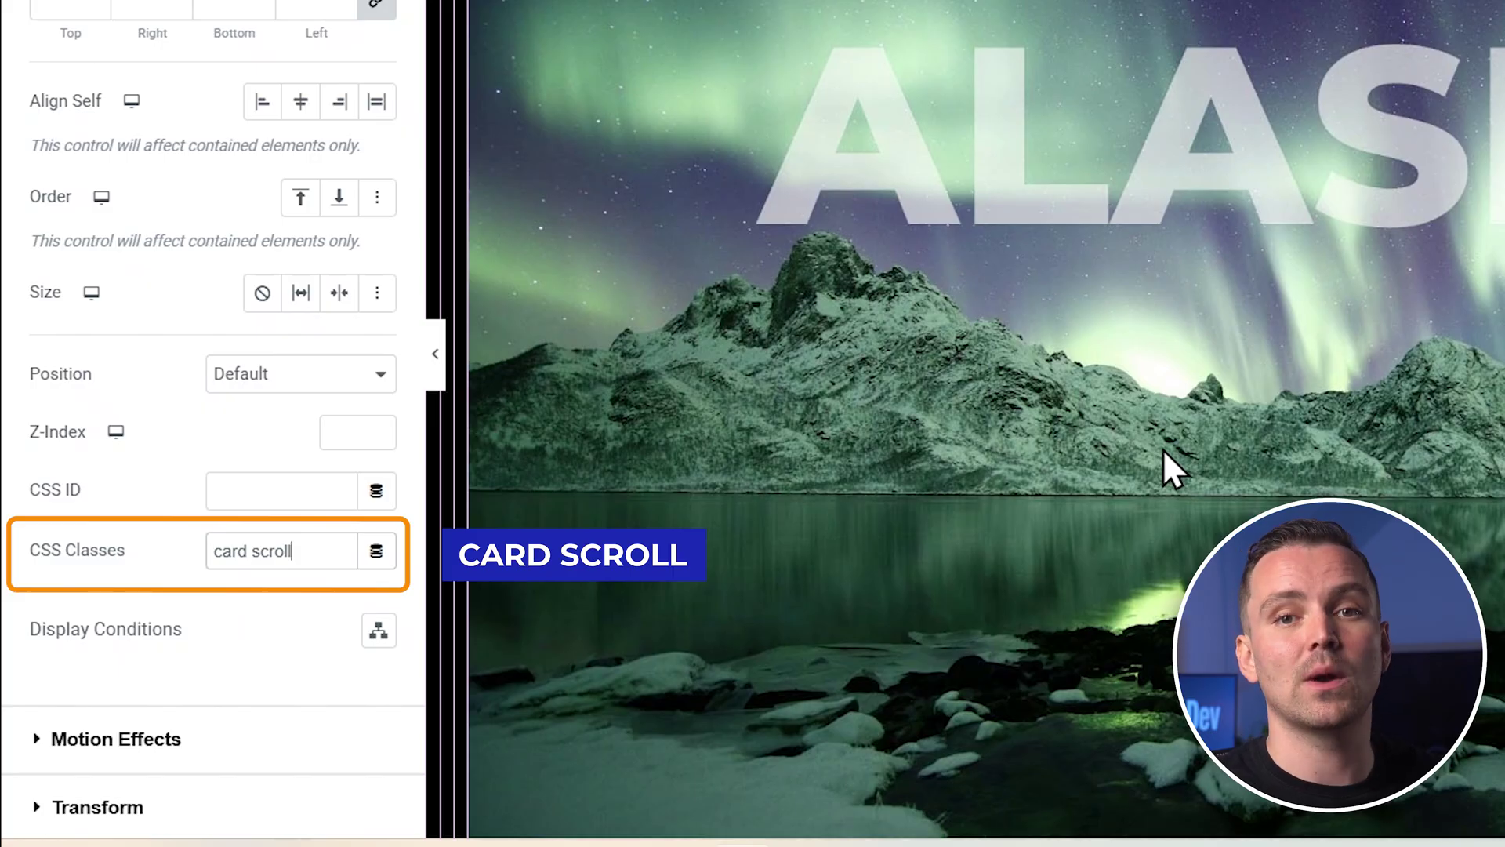
scroll(1164, 449, down, 3)
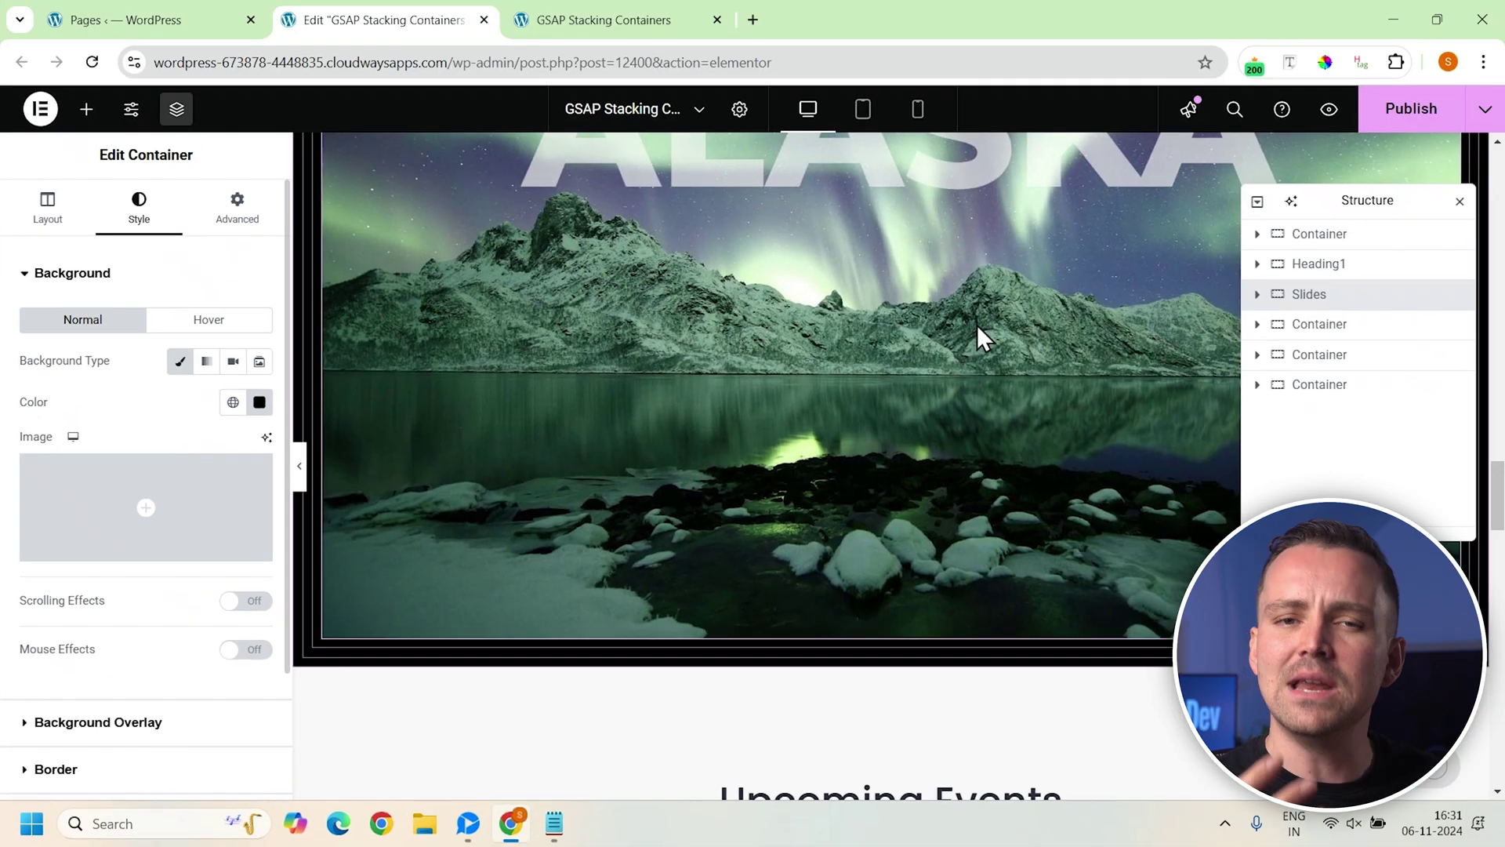
Add a single-column flexbox container above Upcoming Events and place a Heading widget inside it.
scroll(977, 325, up, 5)
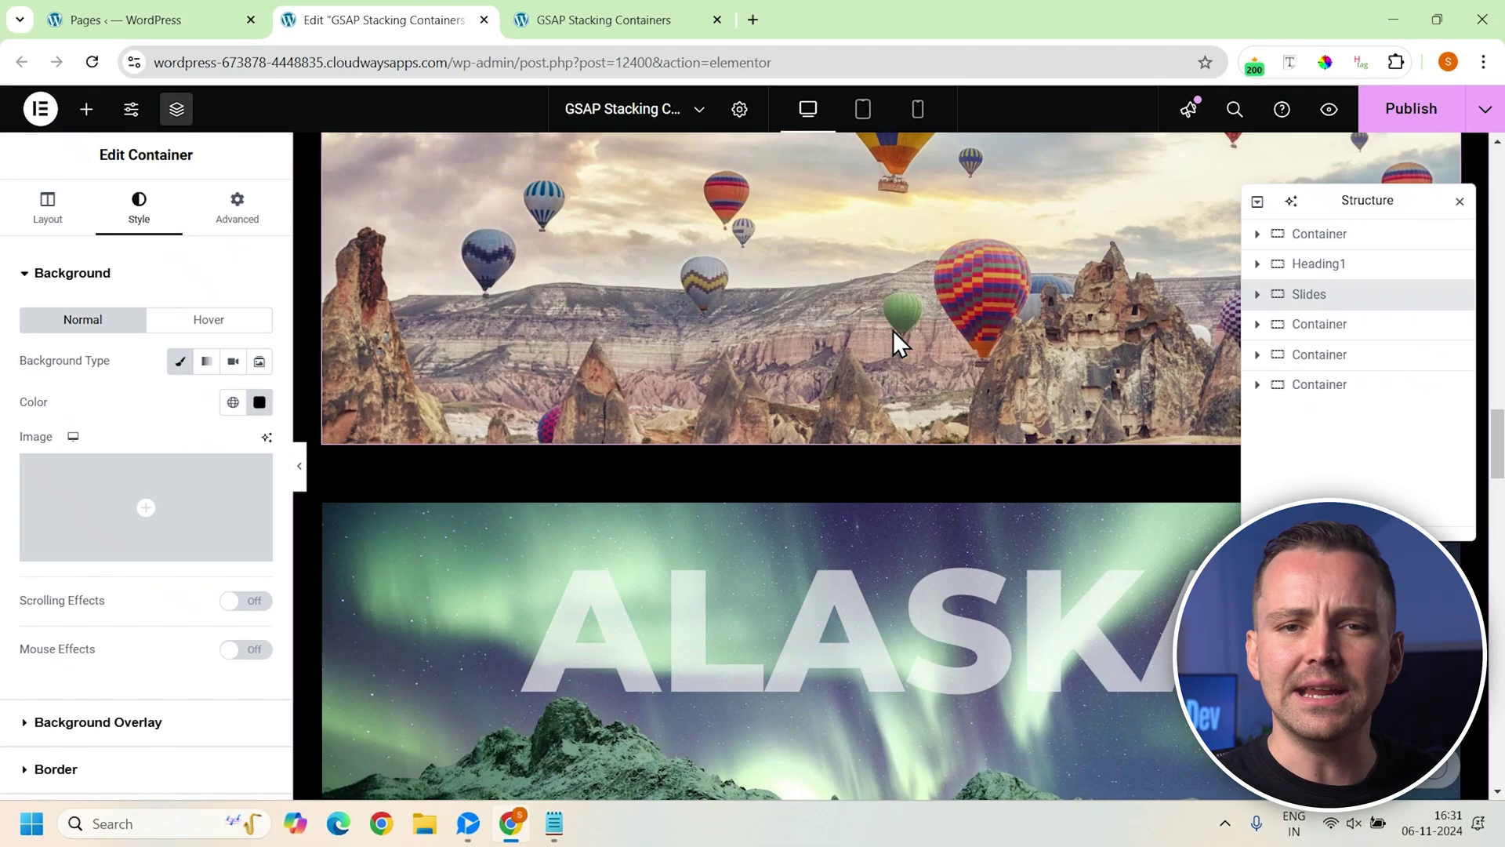
scroll(890, 431, up, 5)
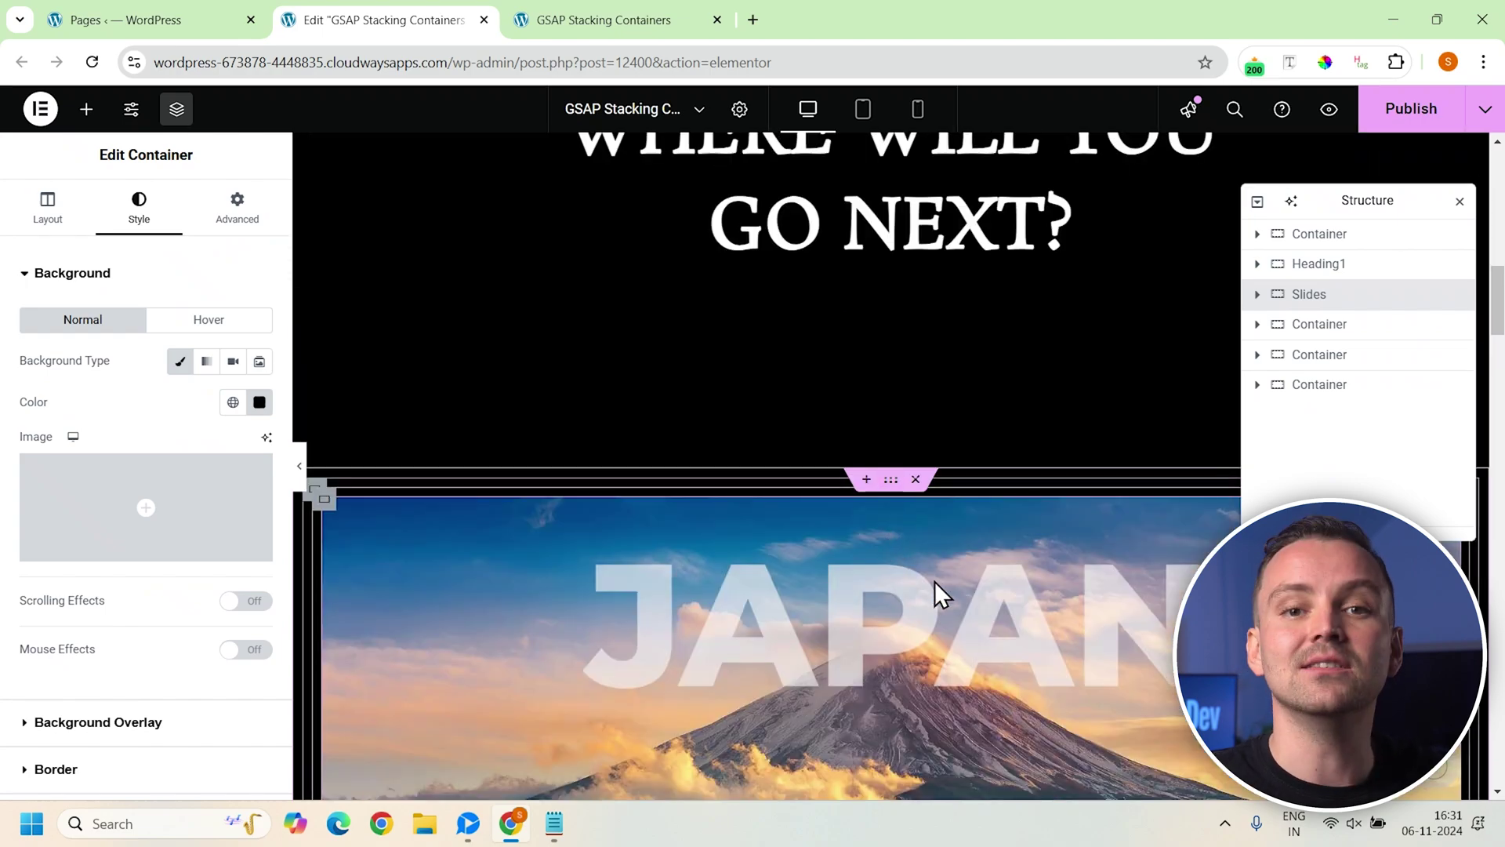
click(1301, 328)
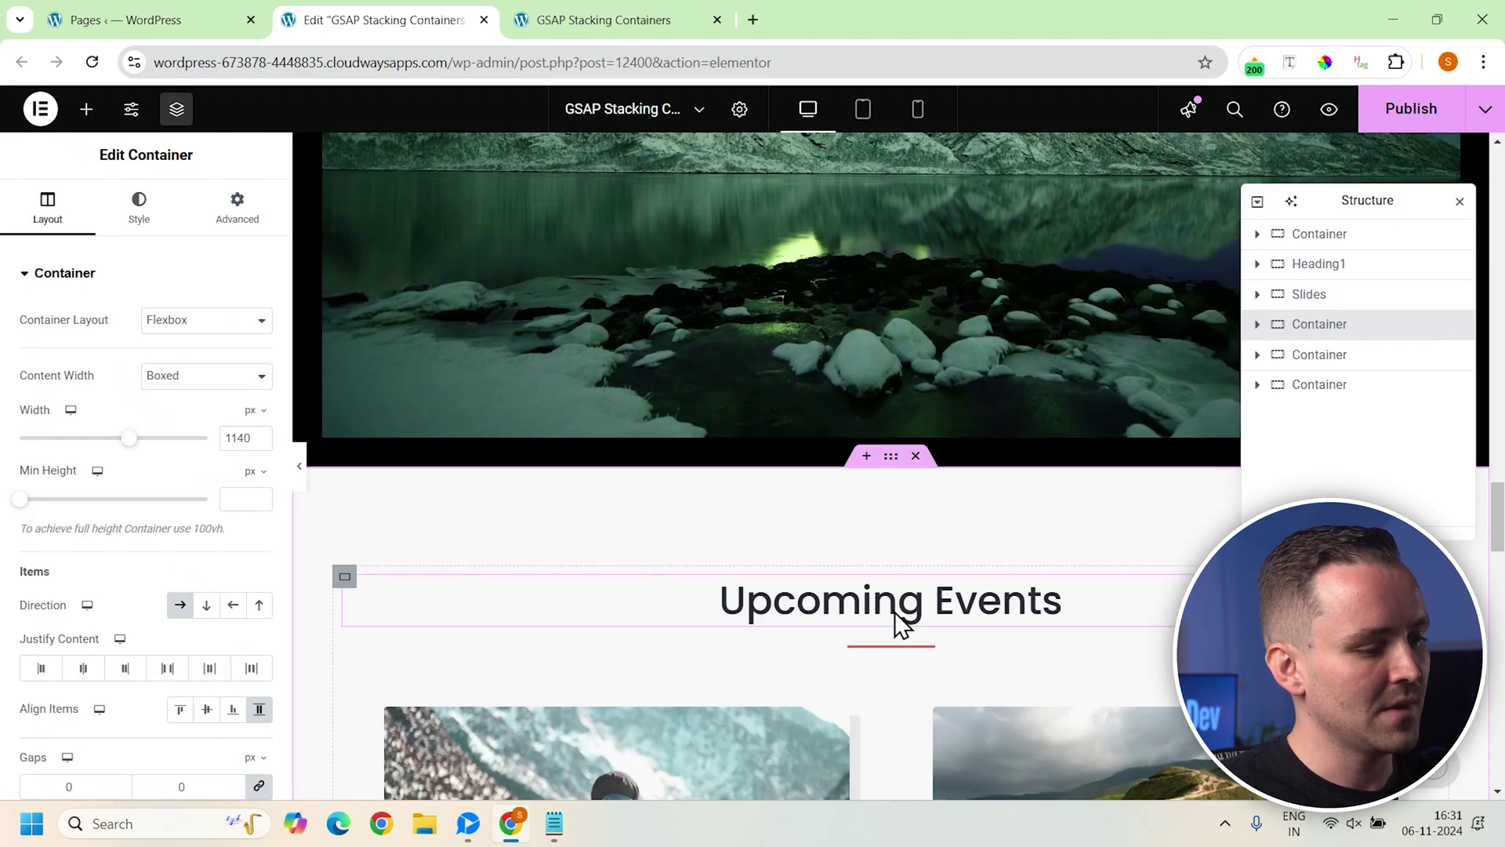
click(866, 456)
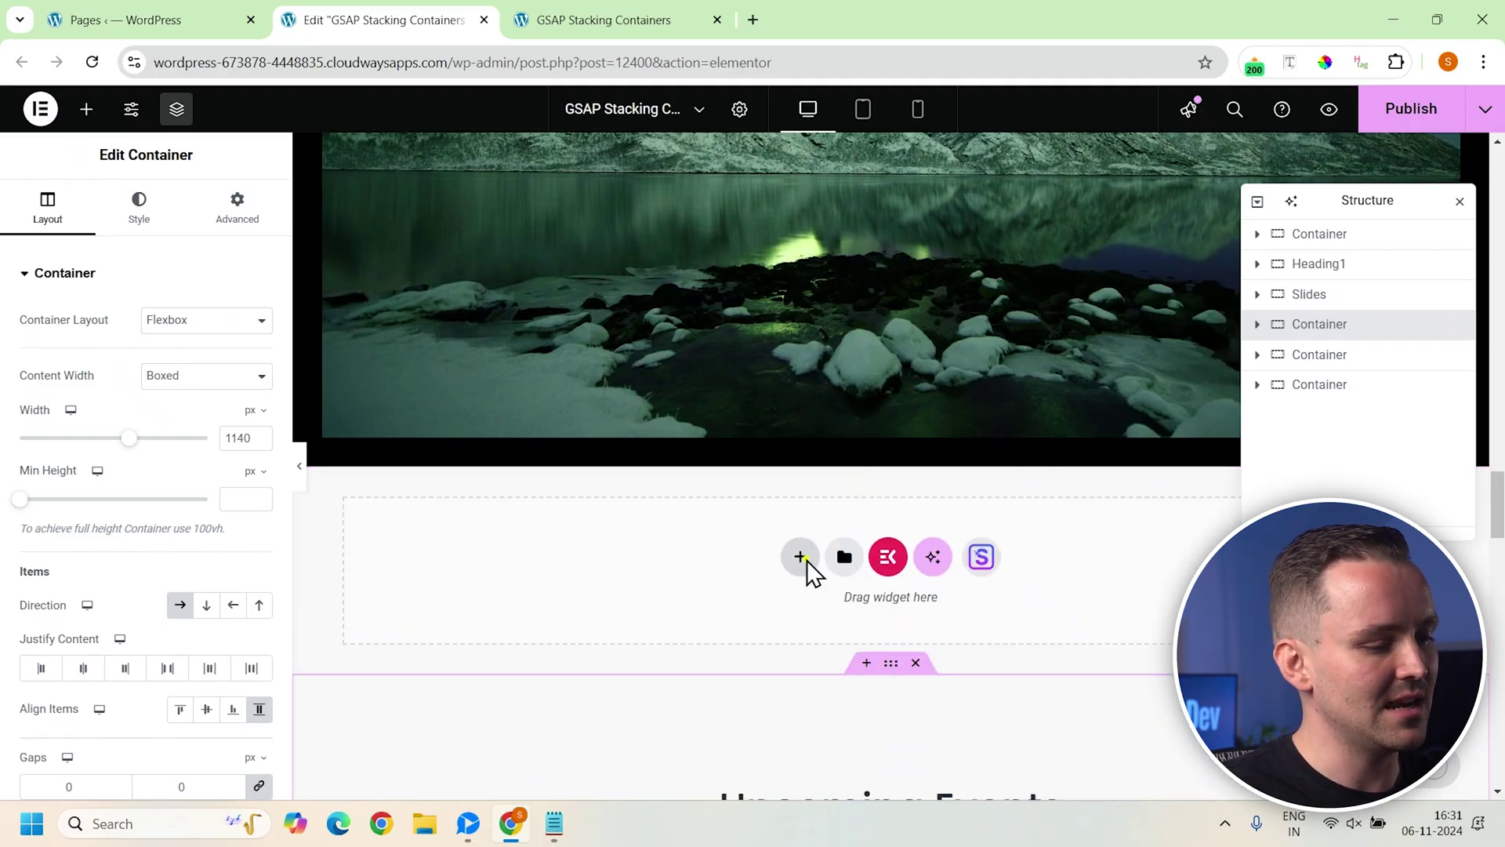
click(801, 555)
click(815, 620)
click(662, 618)
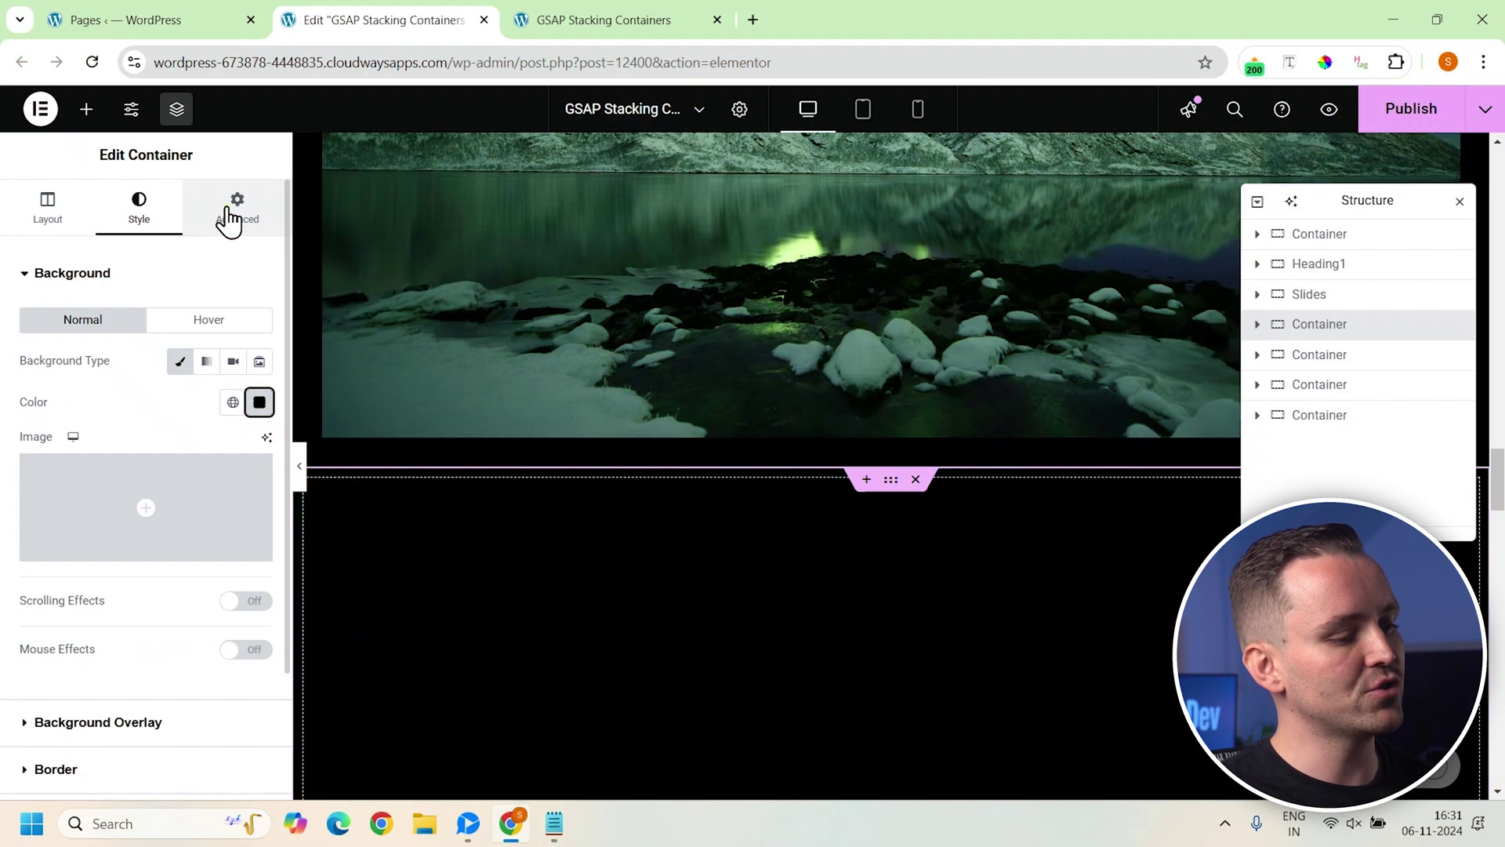
click(227, 219)
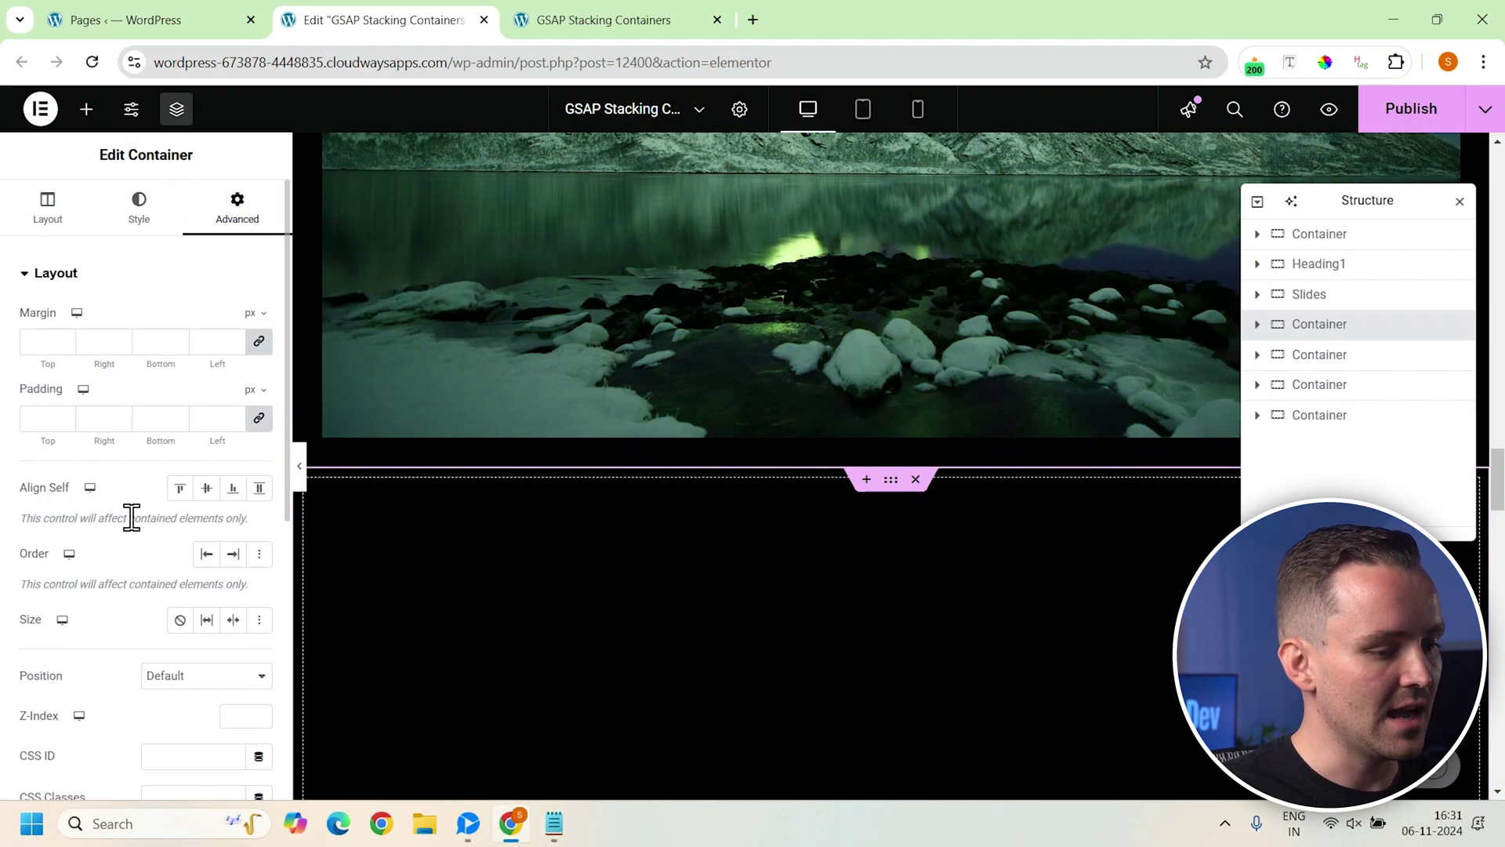
scroll(148, 639, down, 3)
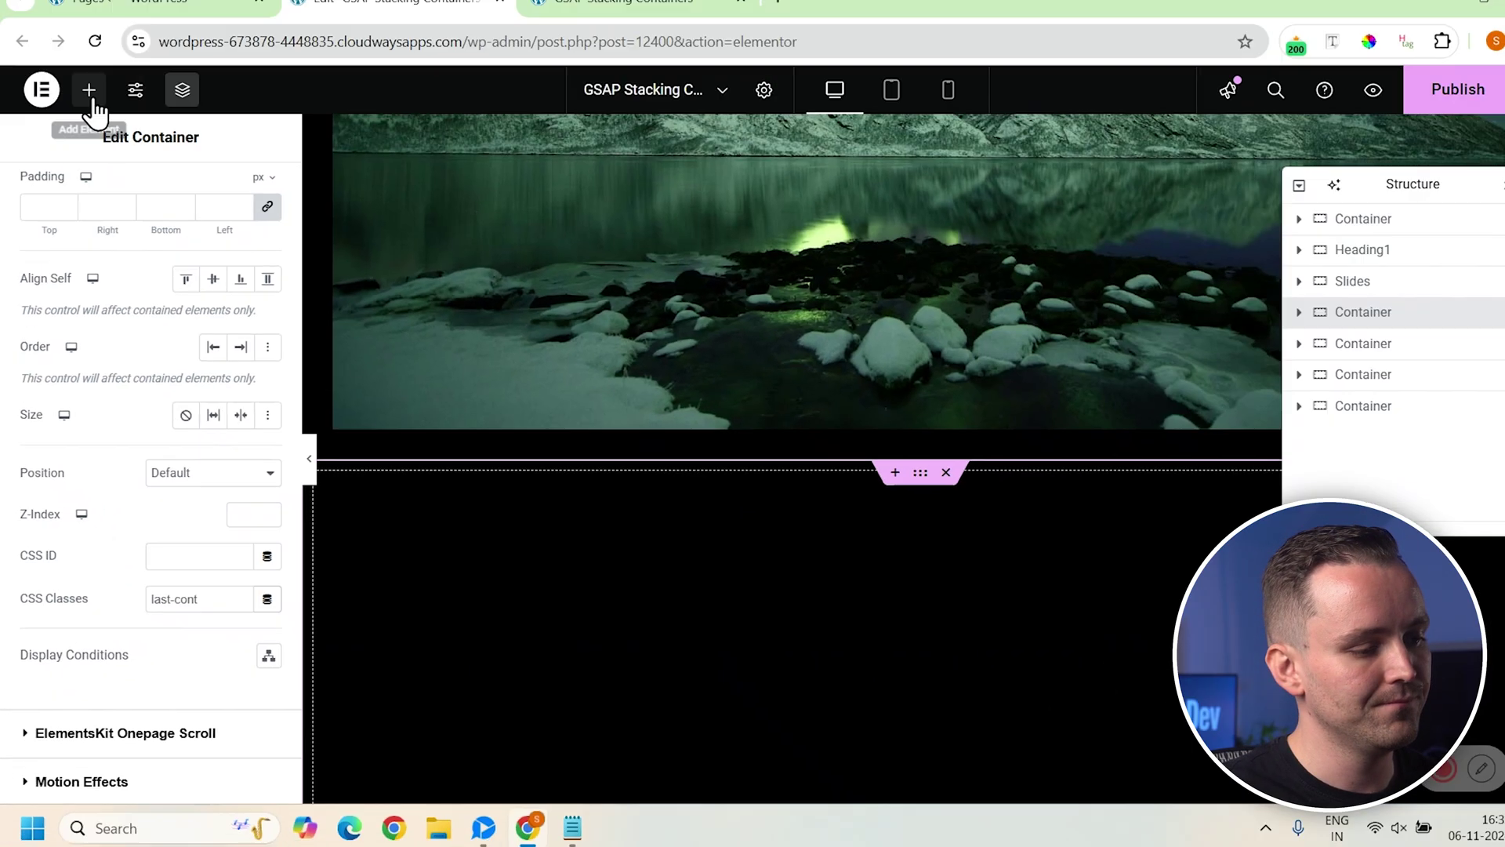
click(87, 108)
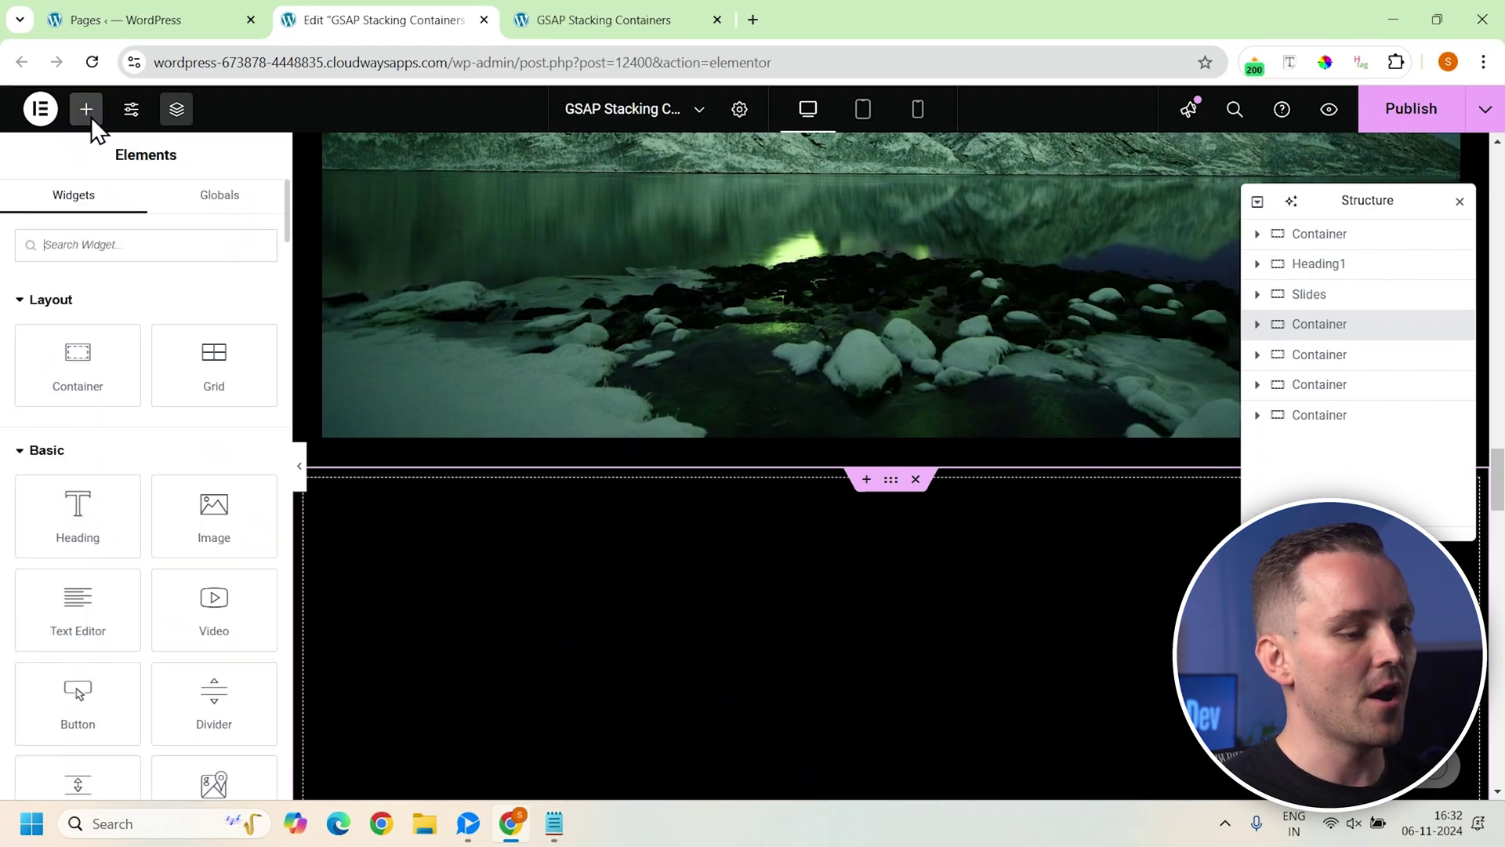
click(105, 509)
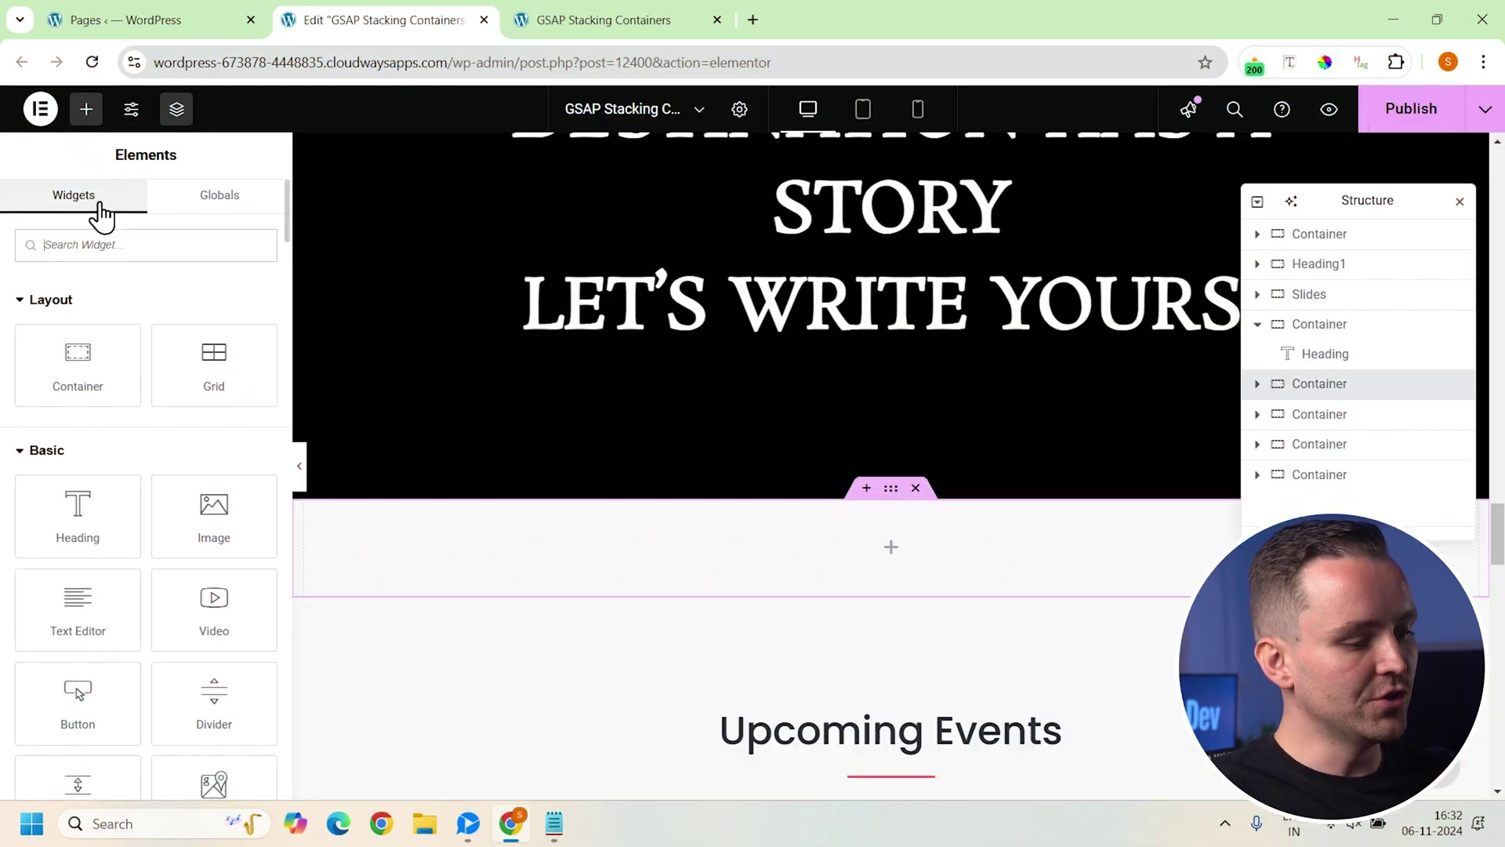
Add an HTML widget below the closing heading and paste the GSAP script into it.
text(html)
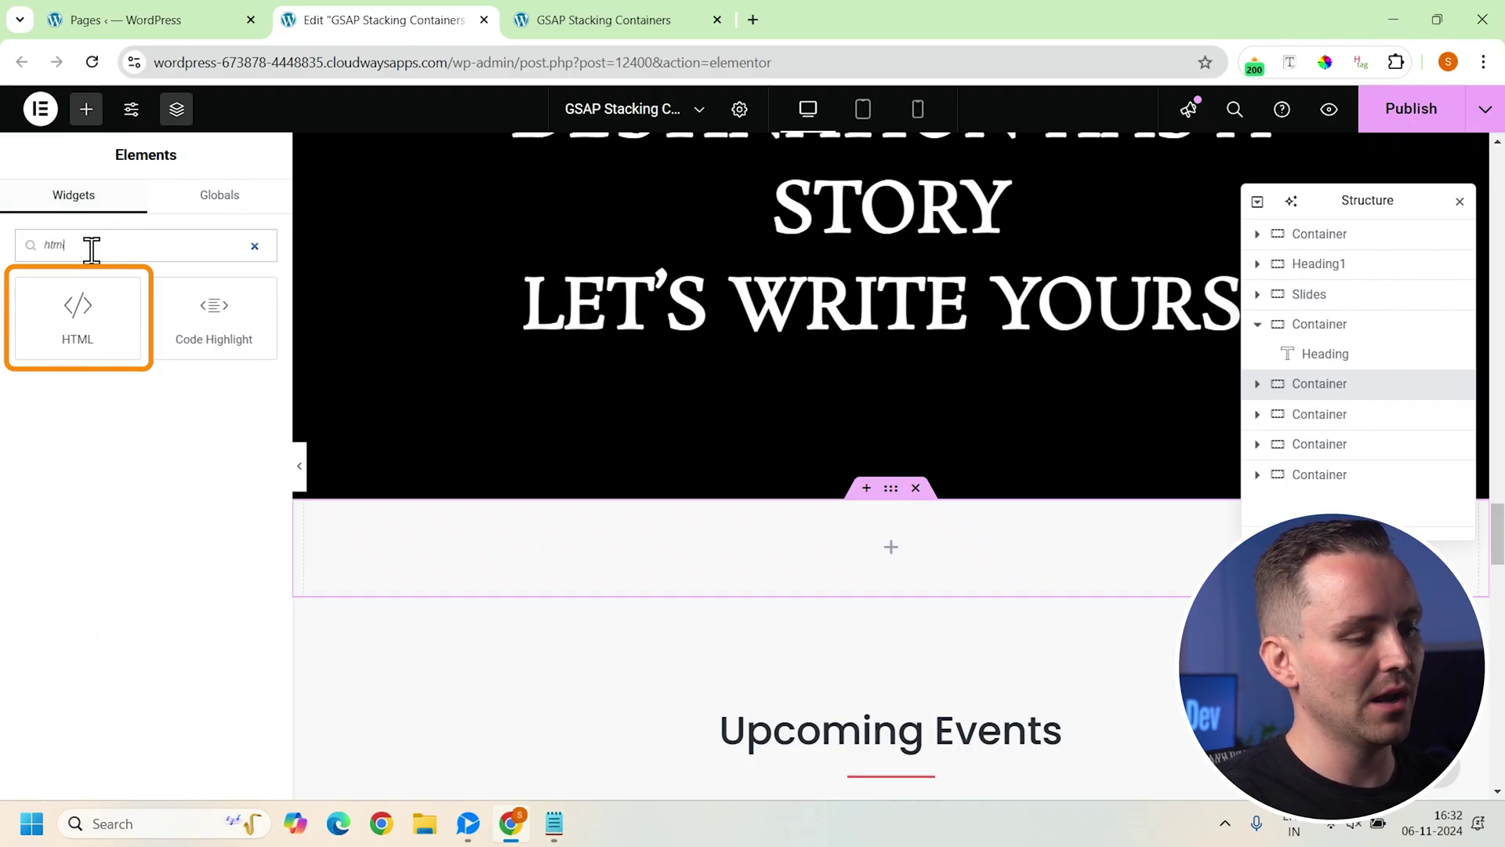
click(79, 307)
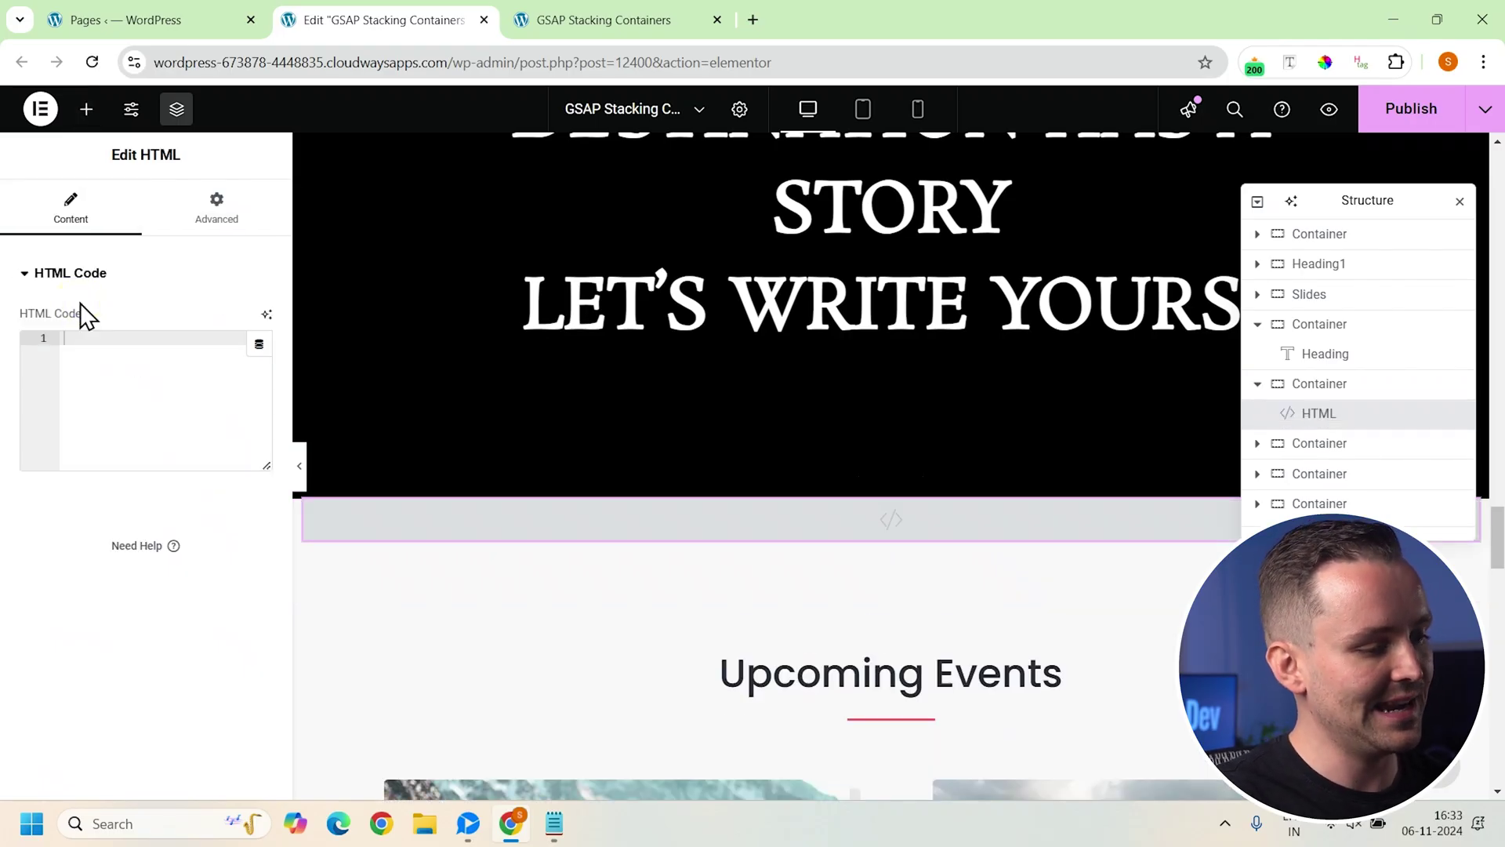
right_click(177, 375)
click(208, 596)
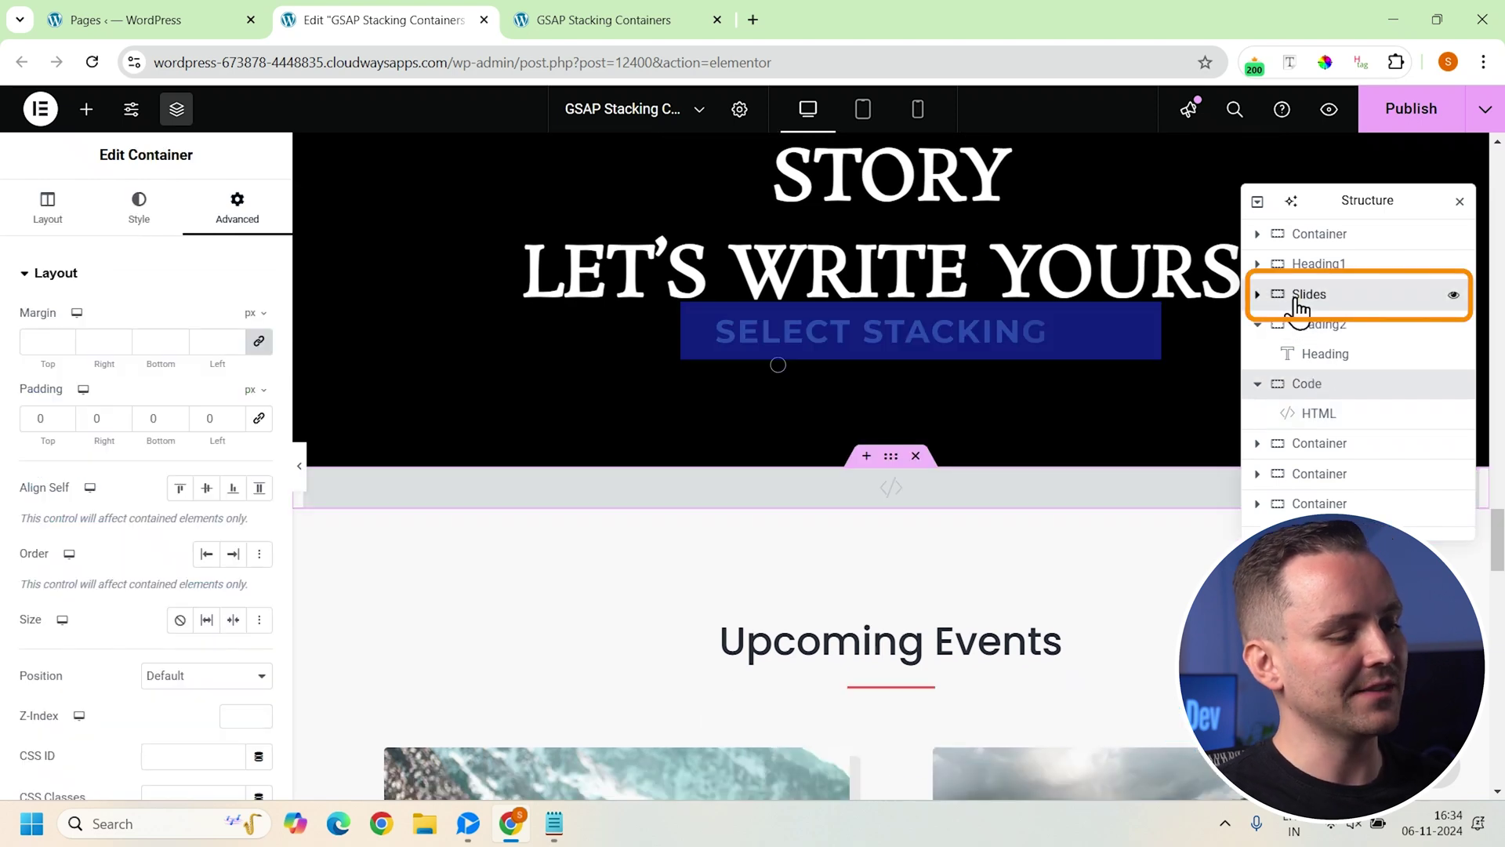
Paste the card scroll CSS rules into the Slides container's Advanced Custom CSS.
click(1308, 295)
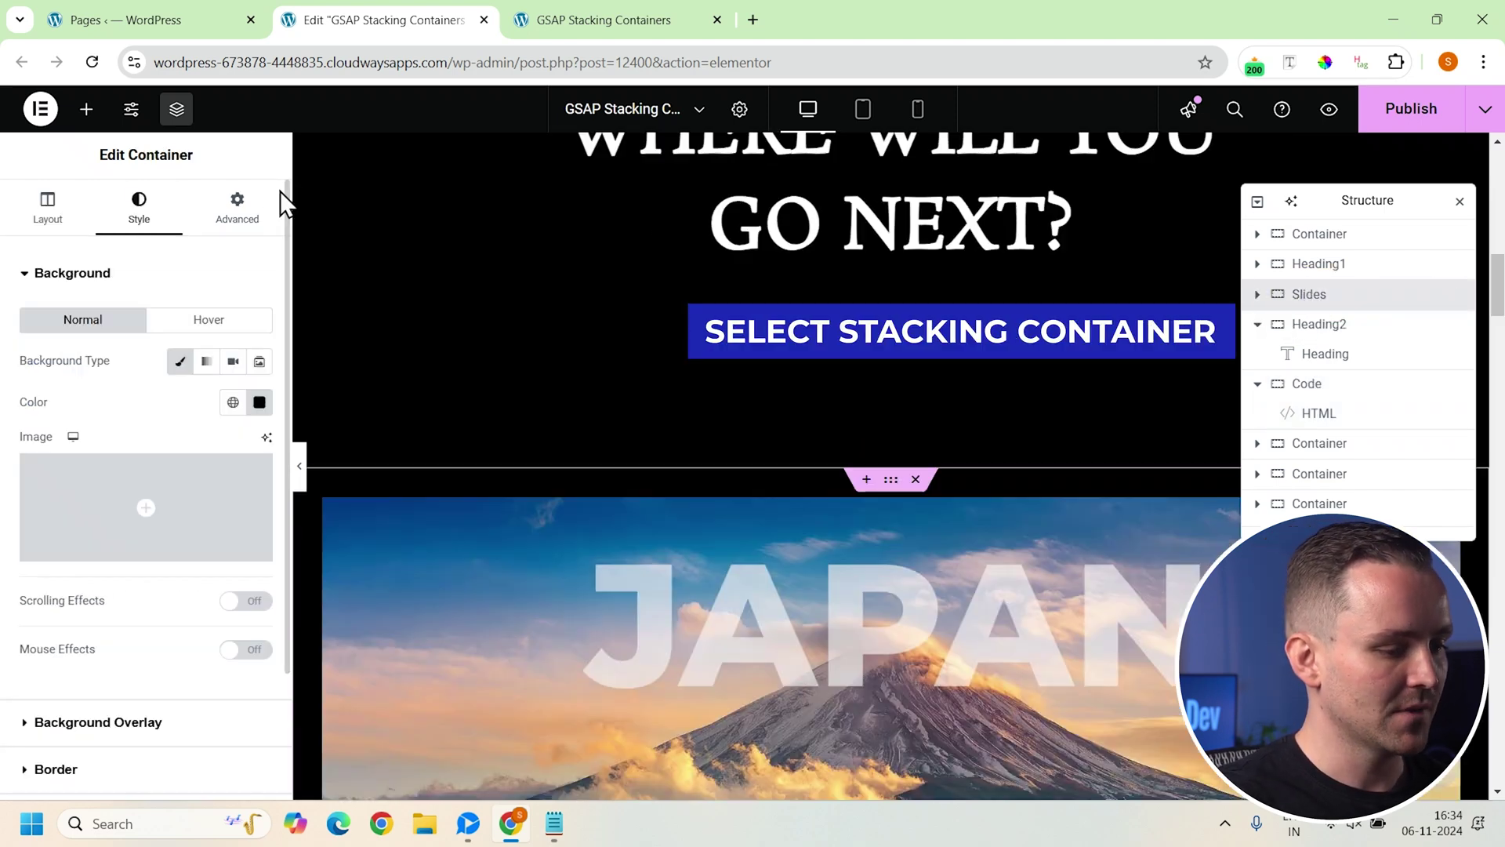
click(252, 221)
scroll(148, 588, down, 5)
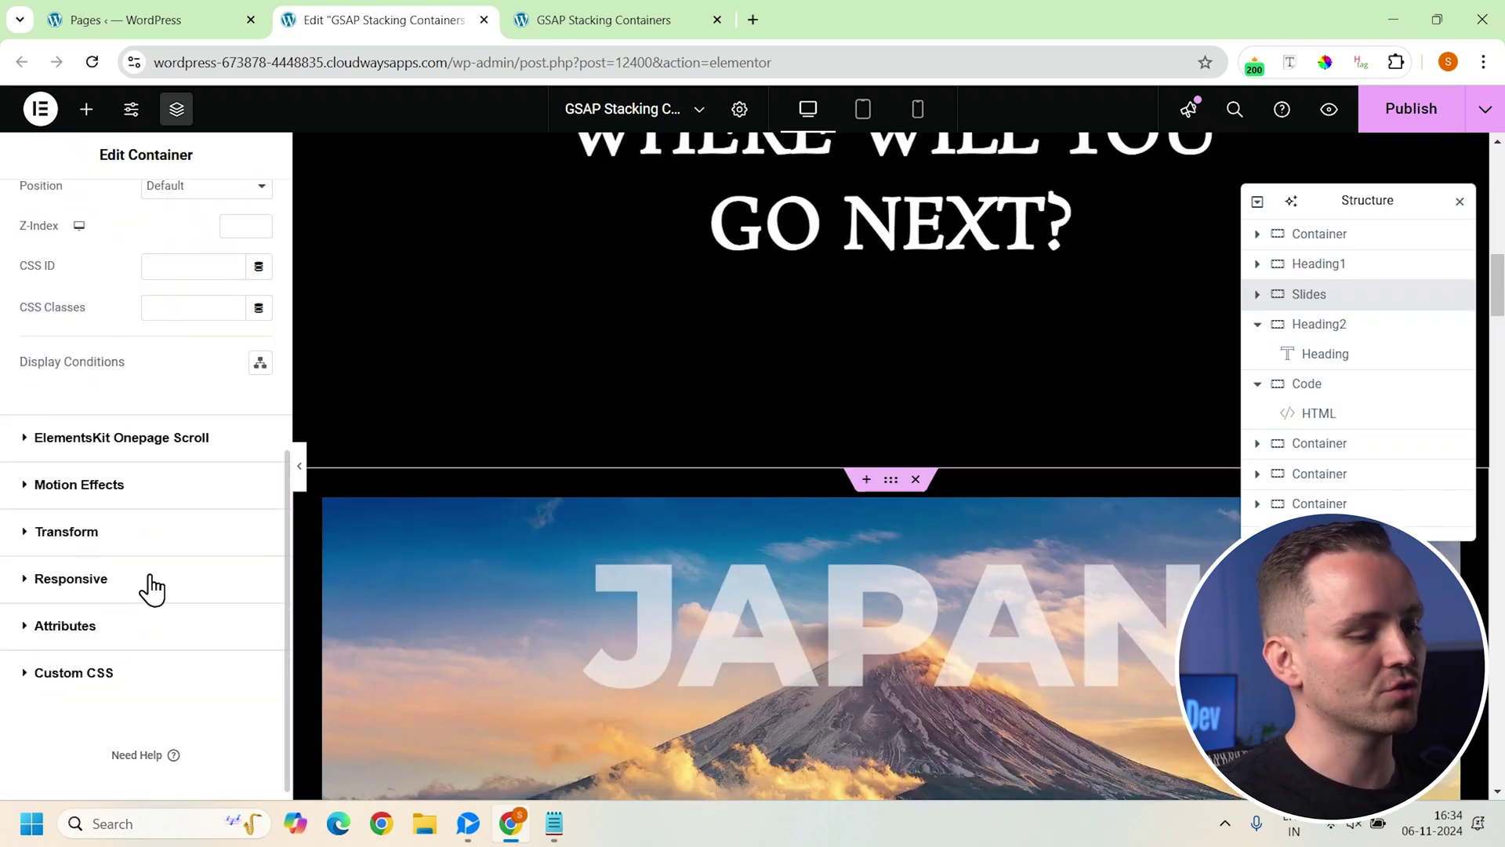
click(79, 678)
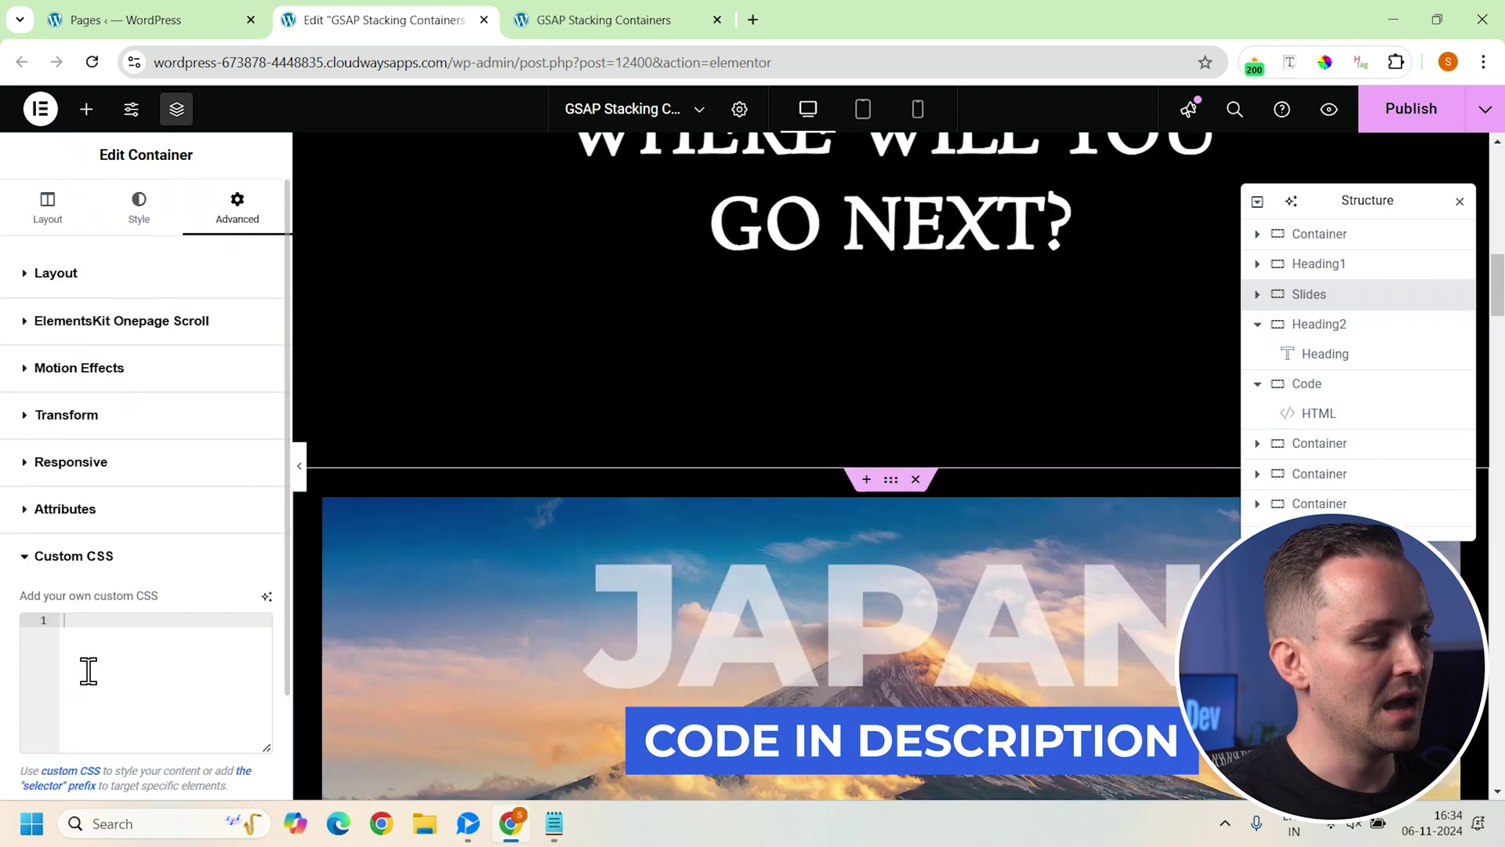
right_click(87, 671)
click(157, 452)
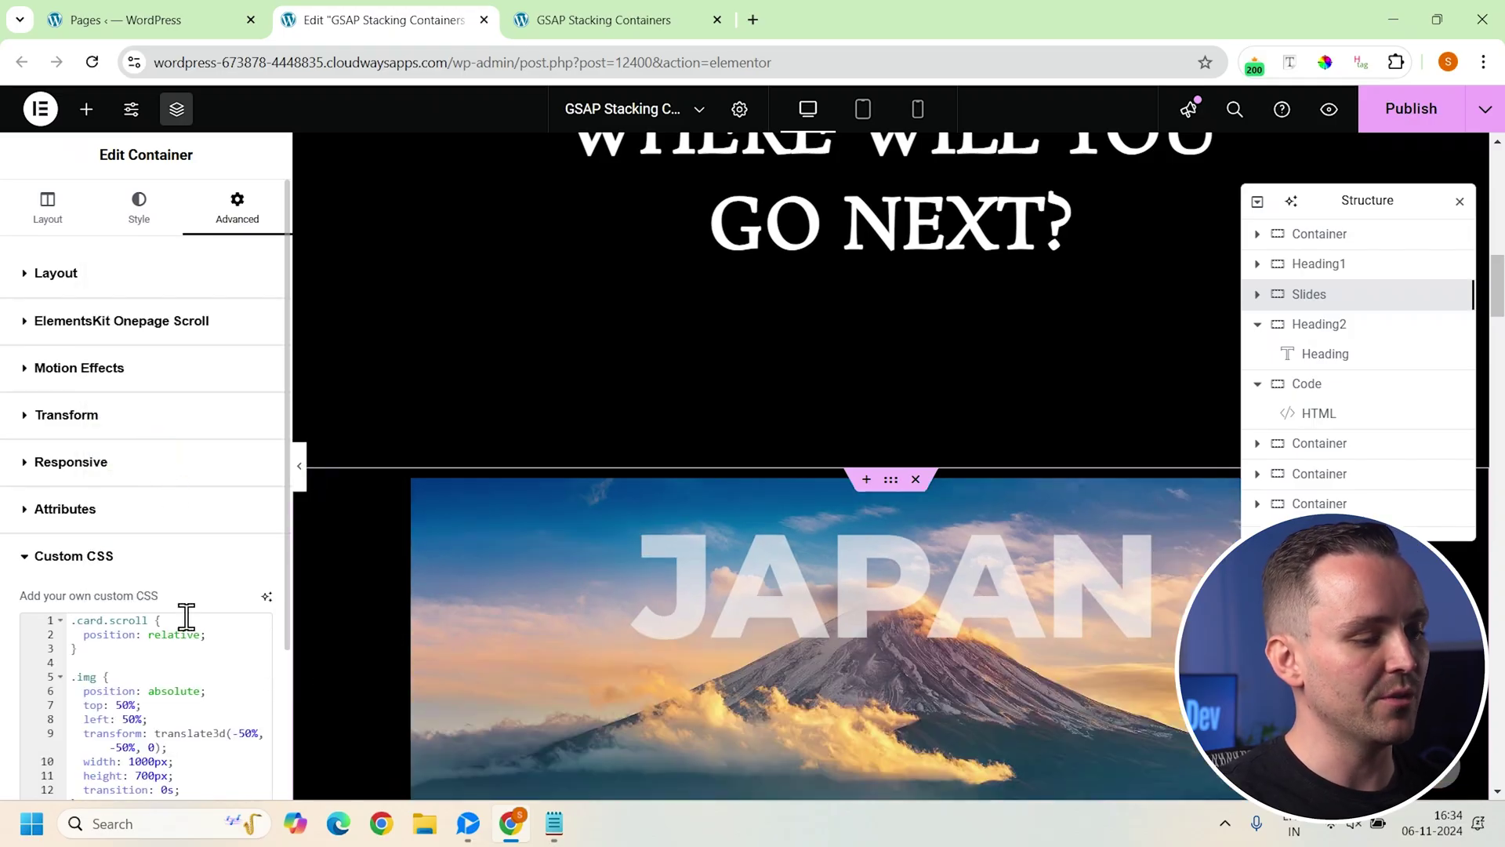
scroll(864, 502, down, 5)
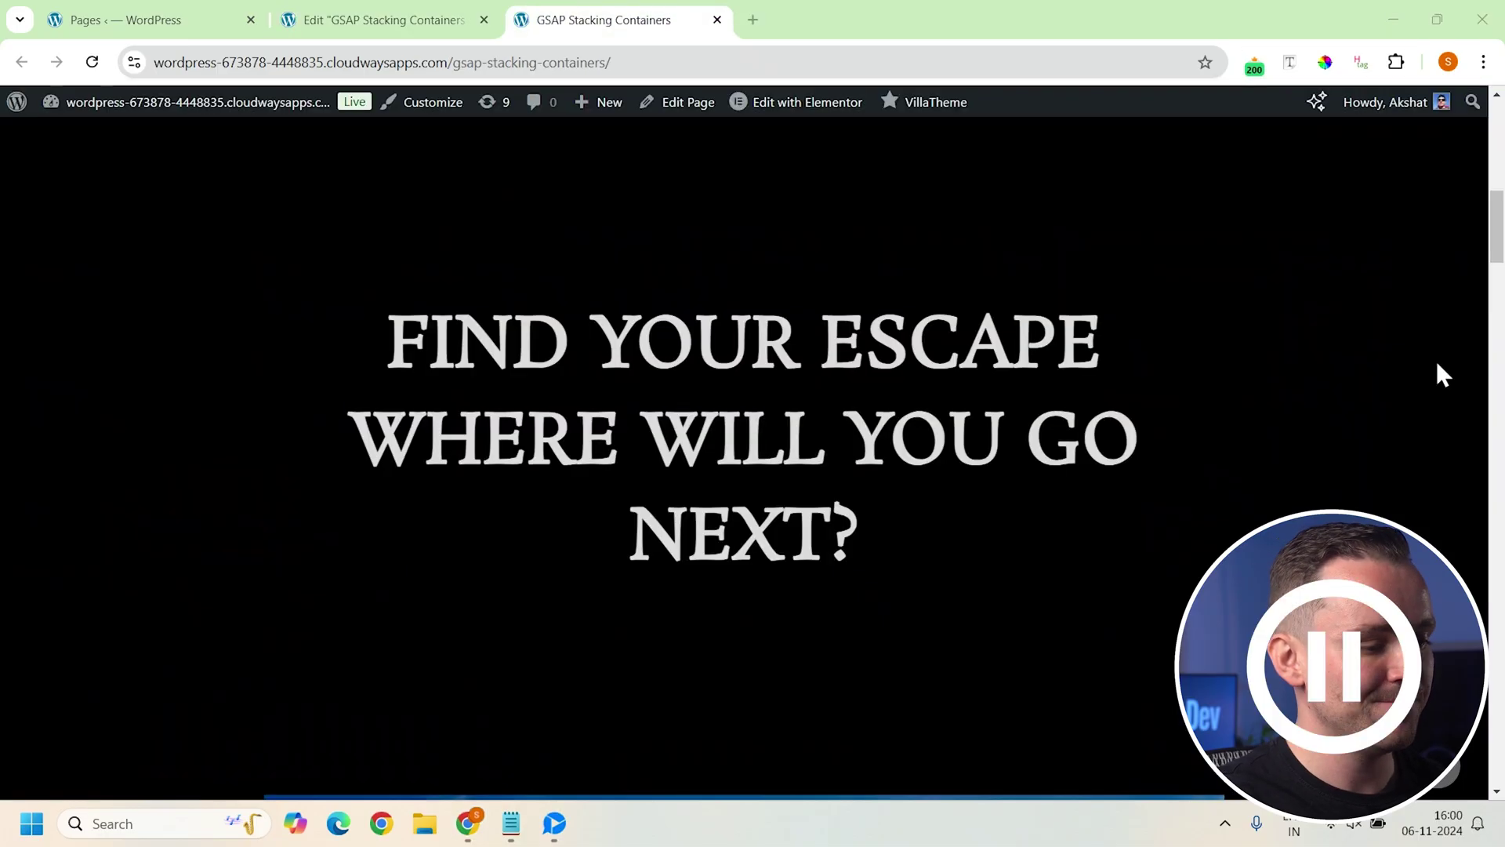
Scroll down past the Japan, Turkey and Alaska cards and back up to watch them stack.
scroll(1437, 365, down, 5)
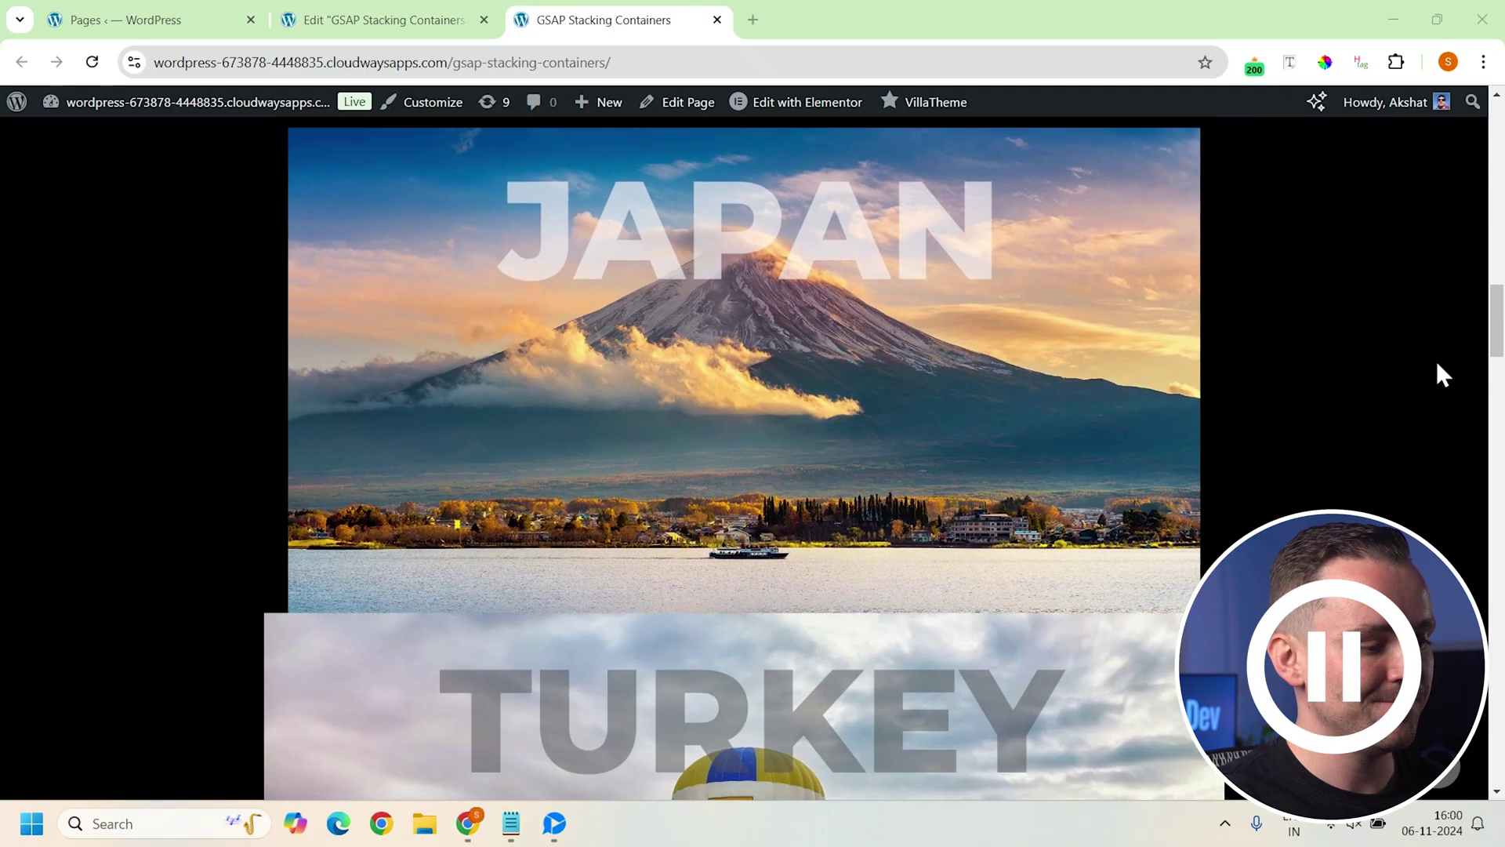
scroll(1438, 364, down, 5)
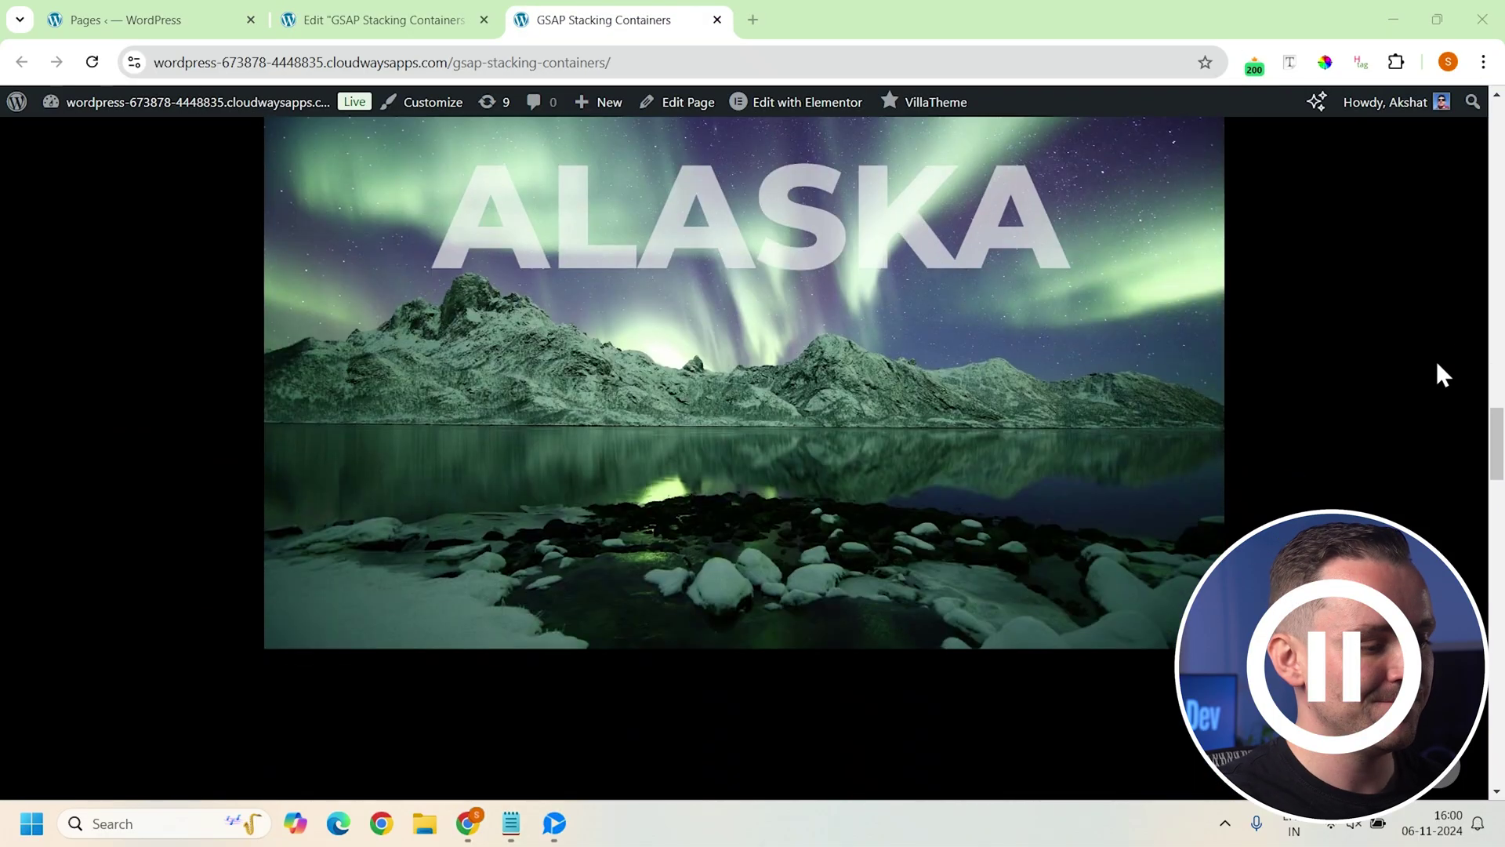
scroll(1437, 364, down, 5)
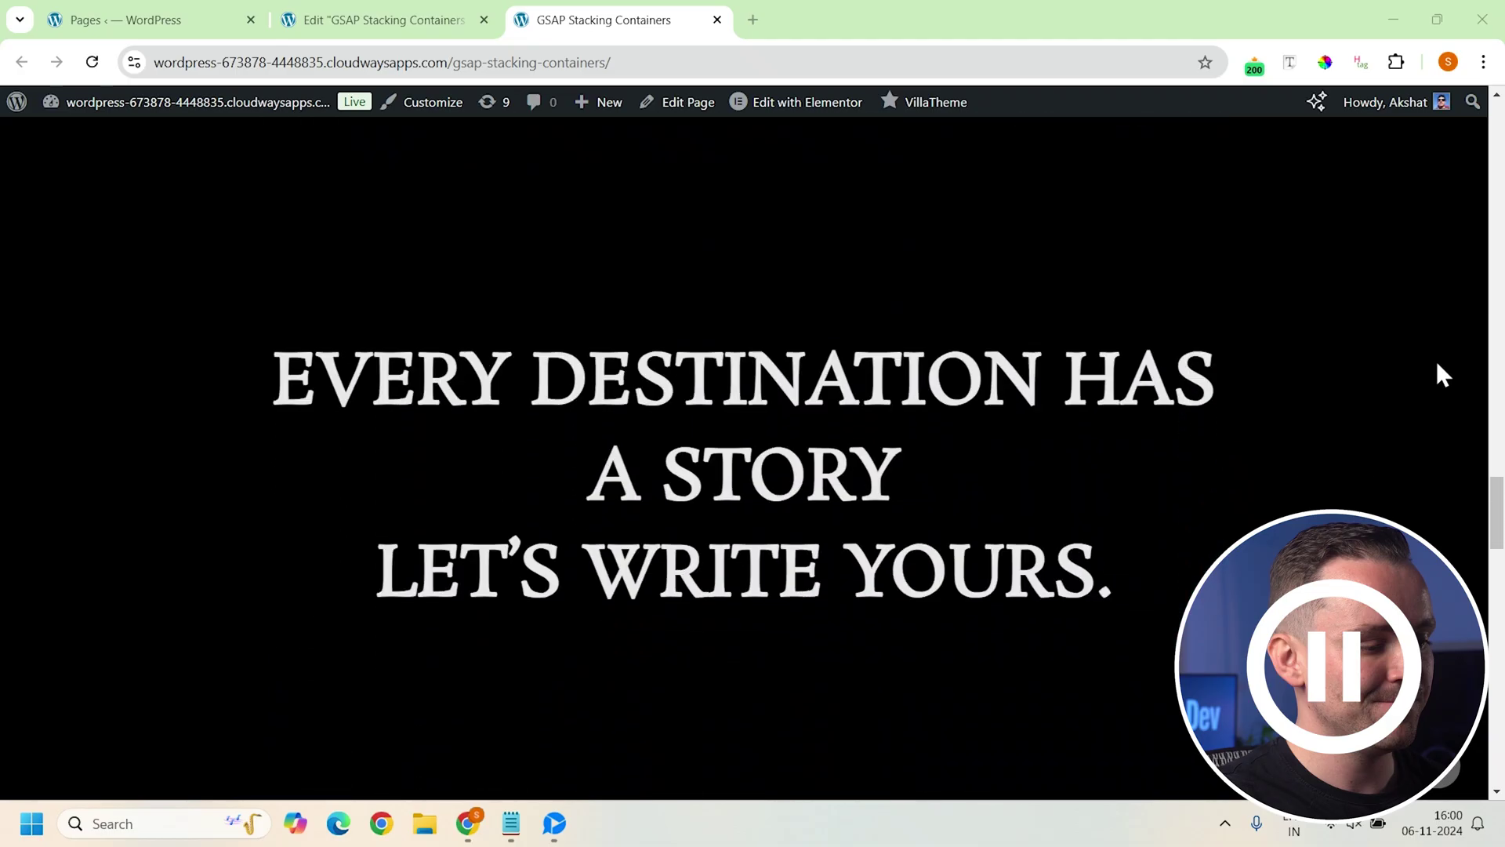
scroll(1439, 367, up, 5)
scroll(1437, 365, up, 5)
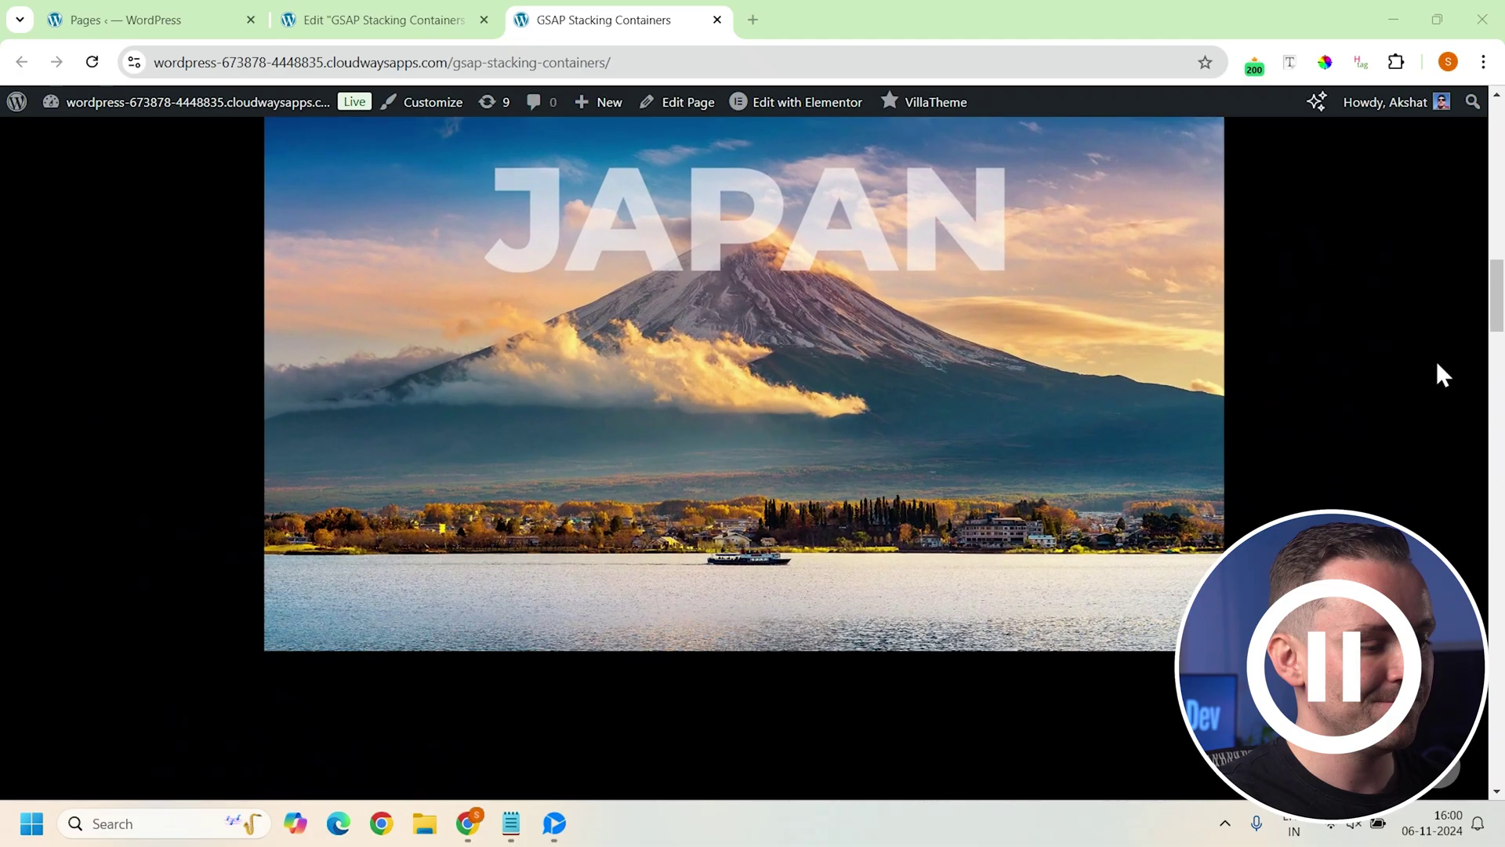
scroll(1437, 363, up, 5)
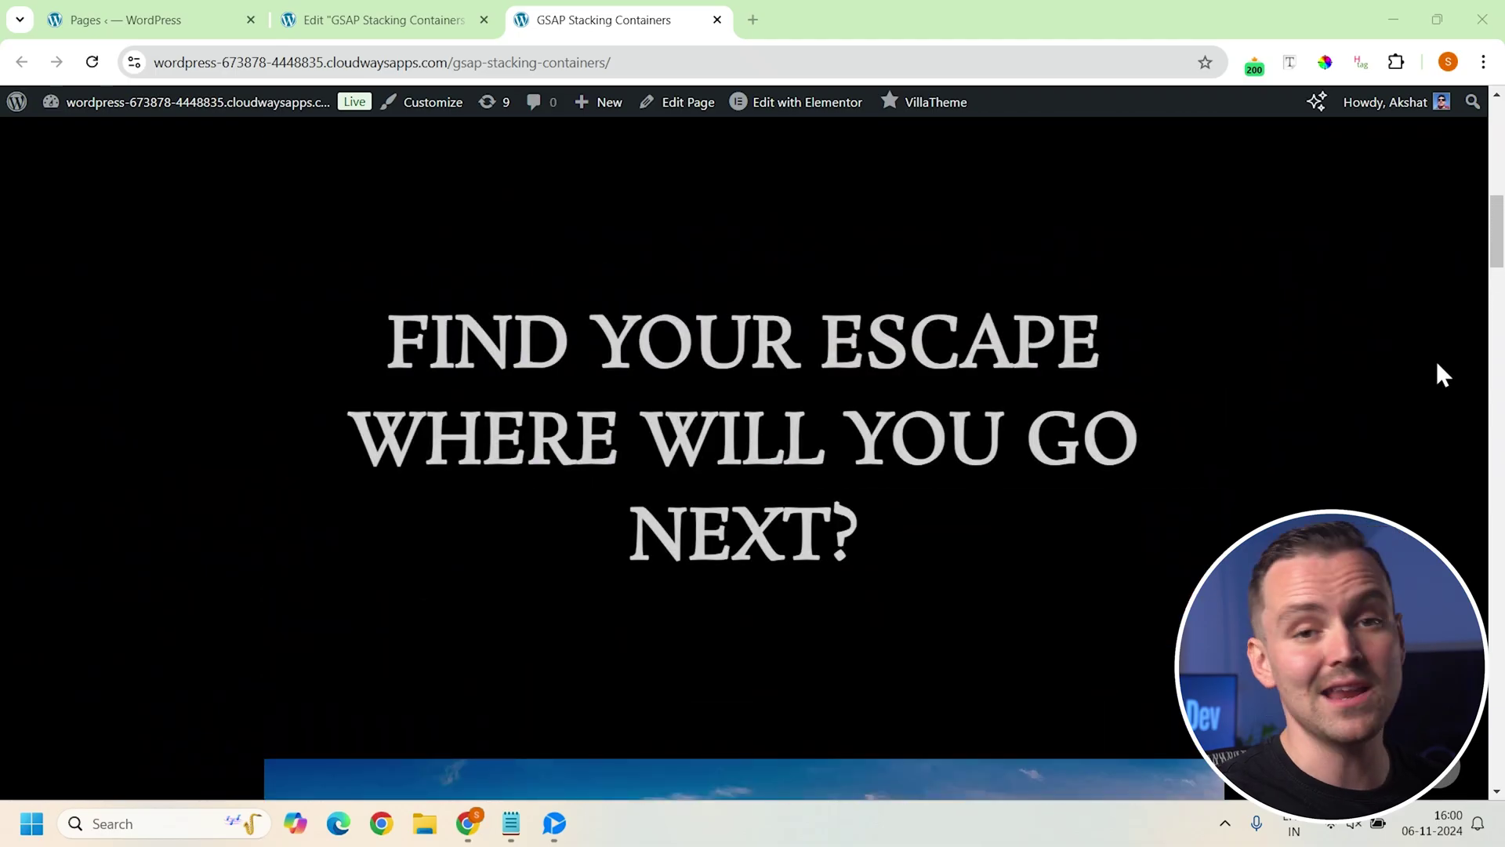